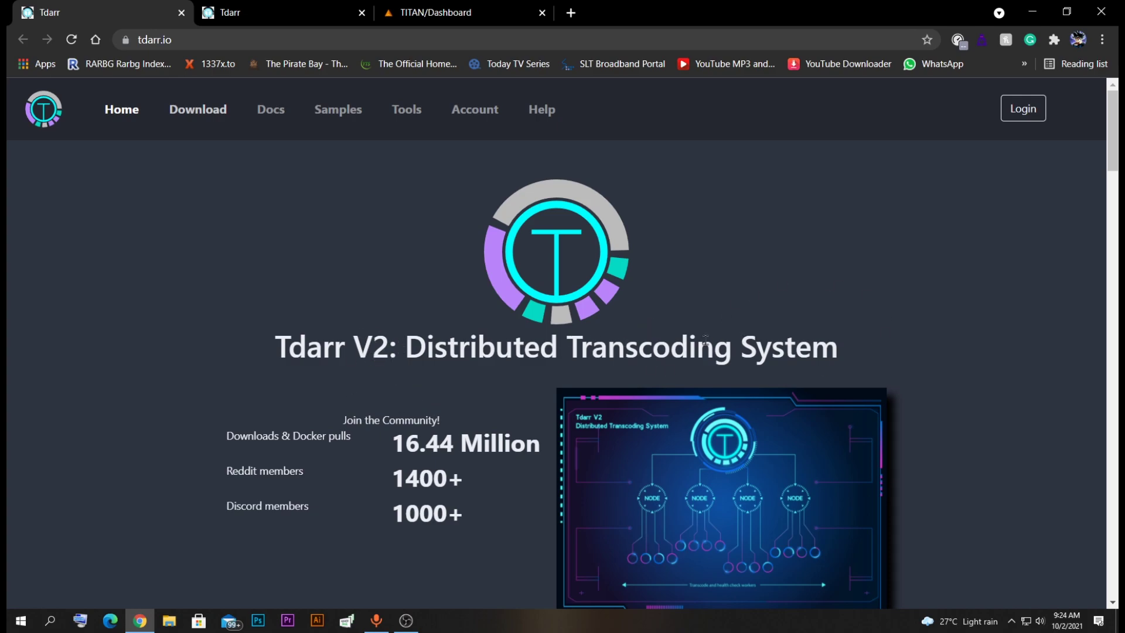
Step: Look through the Tdarr home page for its supported platforms, feature list and node overview
scroll(434, 339, down, 10)
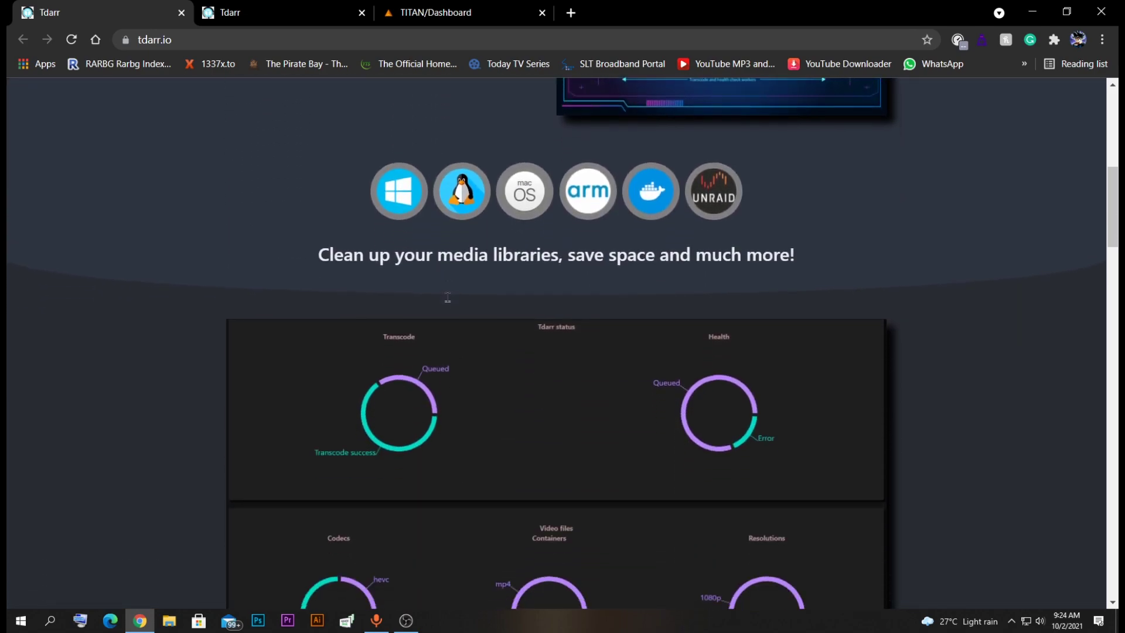
scroll(447, 313, down, 10)
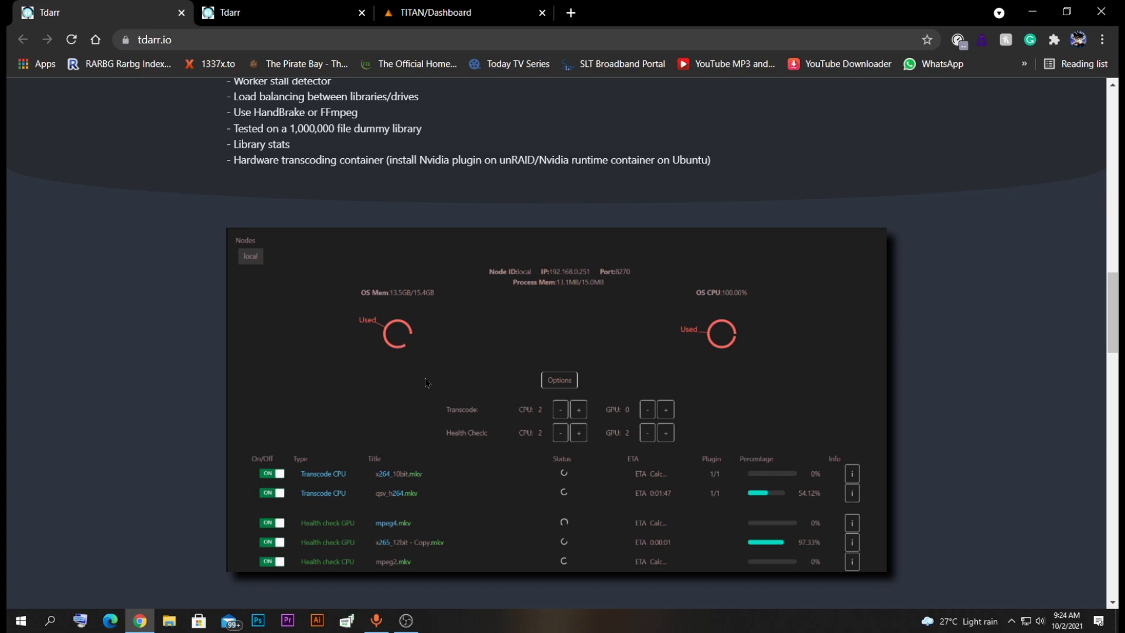
scroll(427, 383, up, 6)
scroll(426, 382, up, 14)
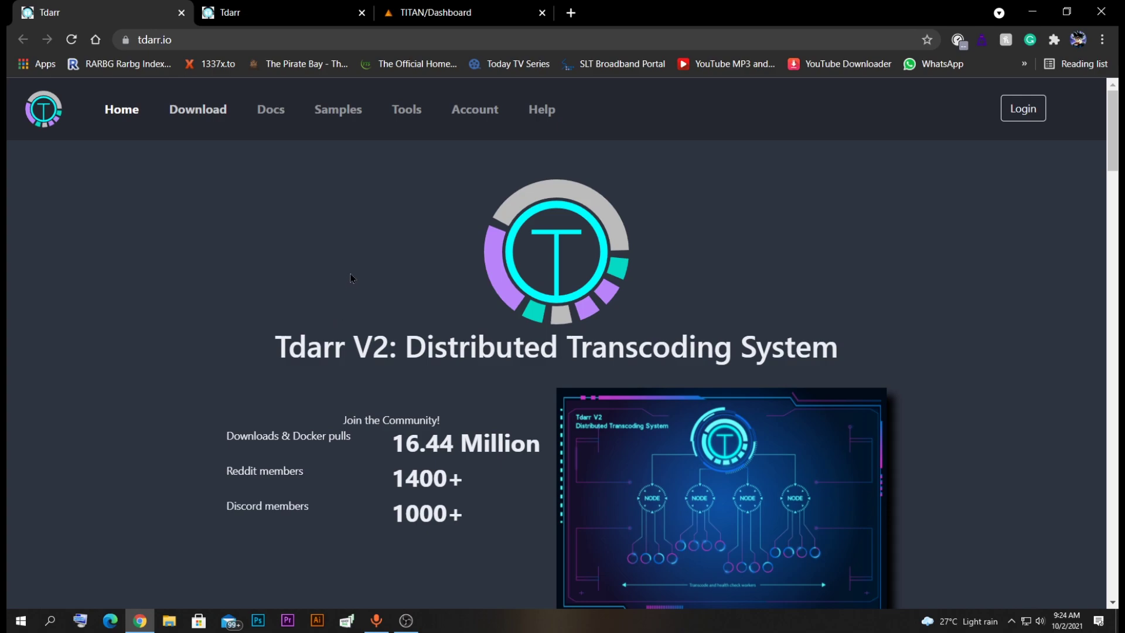
Step: Review the Docker containers and the virtual machines on the Unraid server
click(459, 12)
click(458, 172)
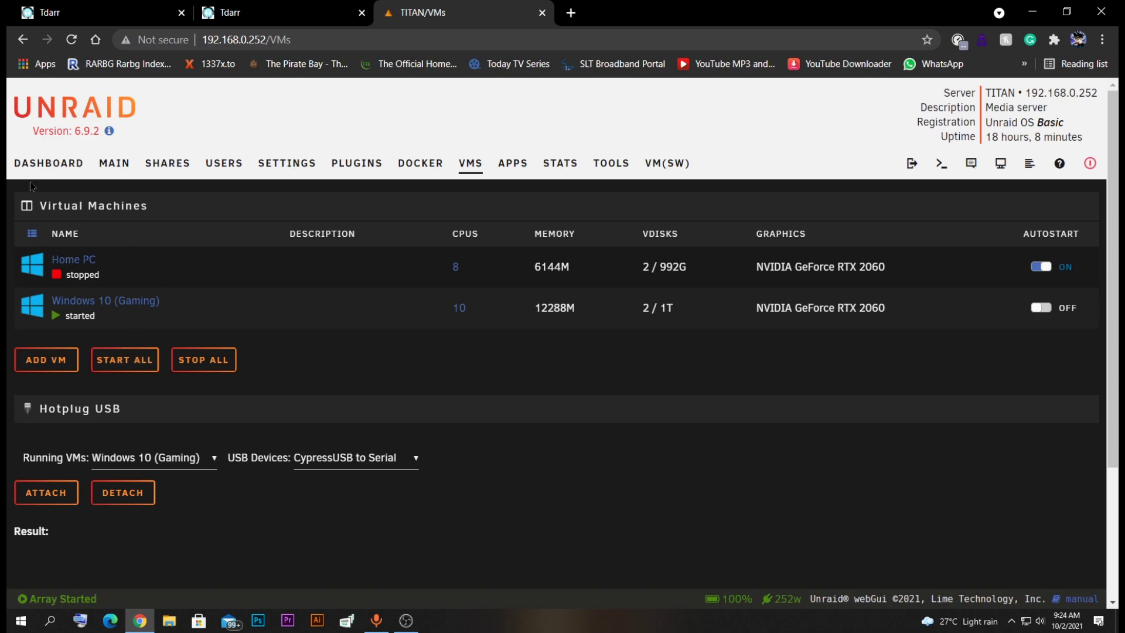
click(420, 164)
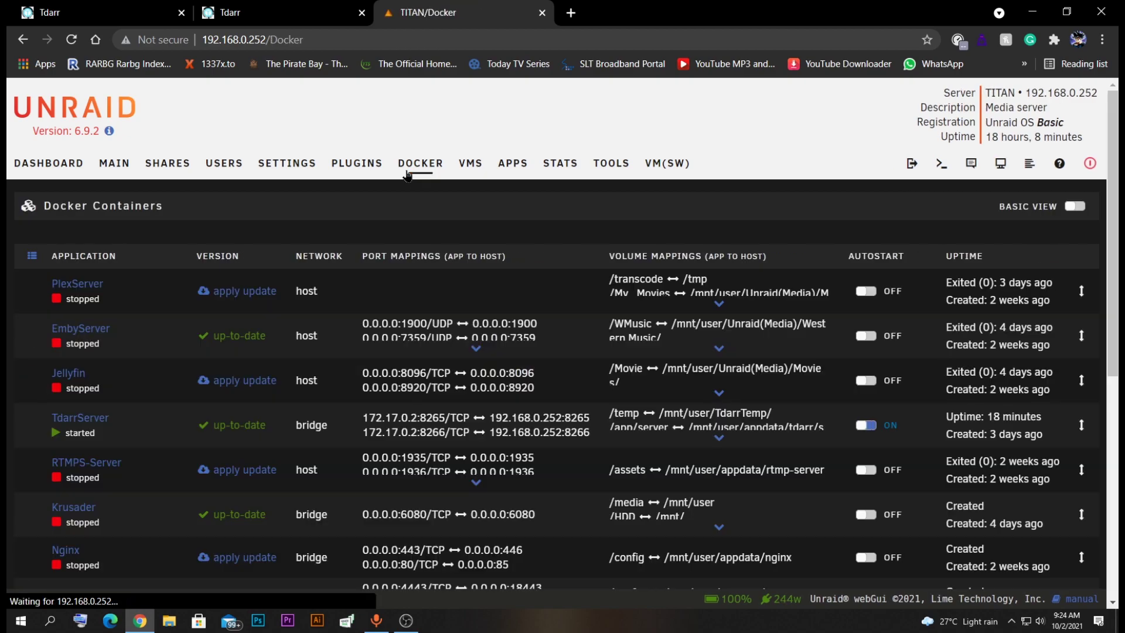
scroll(166, 319, down, 1)
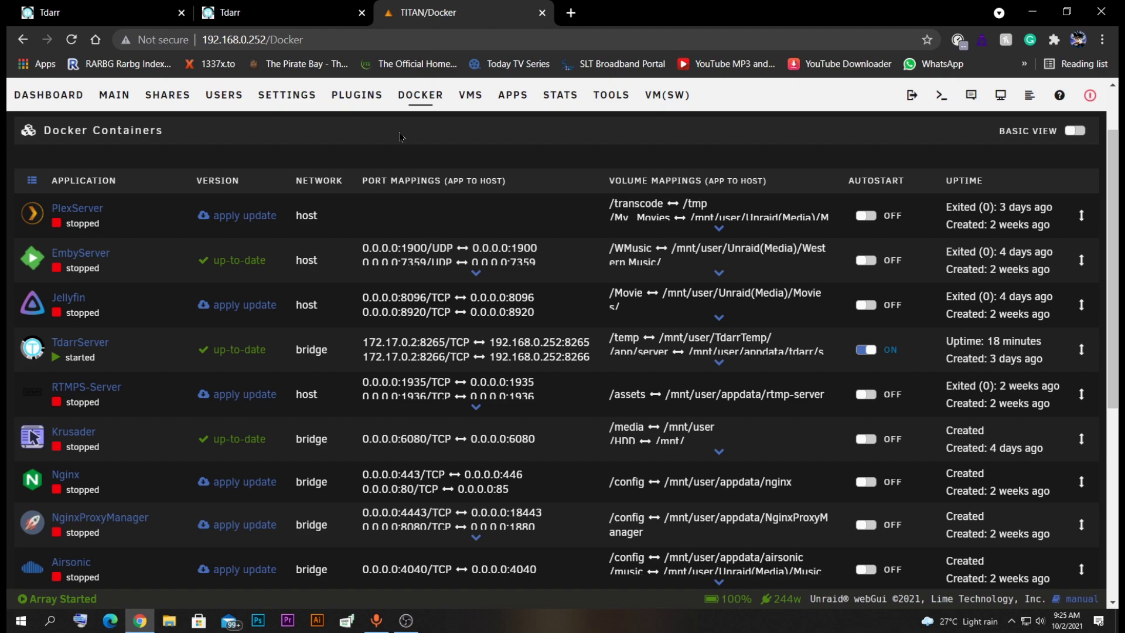
click(470, 97)
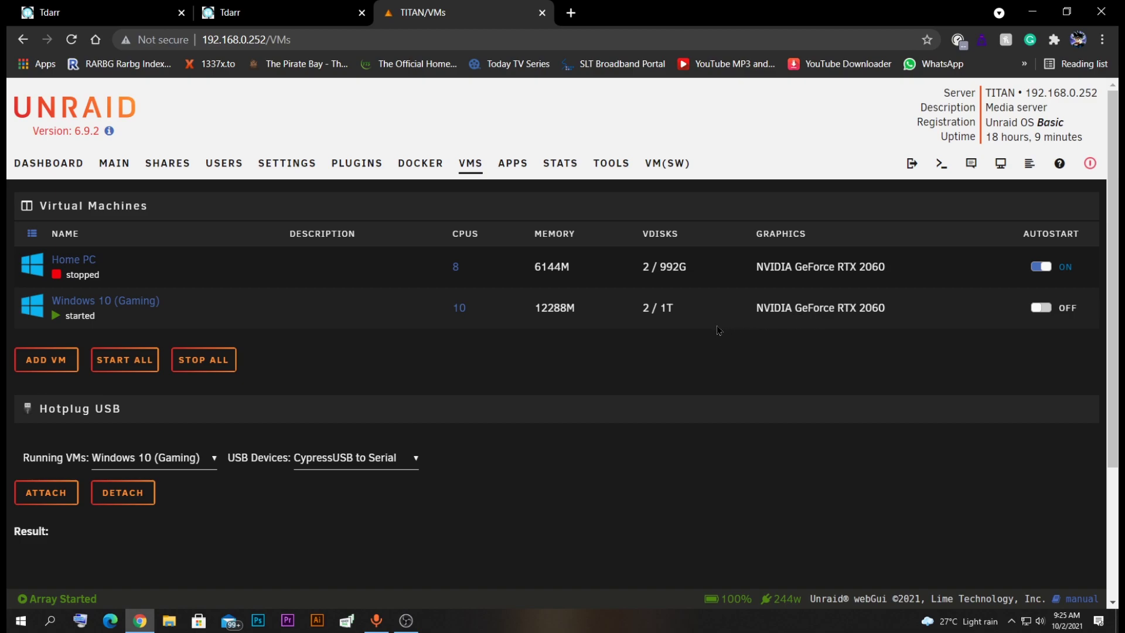
mouse_move(718, 330)
Step: Open the Windows installation instructions from Tdarr's download page
click(94, 10)
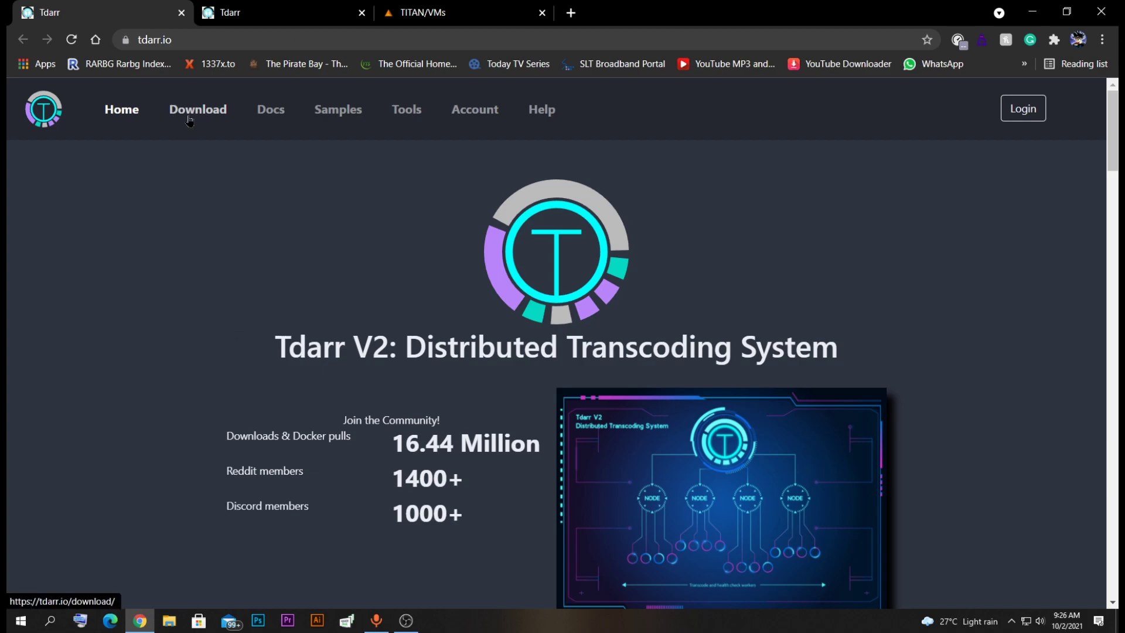
click(236, 21)
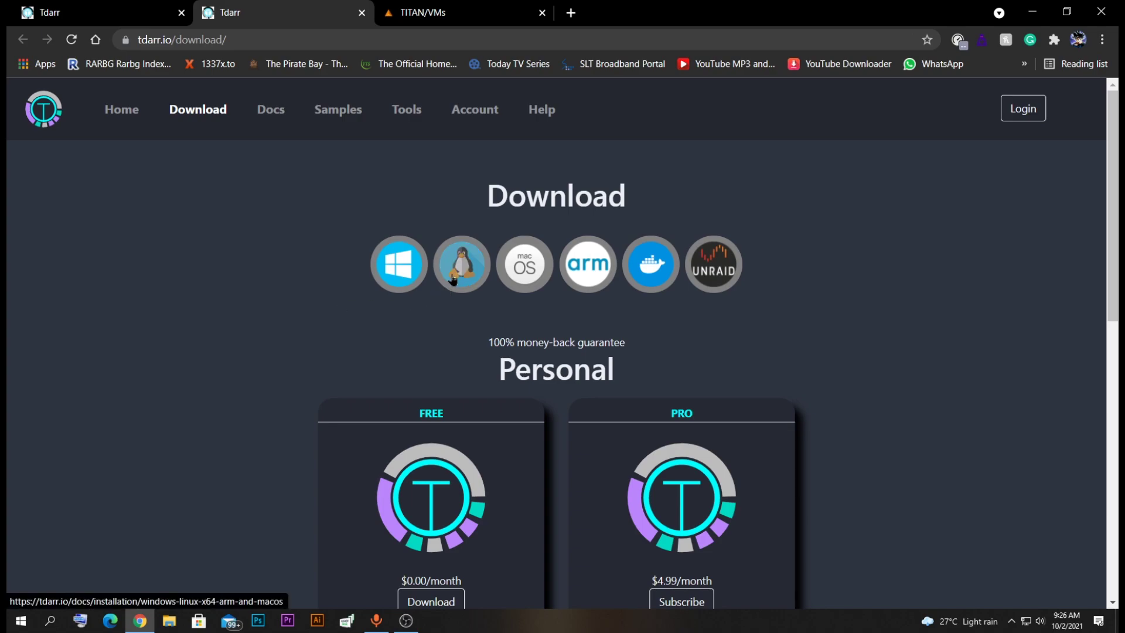
click(392, 278)
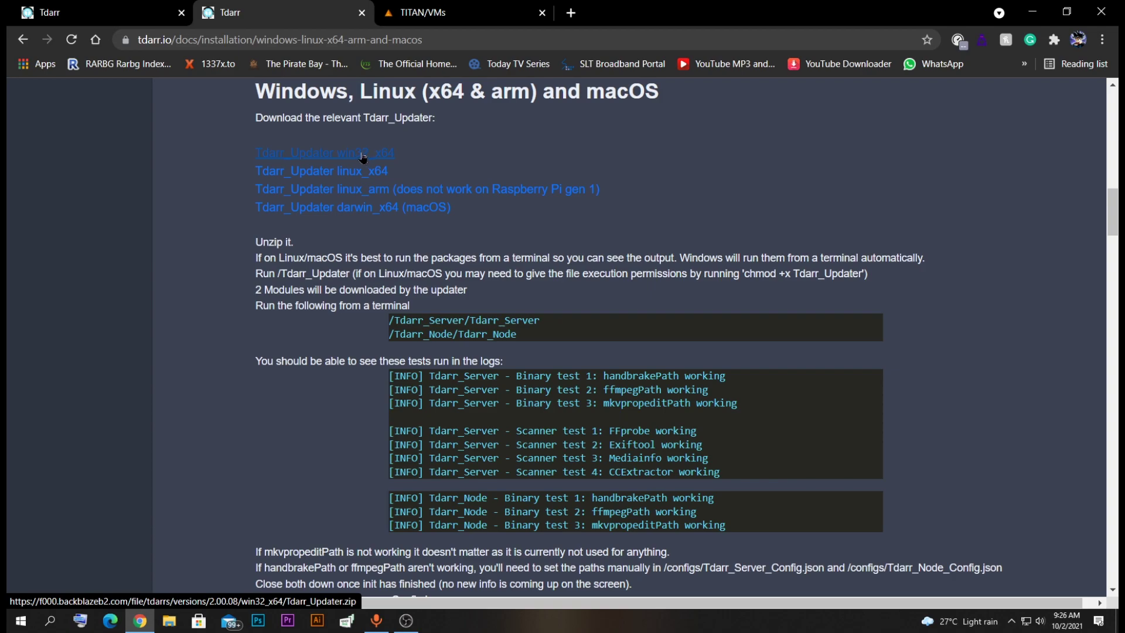
Step: Open Tdarr_Updater.zip from the Downloads folder in WinRAR and dismiss the licence reminder
click(170, 620)
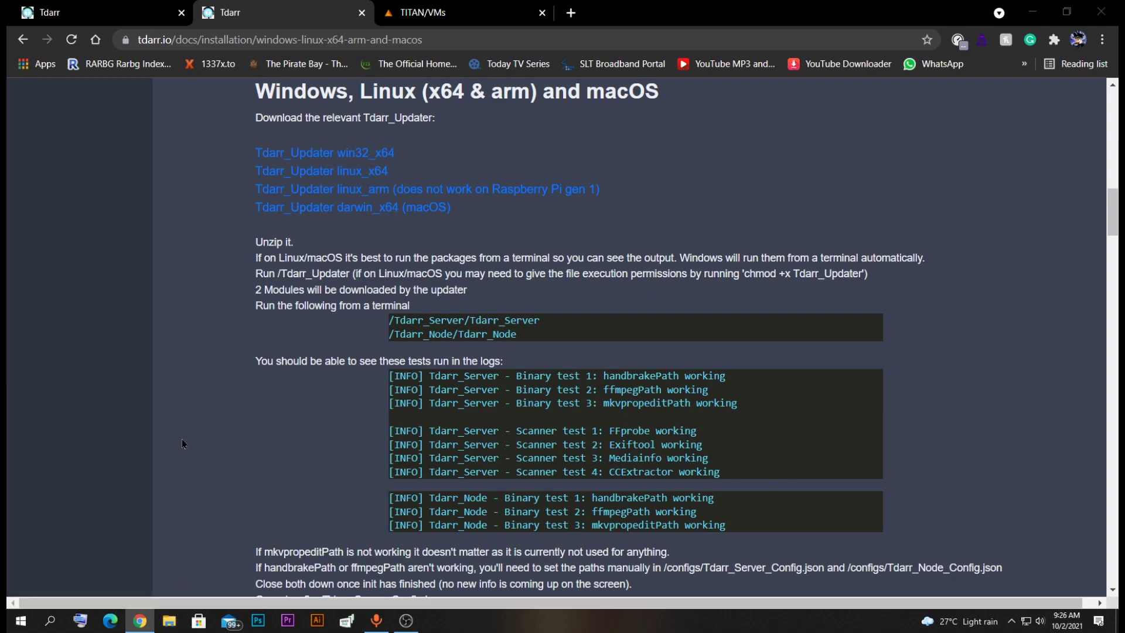
click(82, 106)
click(223, 108)
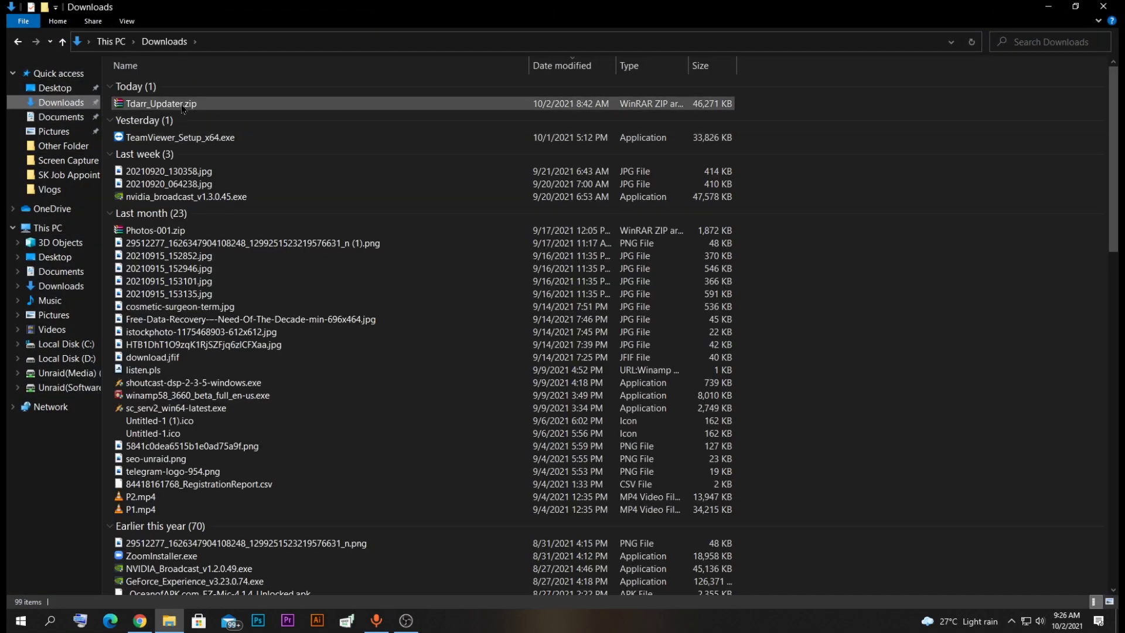
double_click(223, 109)
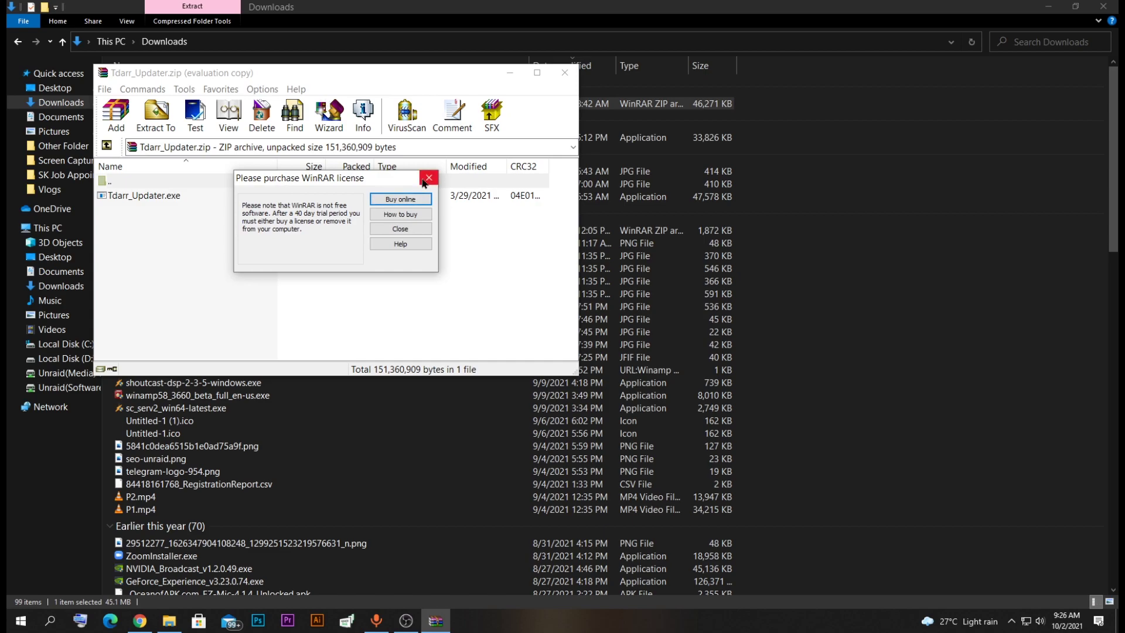
click(424, 181)
Step: Extract Tdarr_Updater.exe into a new folder C:\Tdarr_Encoder and close the archive
click(151, 198)
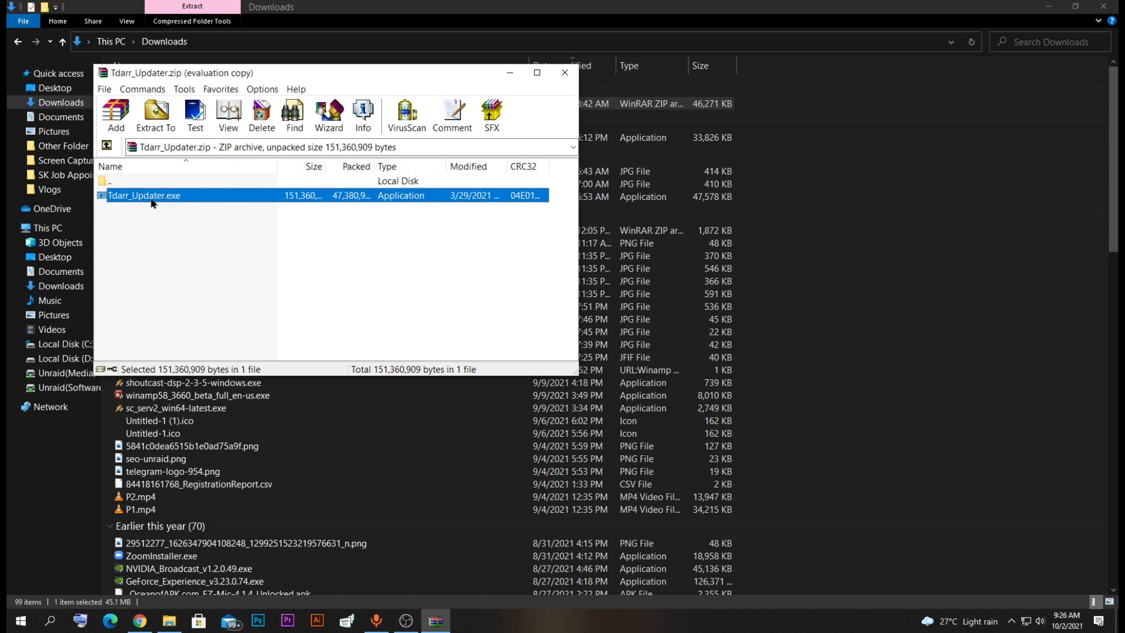
click(157, 122)
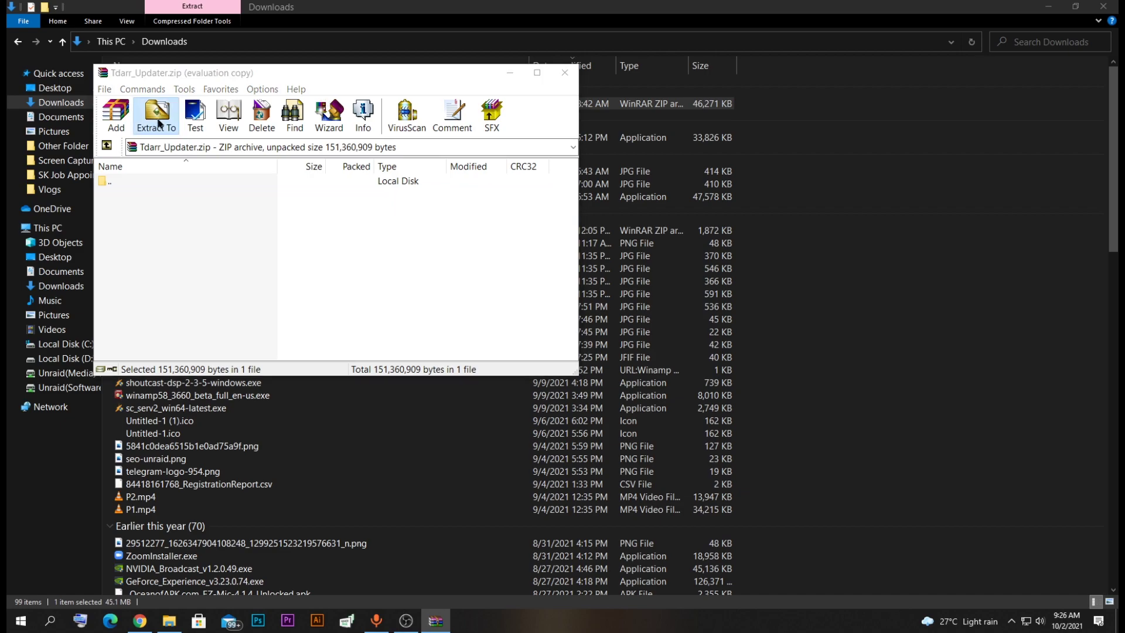
click(404, 263)
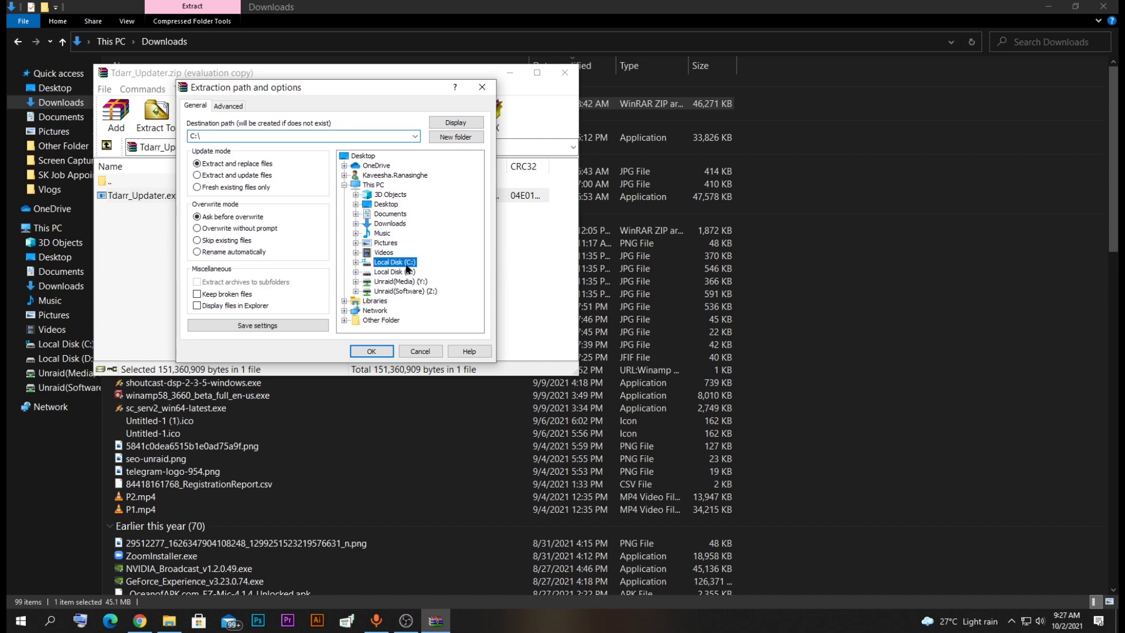
click(456, 135)
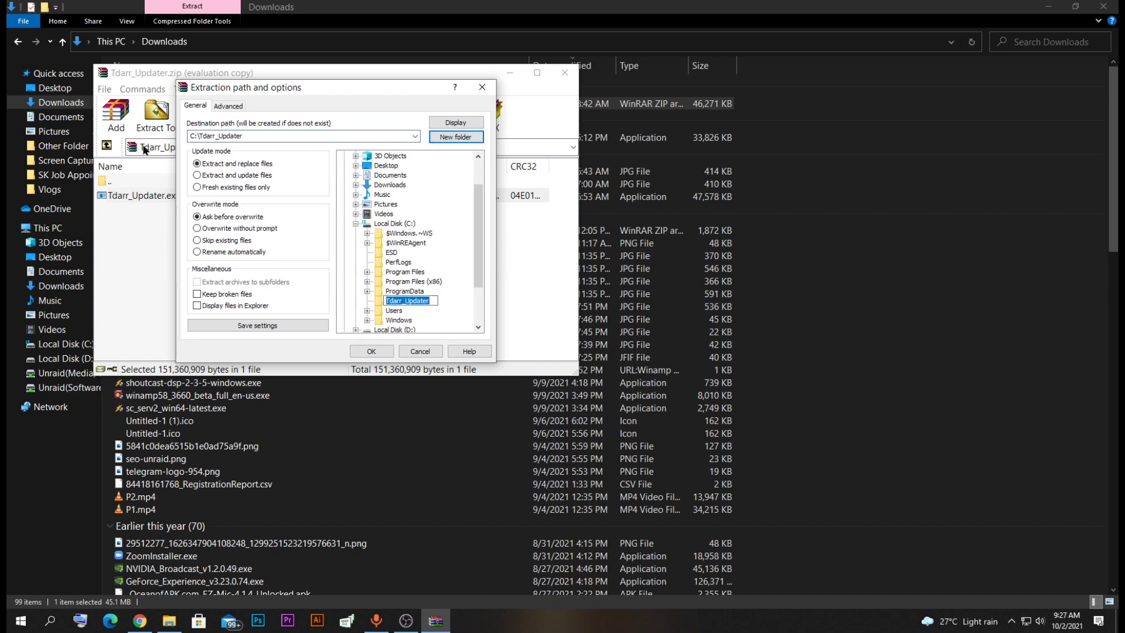
click(433, 299)
click(383, 302)
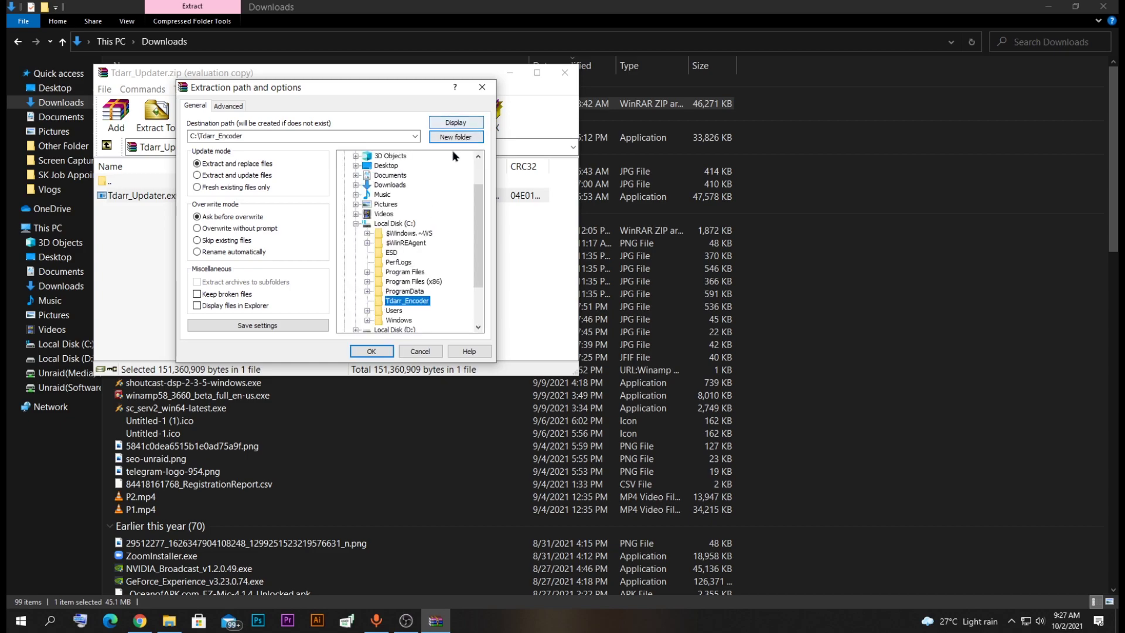
click(367, 350)
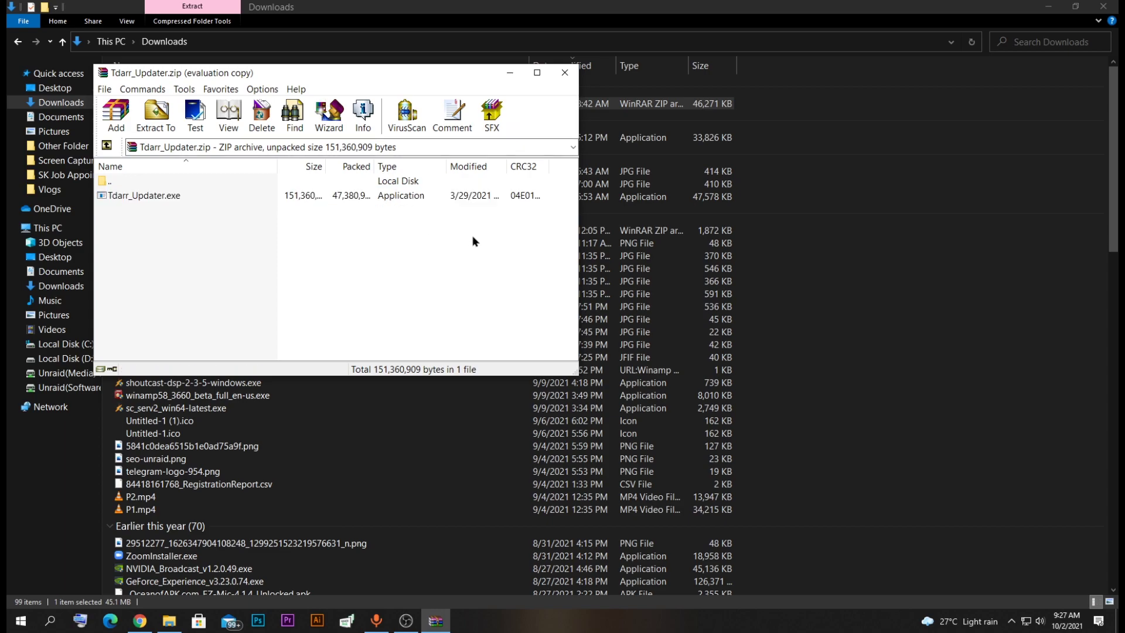
click(565, 72)
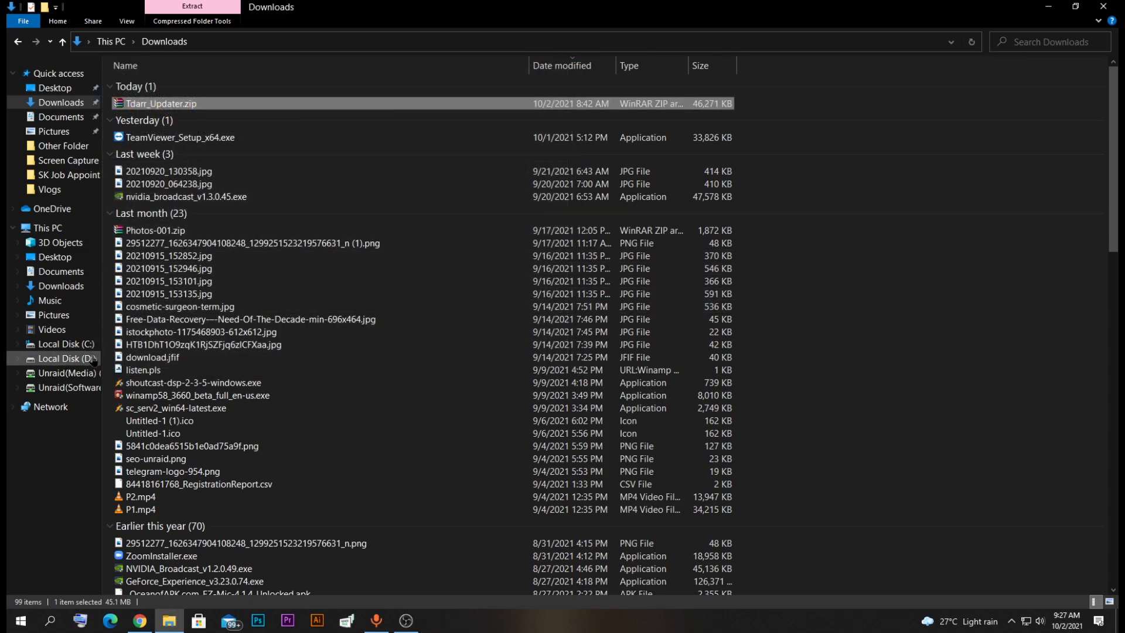
Step: Run Tdarr_Updater.exe from C:\Tdarr_Encoder to download the Tdarr modules
click(65, 344)
click(186, 138)
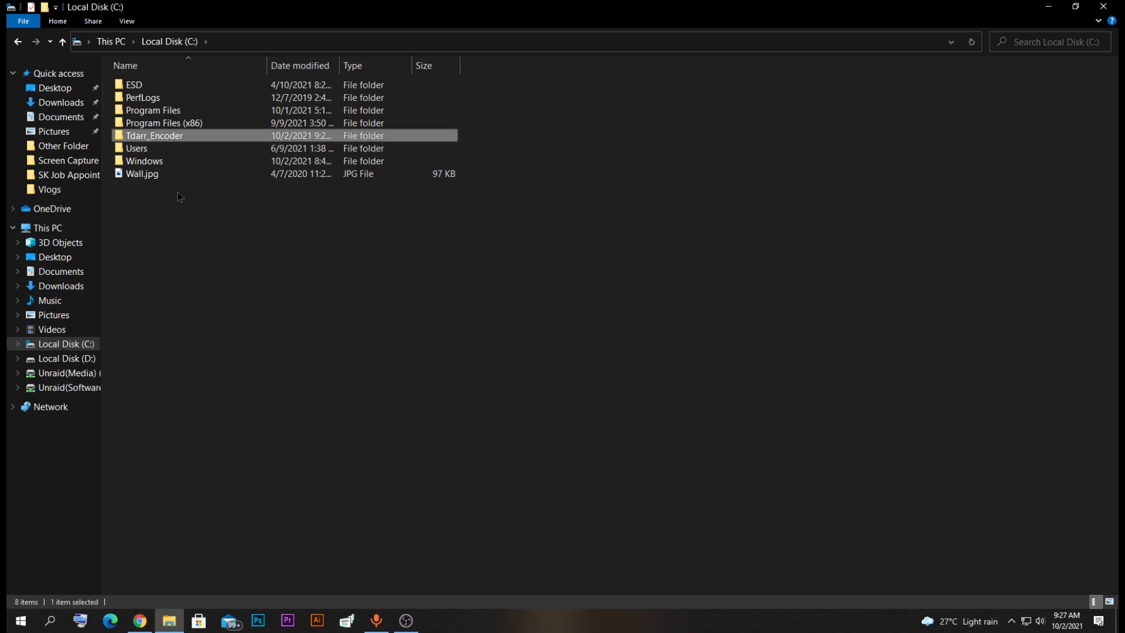
double_click(184, 138)
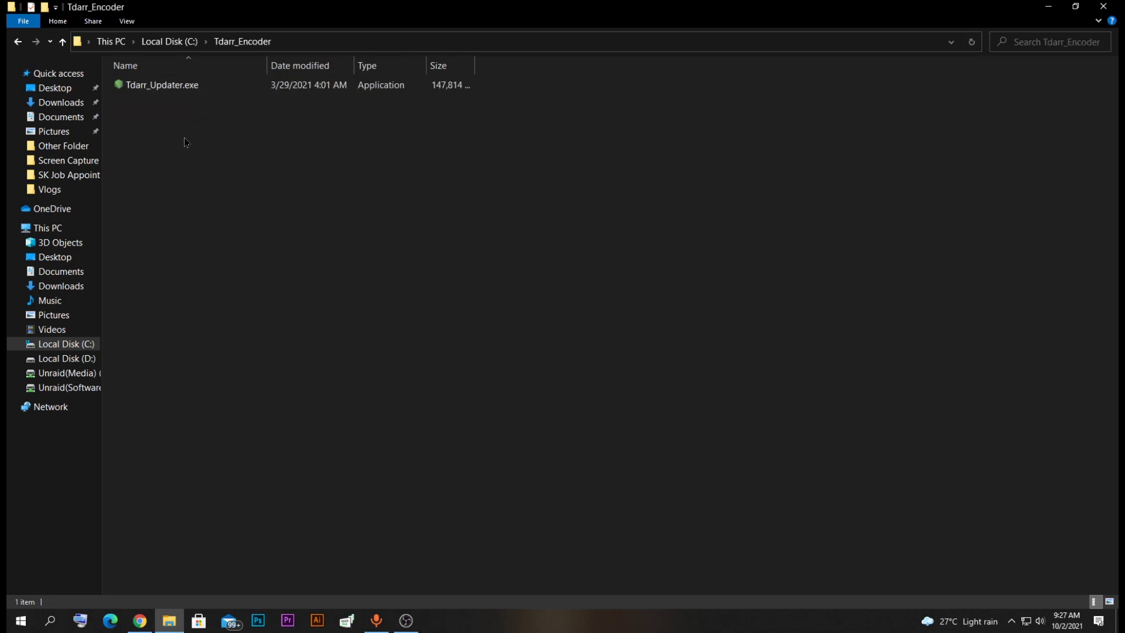
double_click(151, 89)
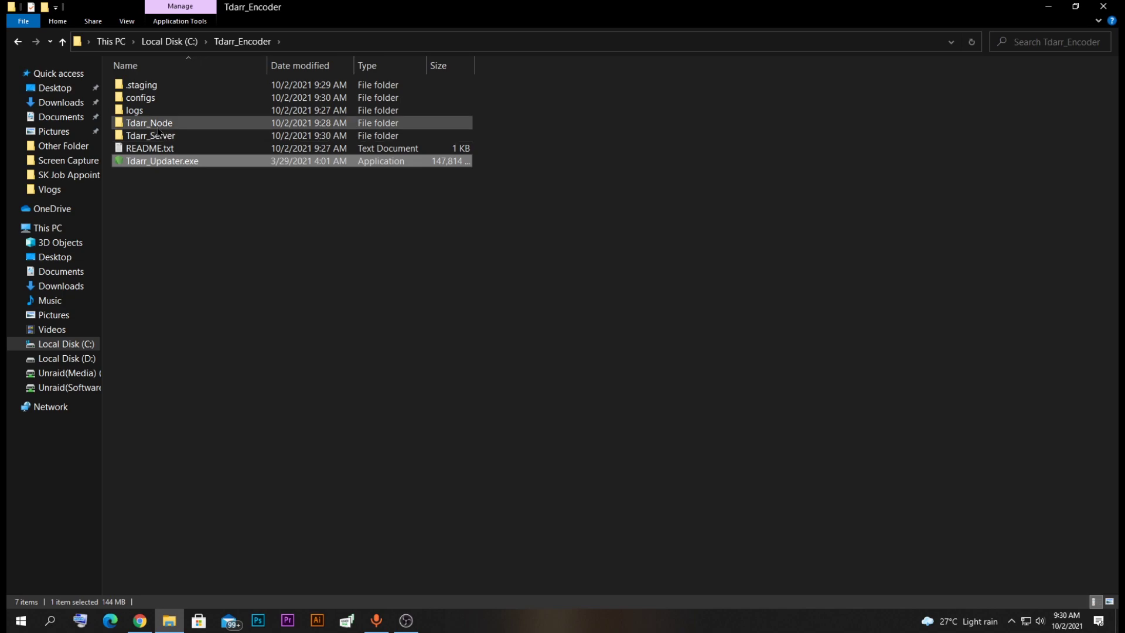
Step: Run Tdarr_Node.exe from the Tdarr_Node folder once to initialise the node, and close its console window
double_click(156, 124)
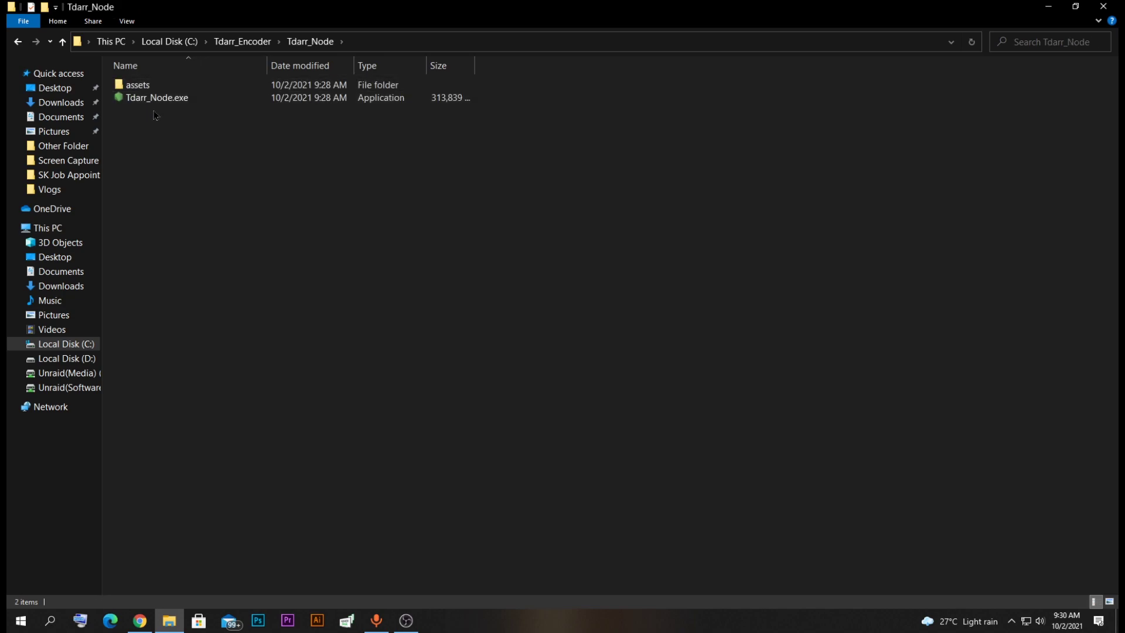
click(156, 108)
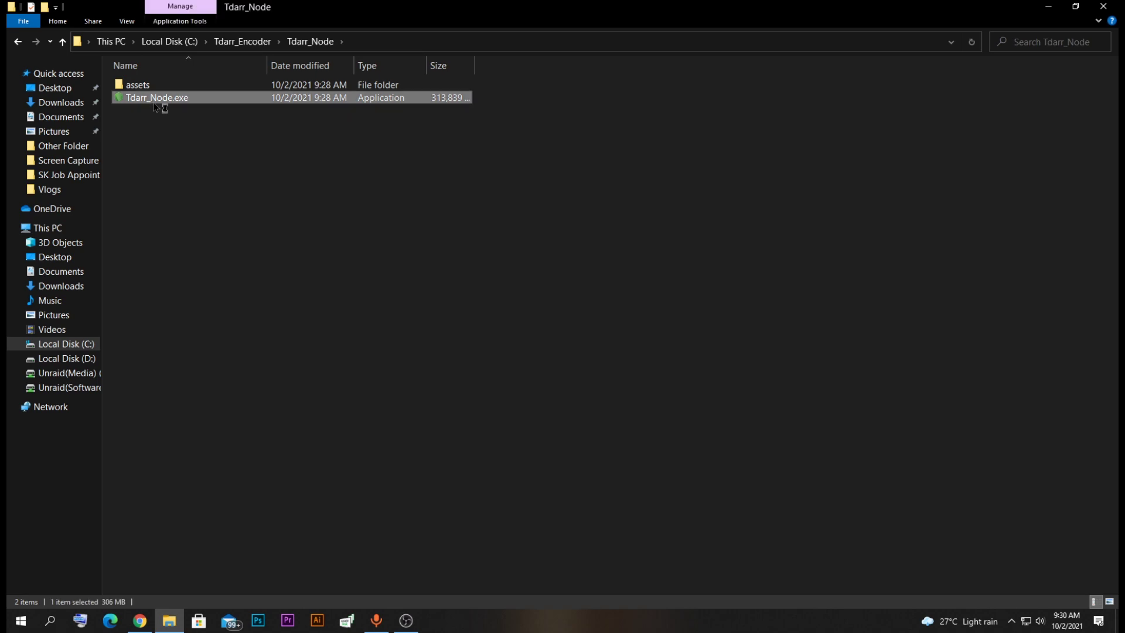
key(Return)
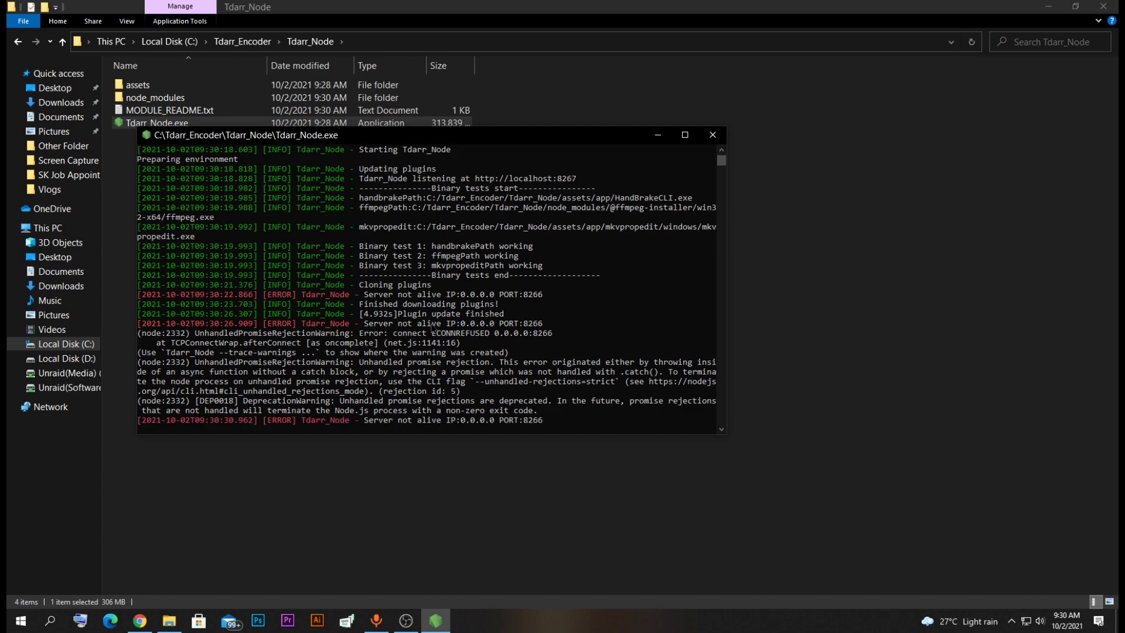
click(714, 142)
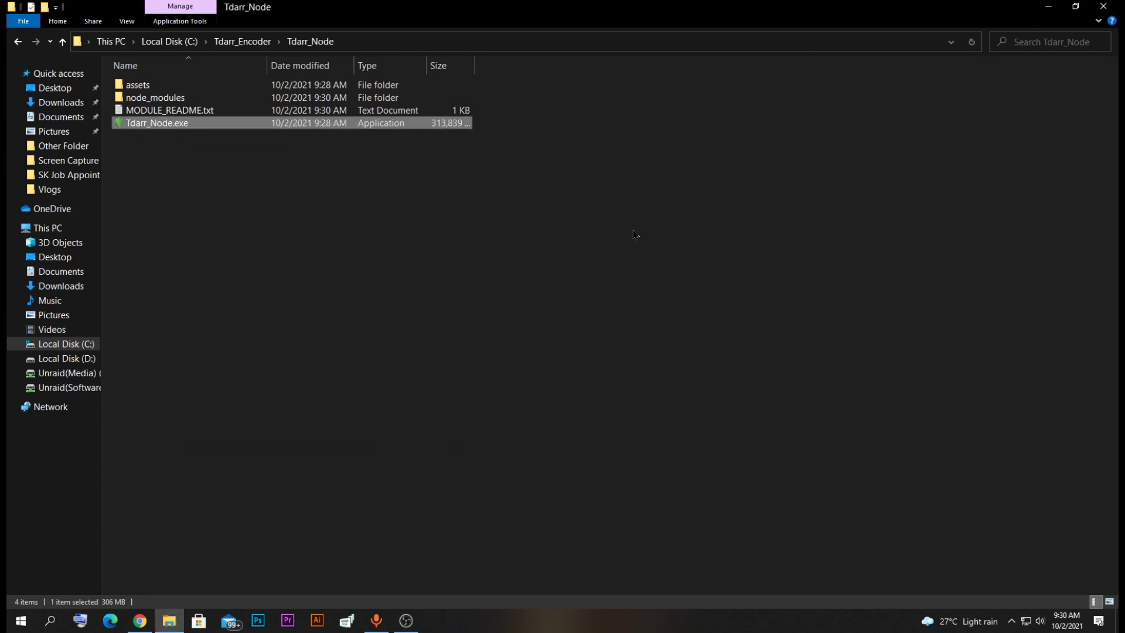
Step: Open Tdarr_Node_Config.json from the configs folder of Tdarr_Encoder in Notepad
click(246, 41)
mouse_move(143, 101)
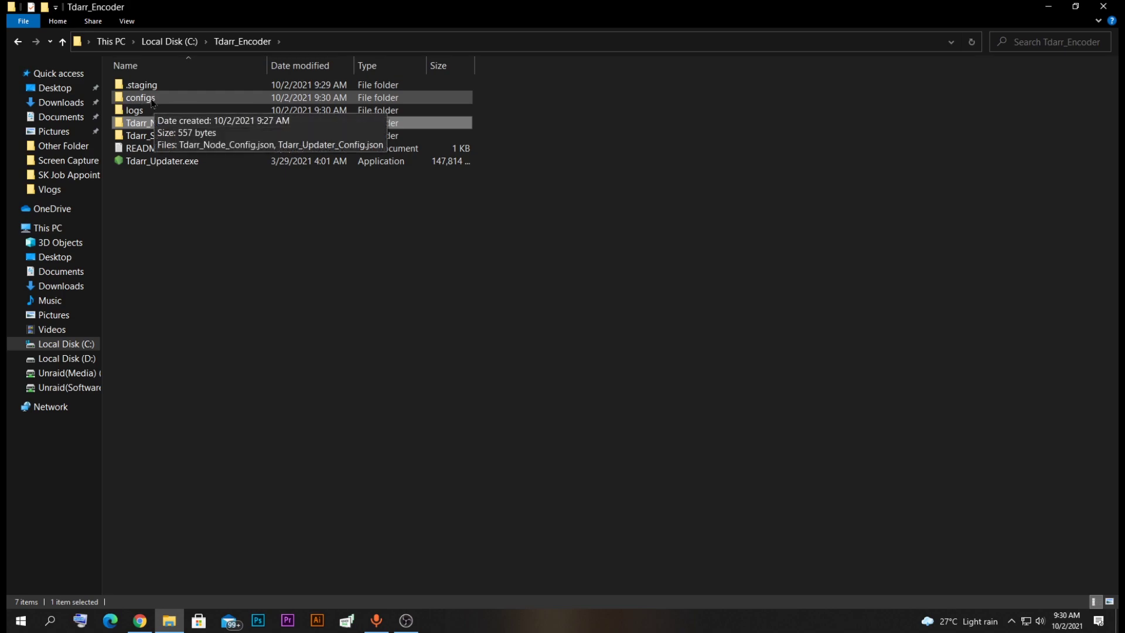
double_click(141, 103)
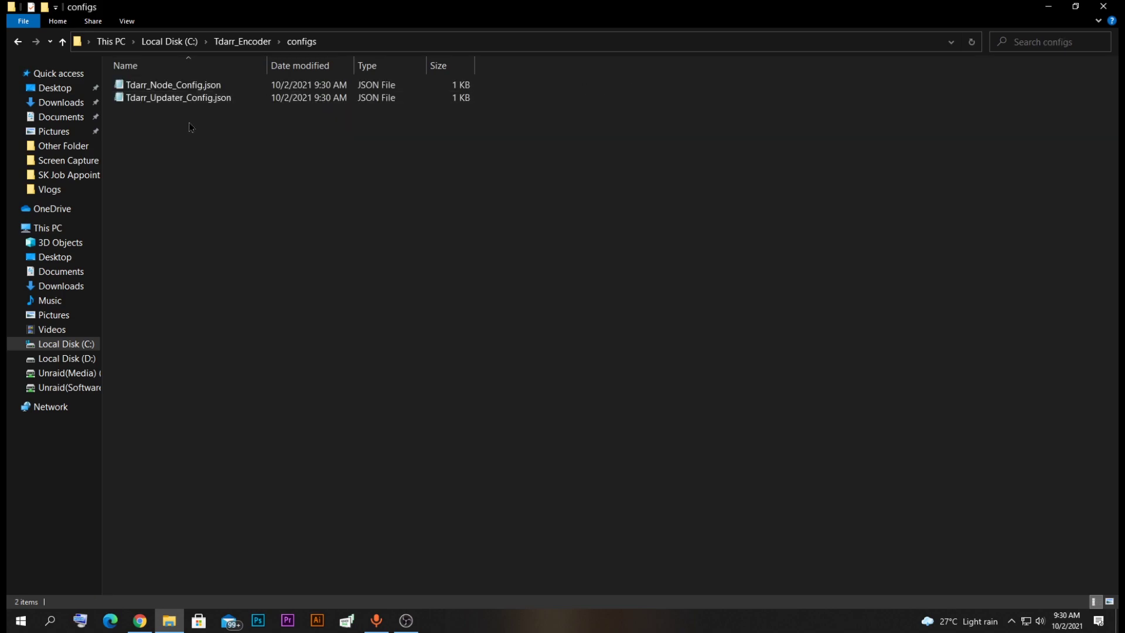
mouse_move(167, 92)
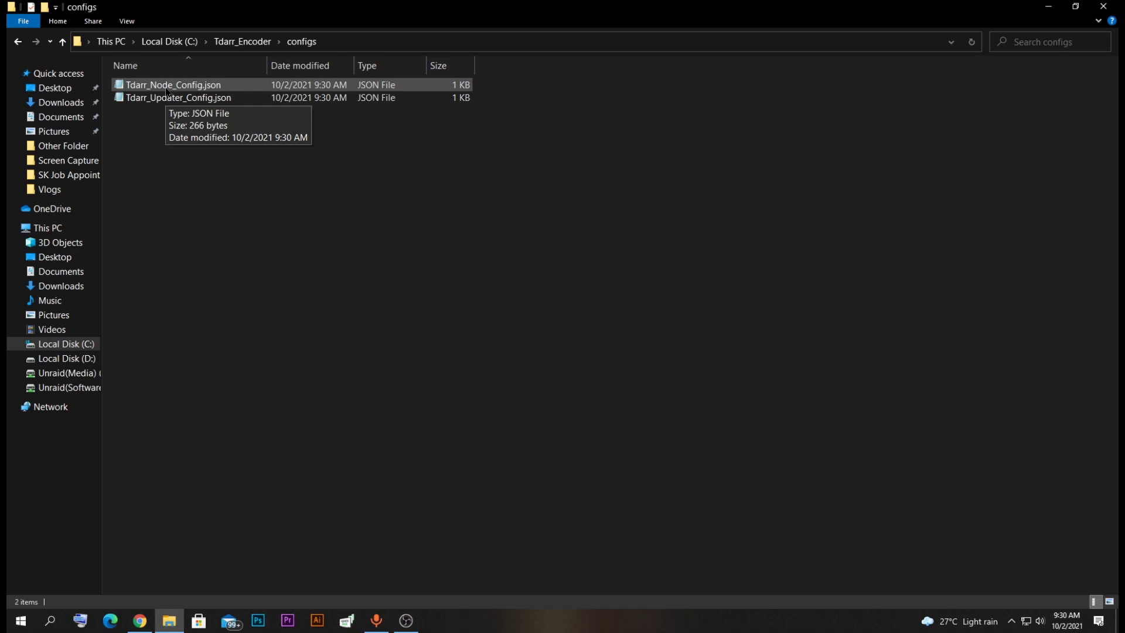
click(166, 91)
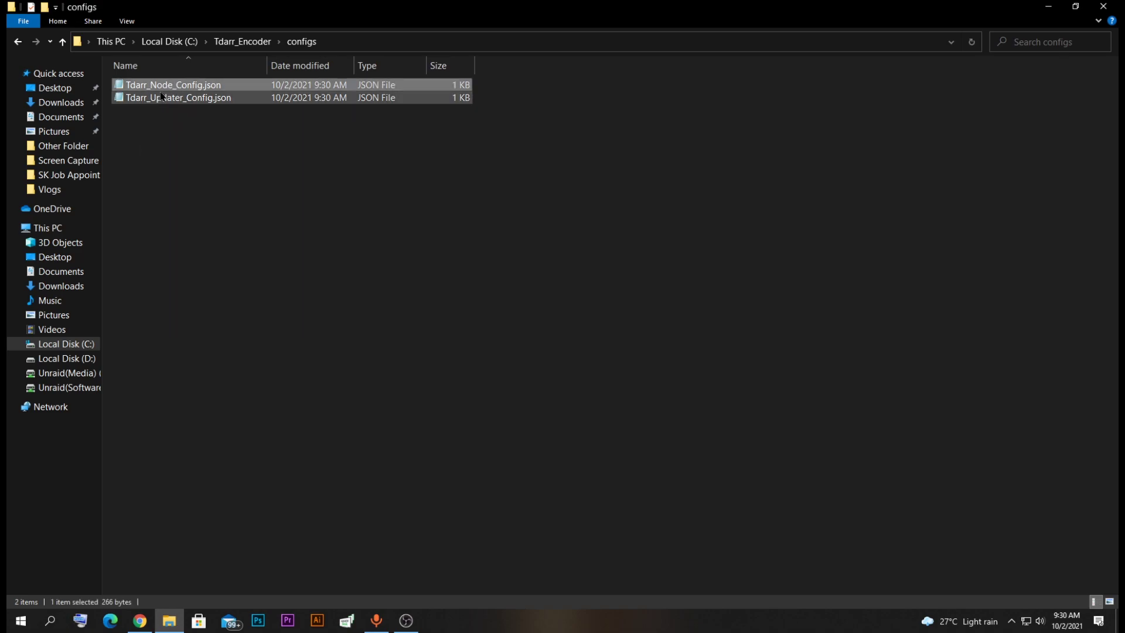
mouse_move(162, 88)
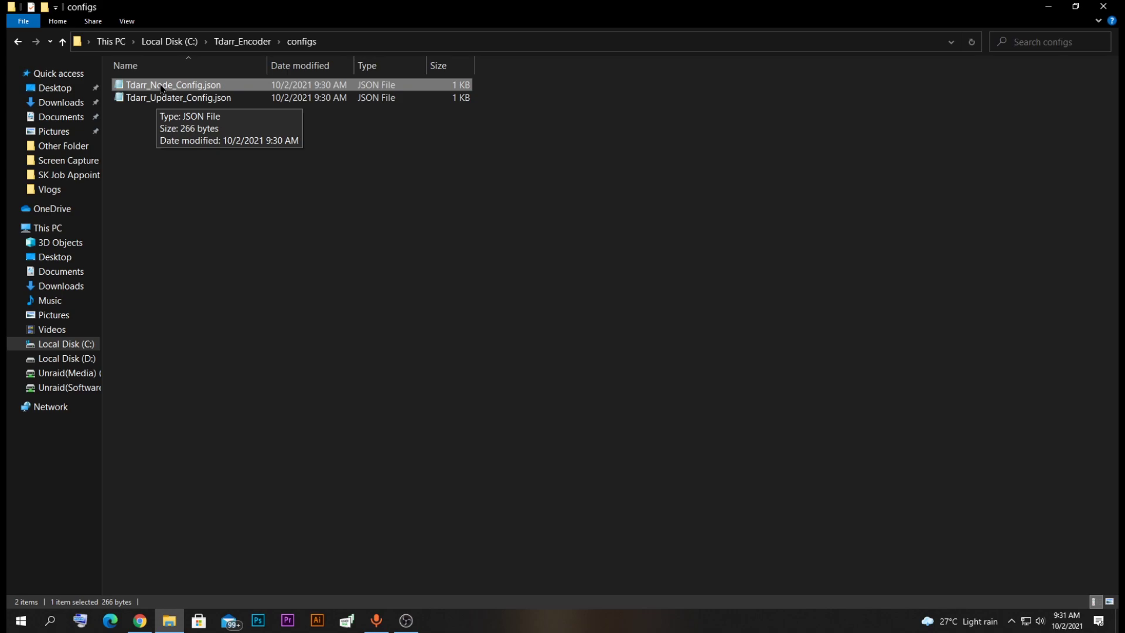
double_click(164, 88)
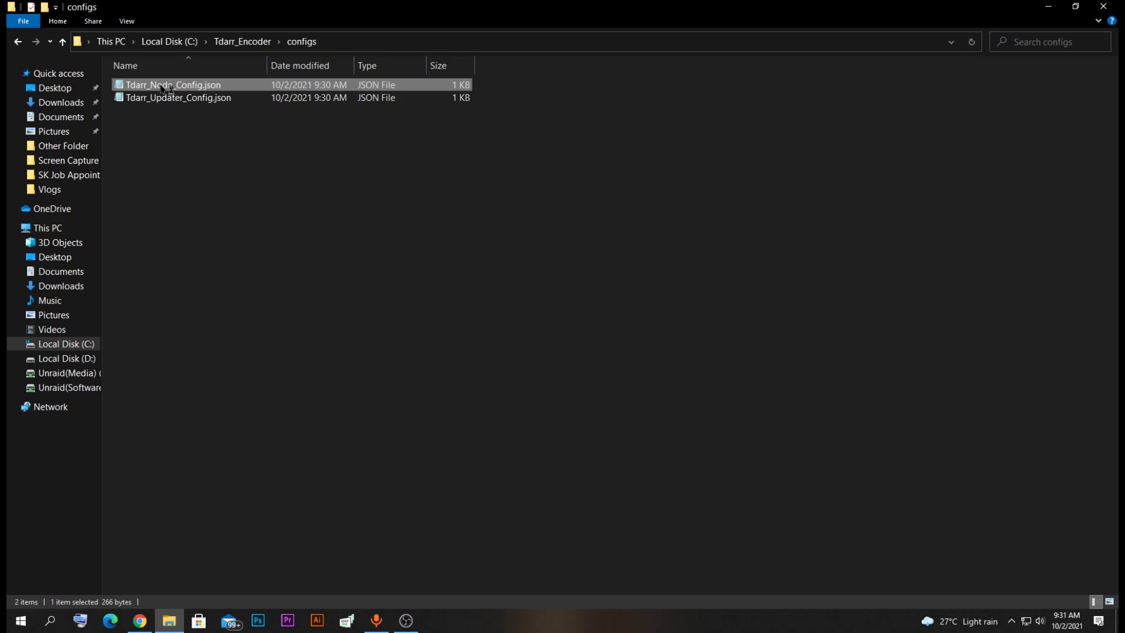
Step: Set the nodeID value in the node configuration to "Gaming"
click(540, 197)
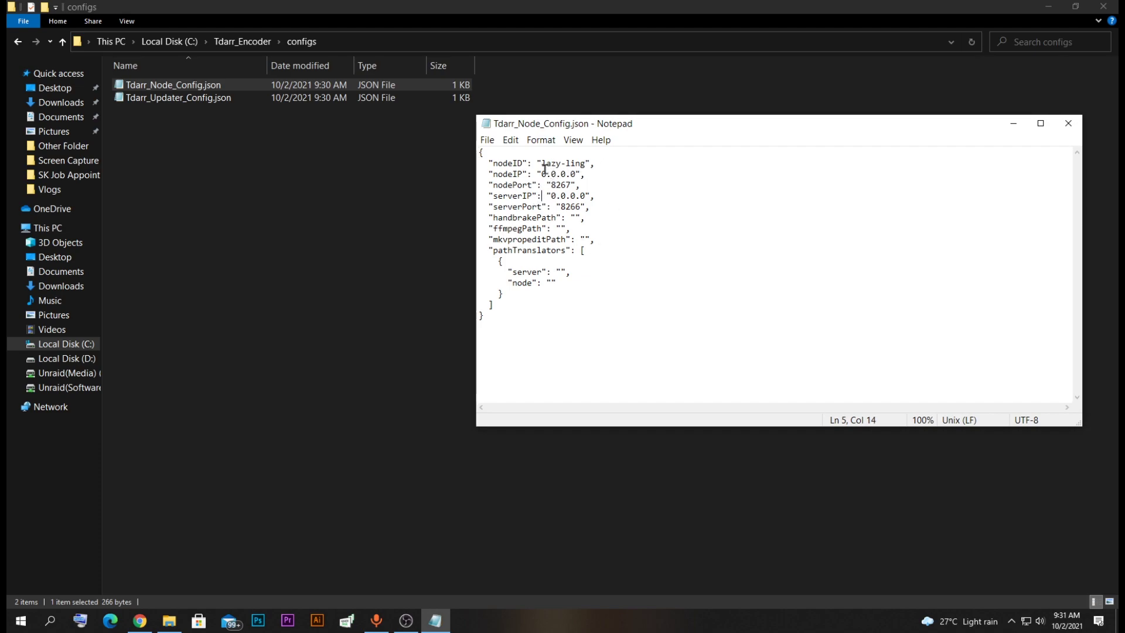
drag(541, 167, 585, 167)
text(Gaming)
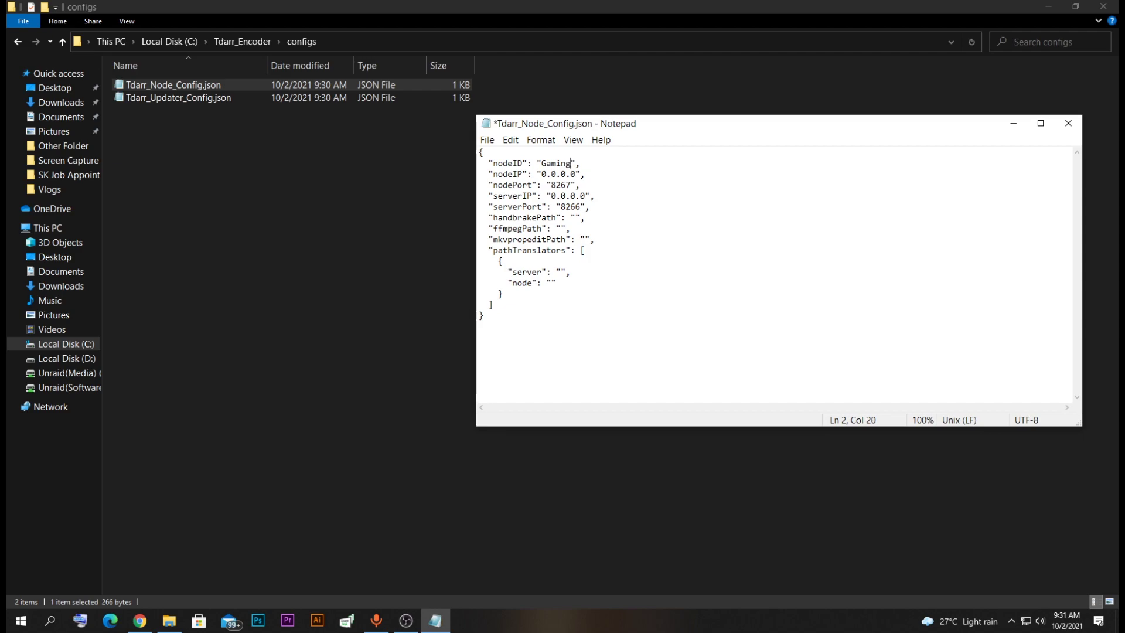
Step: Complete the nodeID value as "Gaming_PC" and look up this PC's IPv4 address in the Ethernet connection details
text(_PC)
drag(542, 174, 577, 174)
right_click(1025, 622)
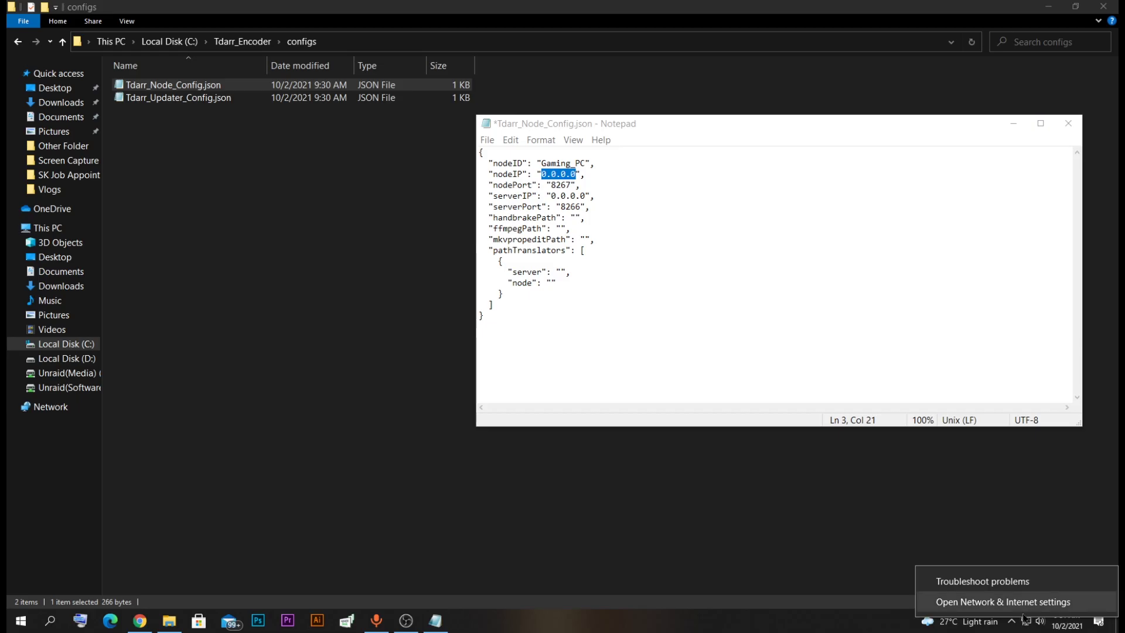
click(1003, 602)
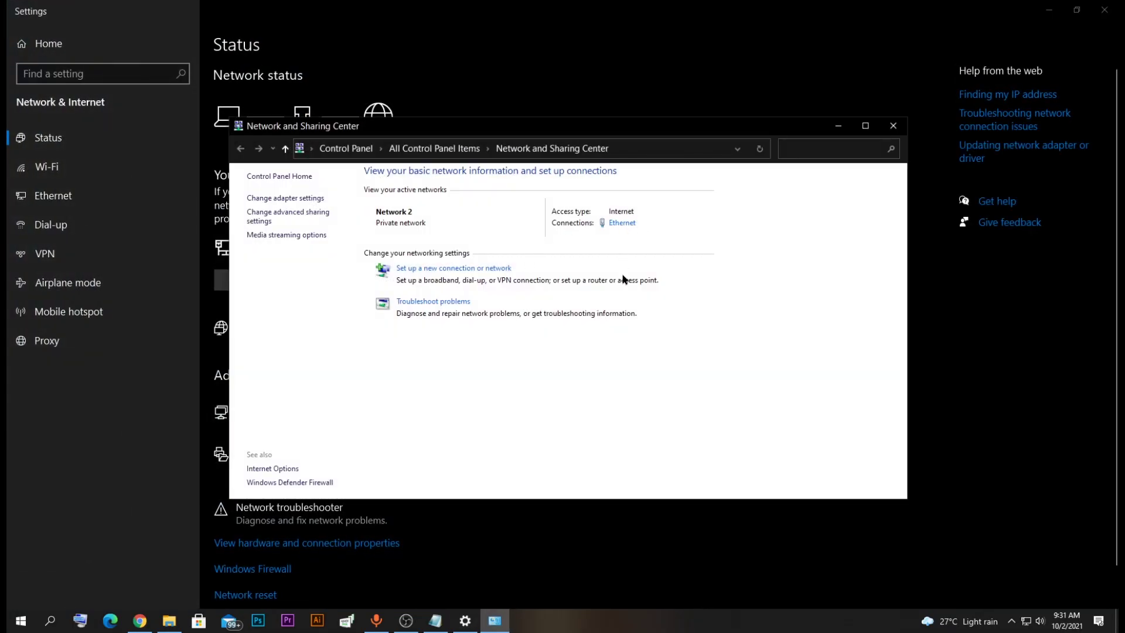
click(618, 226)
click(506, 305)
click(546, 295)
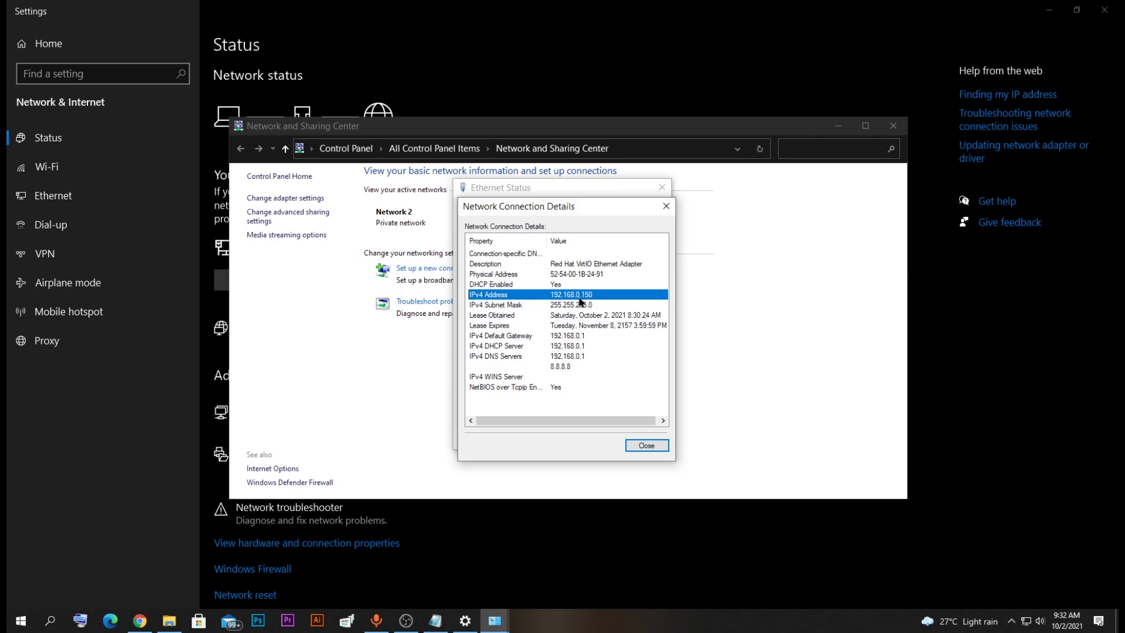
Step: Close the network windows and set the nodeIP value in Tdarr_Node_Config.json to "192.168.0.150"
click(647, 446)
click(647, 441)
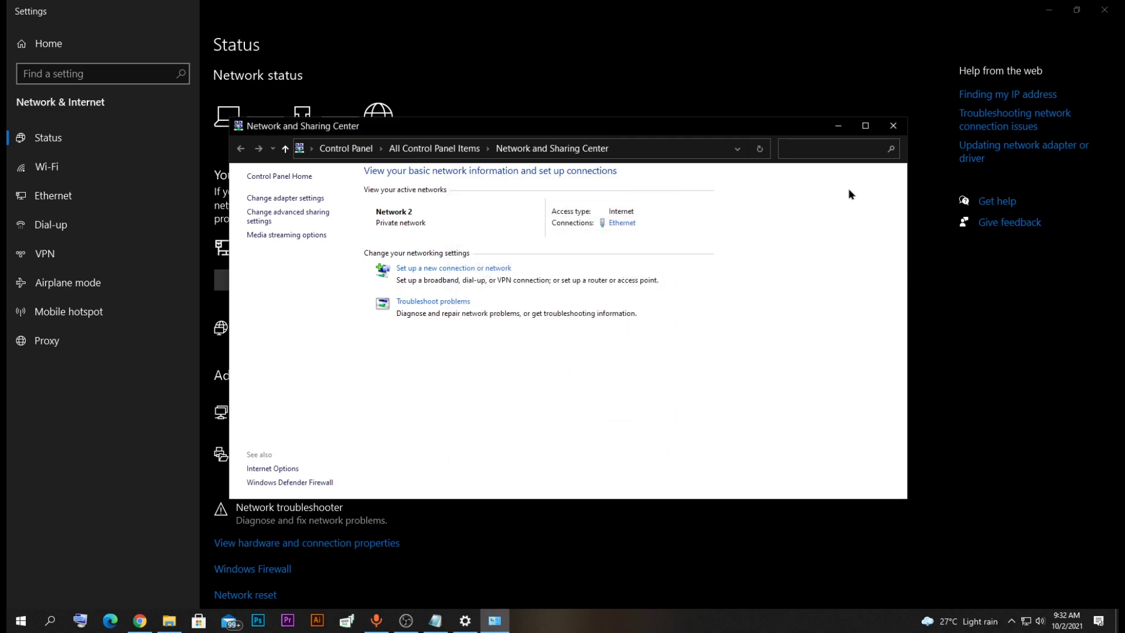
click(893, 126)
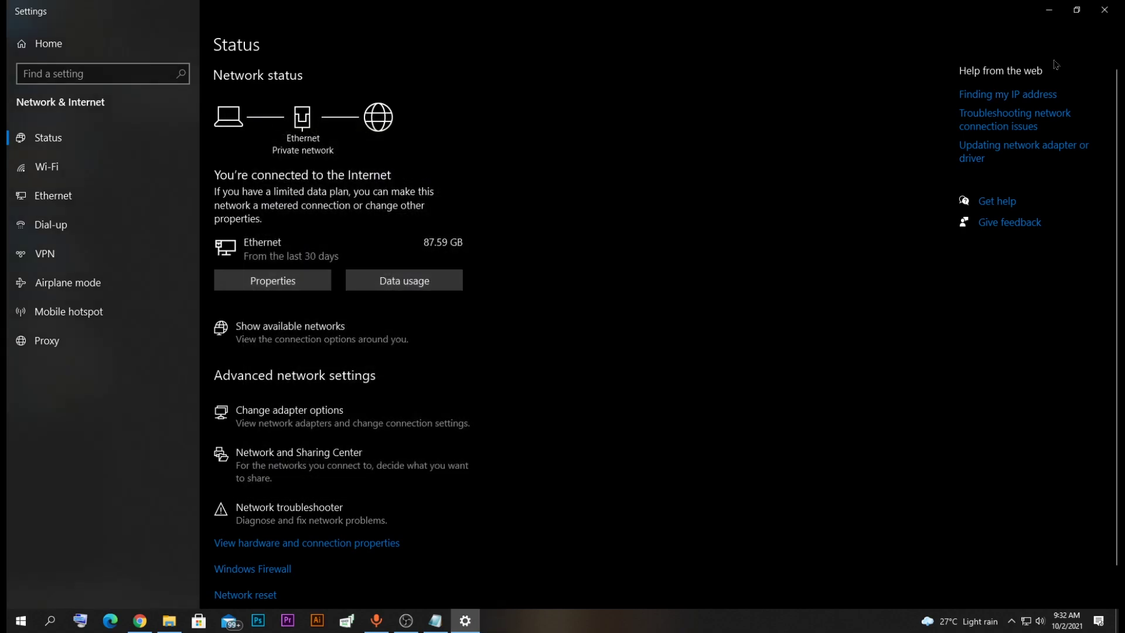
click(1093, 12)
text(192.)
text(68..)
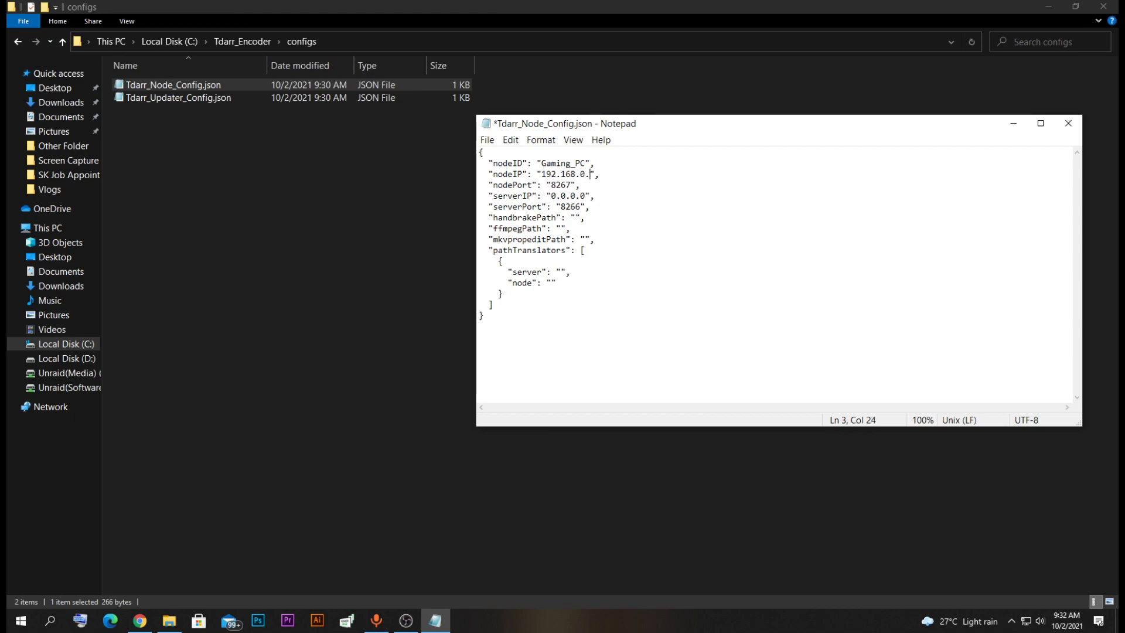
click(571, 186)
Step: Switch to the Unraid page in Chrome and open the TdarrServer Docker container's settings to view its server IP and port
click(139, 621)
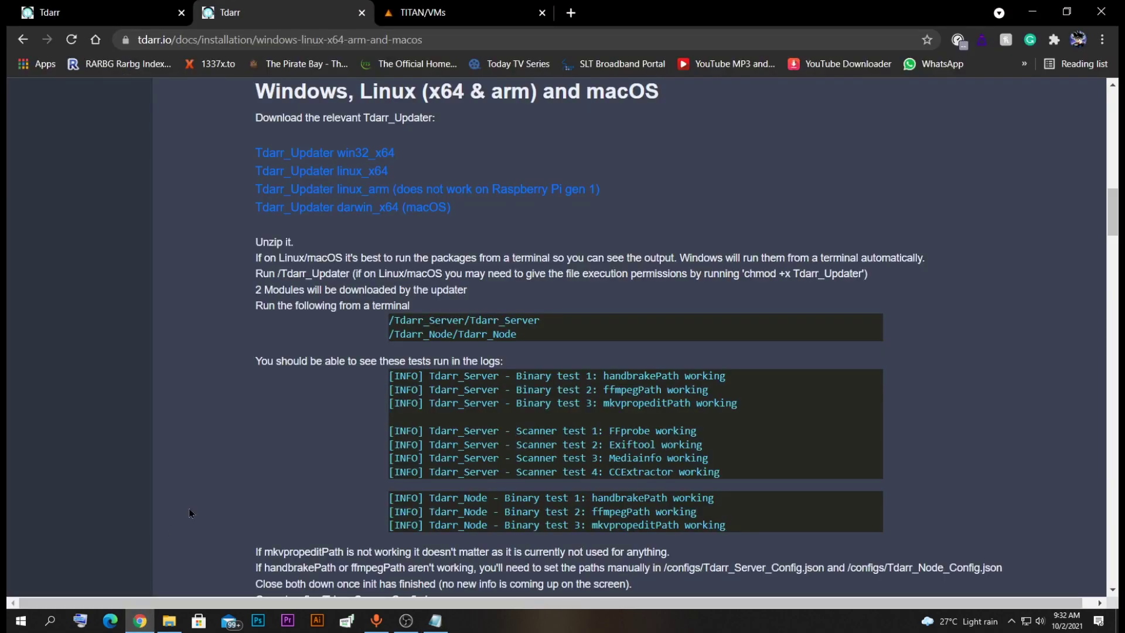
click(422, 12)
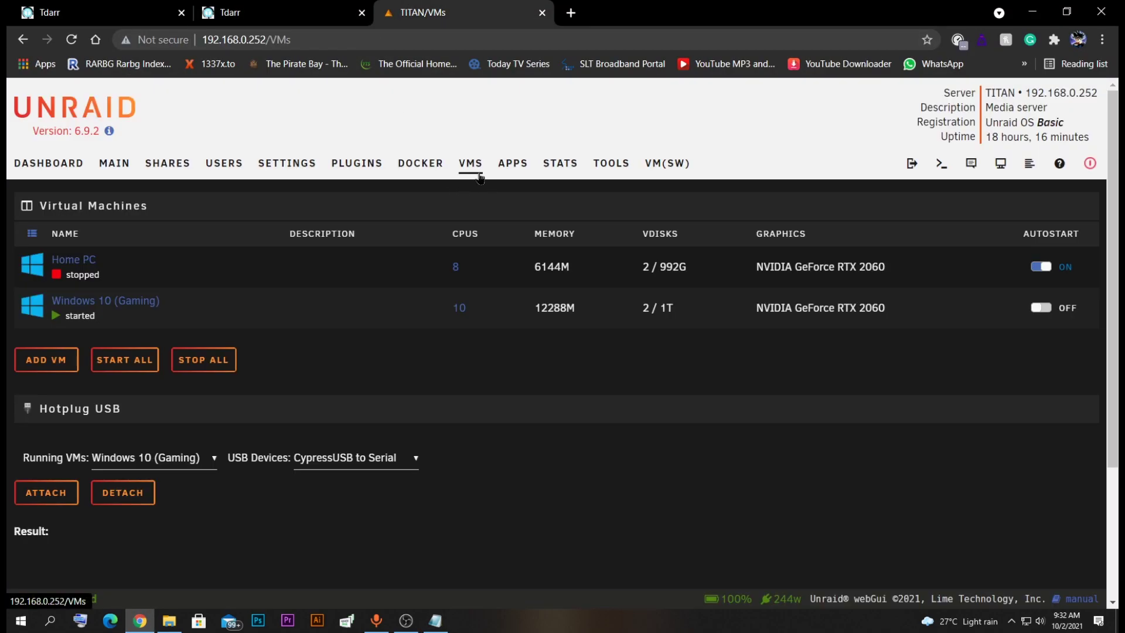
click(422, 179)
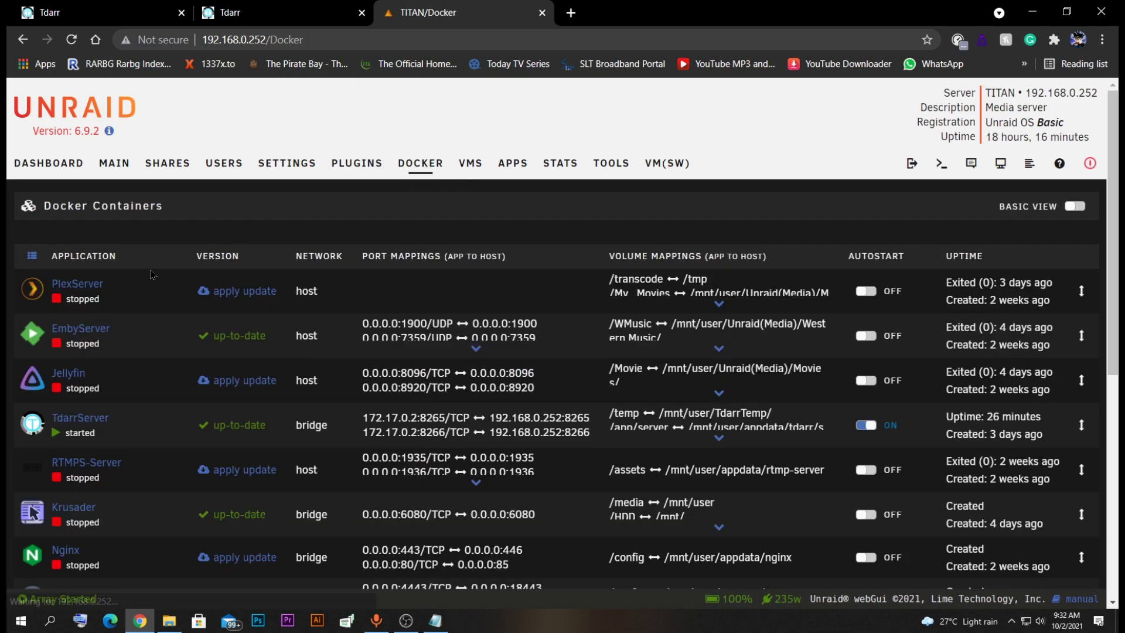
scroll(36, 351, down, 1)
click(34, 350)
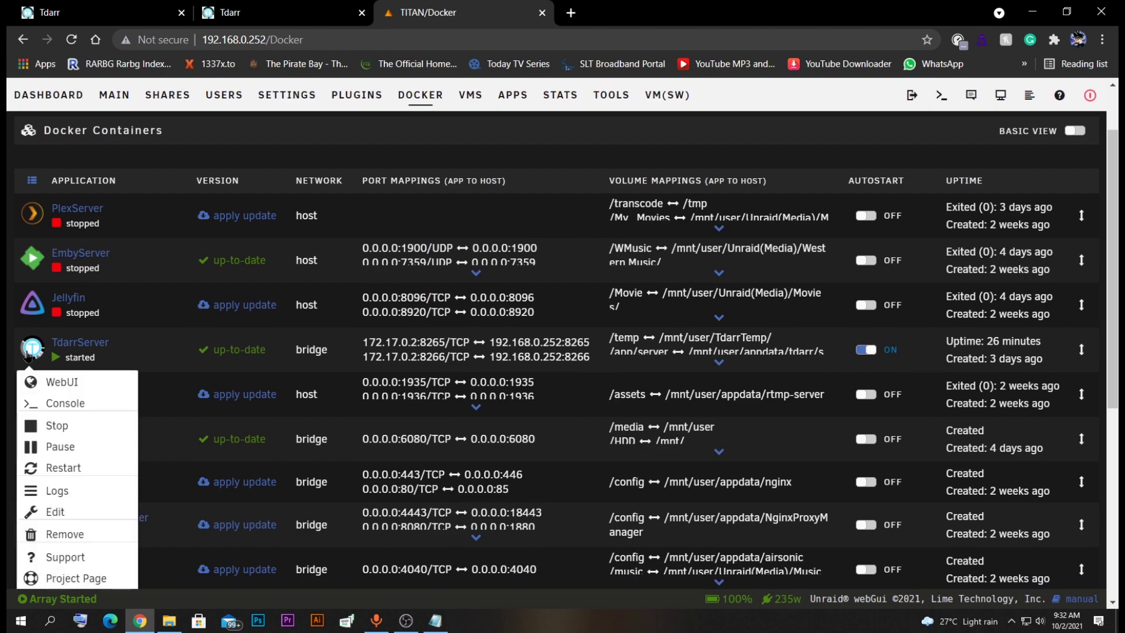
click(55, 511)
scroll(208, 436, down, 5)
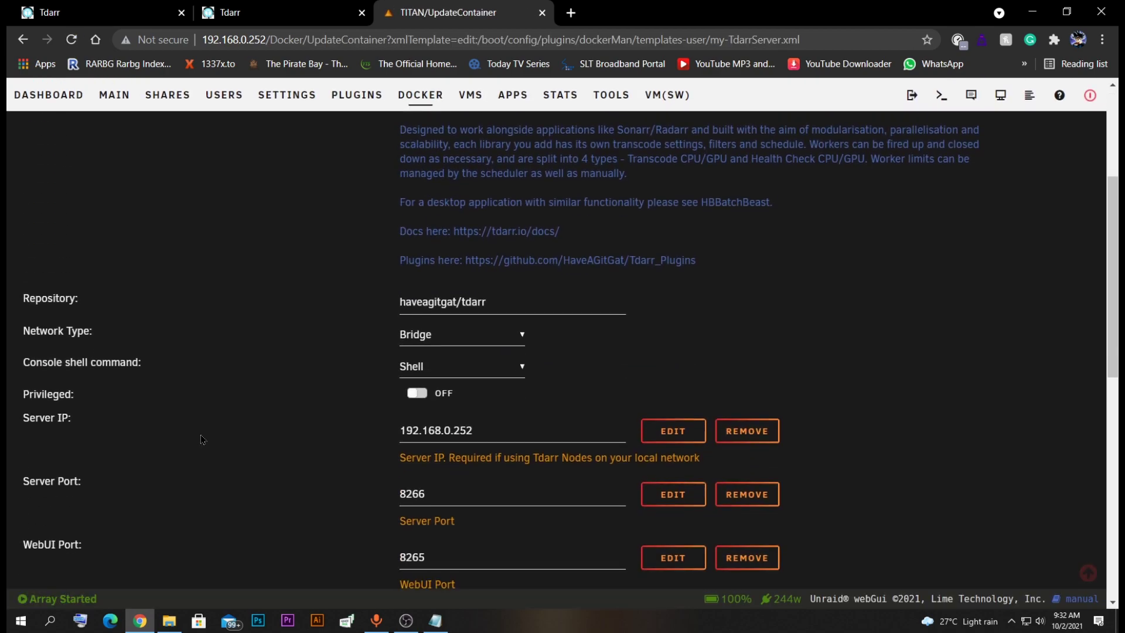
scroll(226, 430, down, 1)
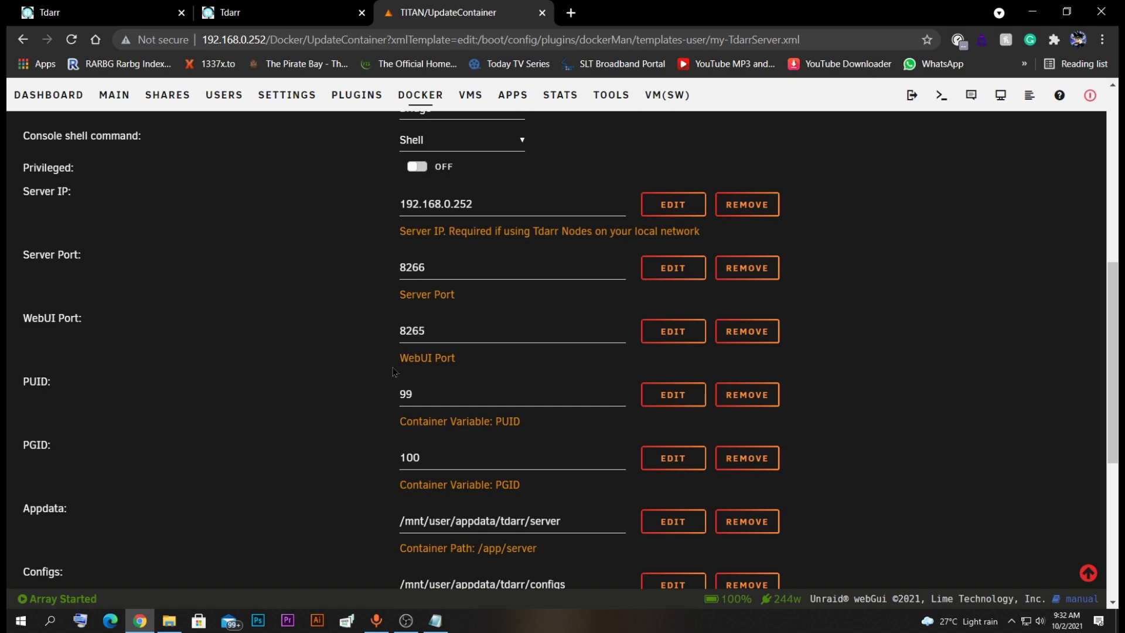
Step: Switch back to Notepad and set the serverIP value in the node configuration to "192.168.0.252"
click(436, 620)
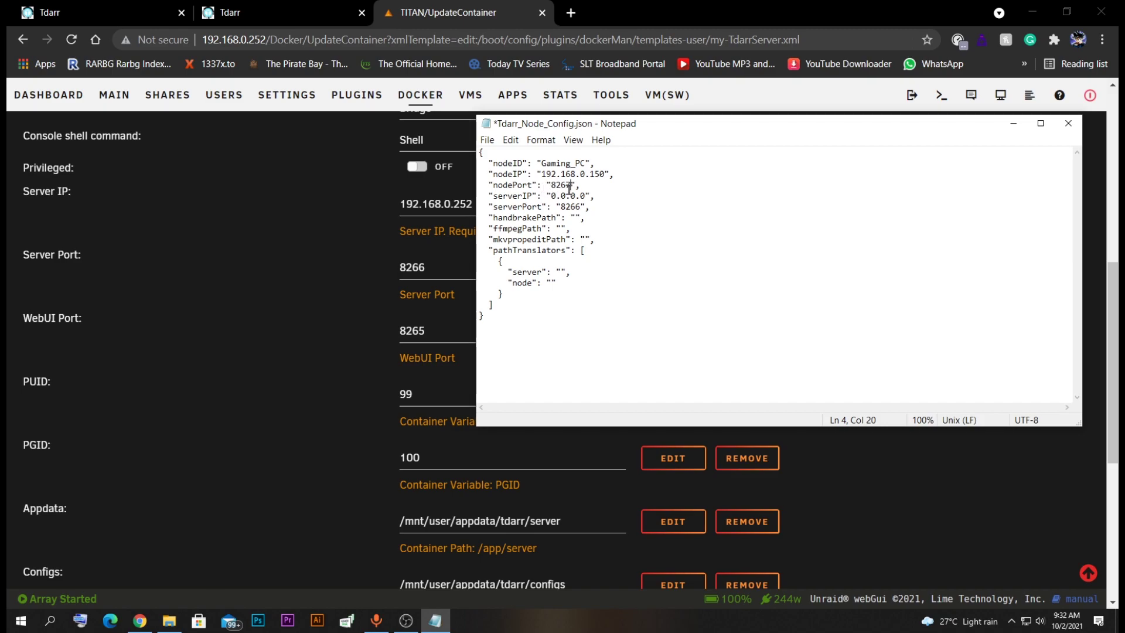
drag(553, 195, 585, 197)
text(192.168.0.252)
drag(645, 127, 608, 150)
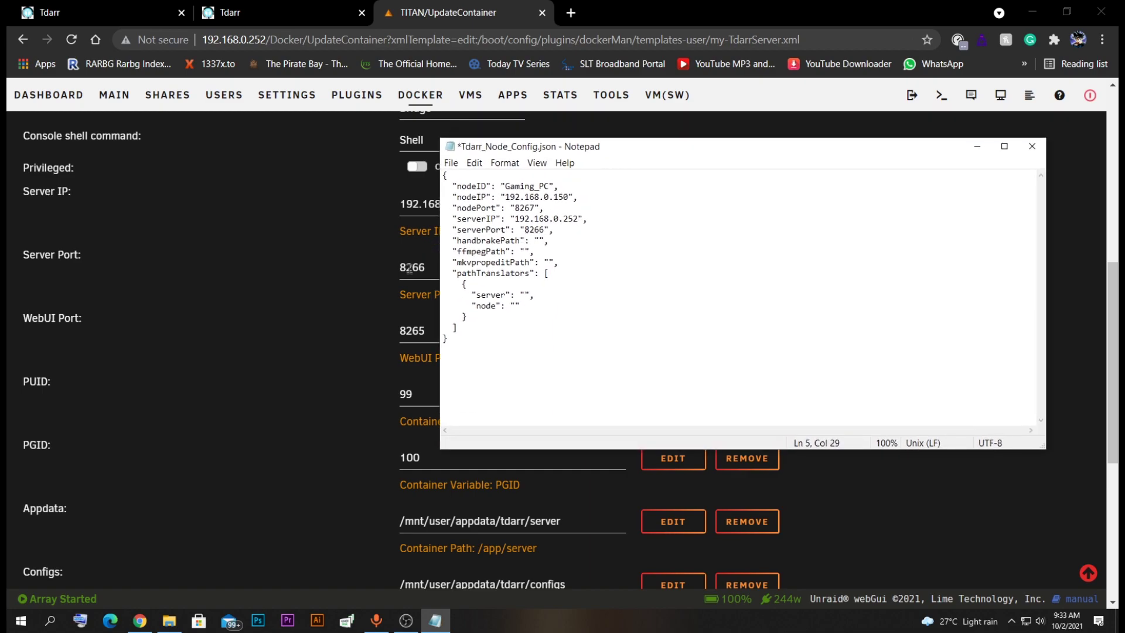
Step: Examine the server port, Media Library path and Transcode Cache path in the TdarrServer container settings on Unraid
click(149, 243)
scroll(239, 221, up, 3)
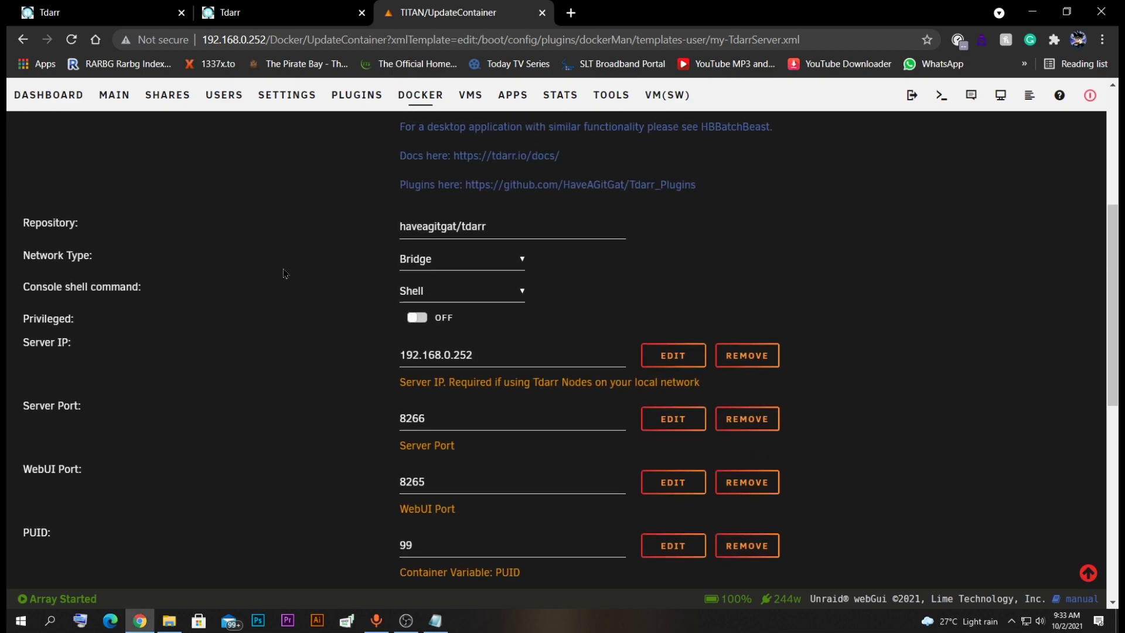
scroll(283, 272, down, 2)
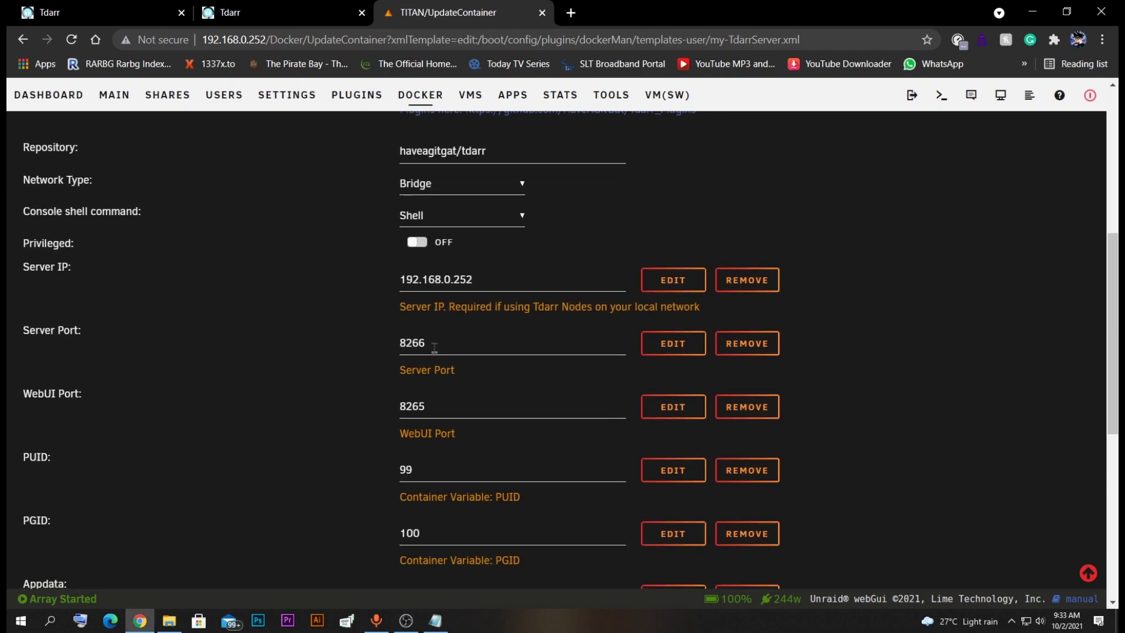
click(435, 621)
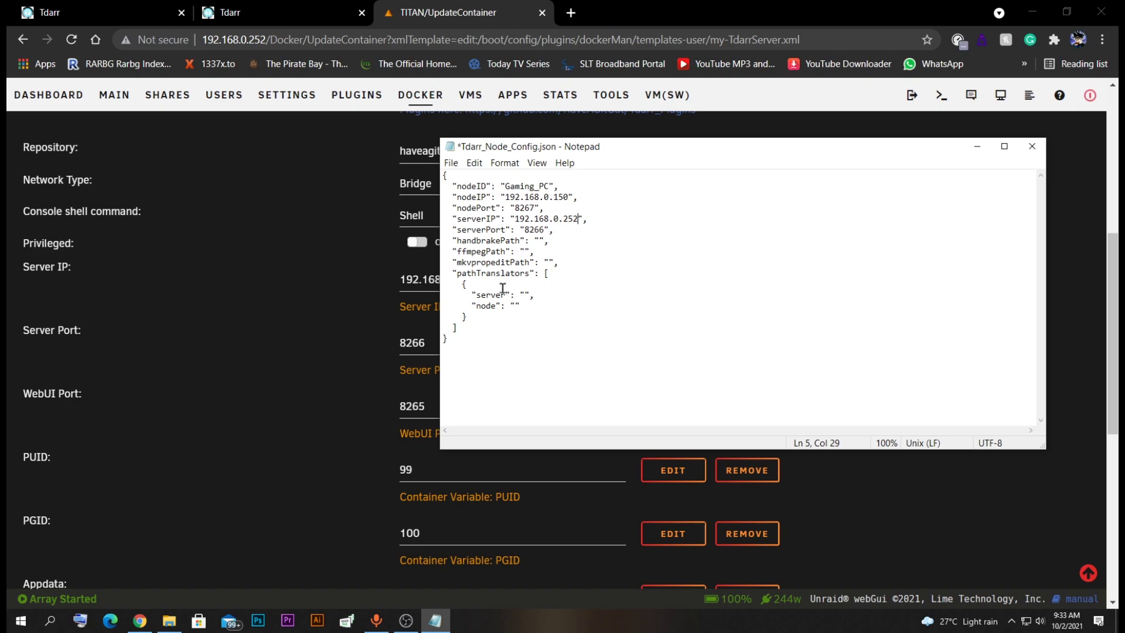
scroll(347, 314, down, 3)
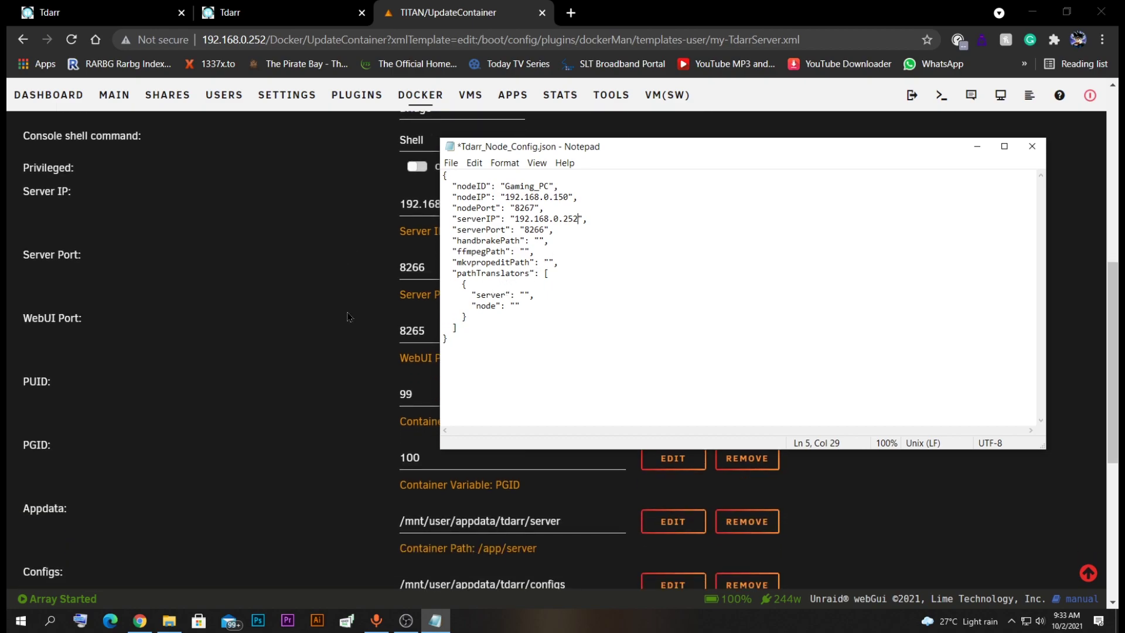
scroll(346, 312, down, 4)
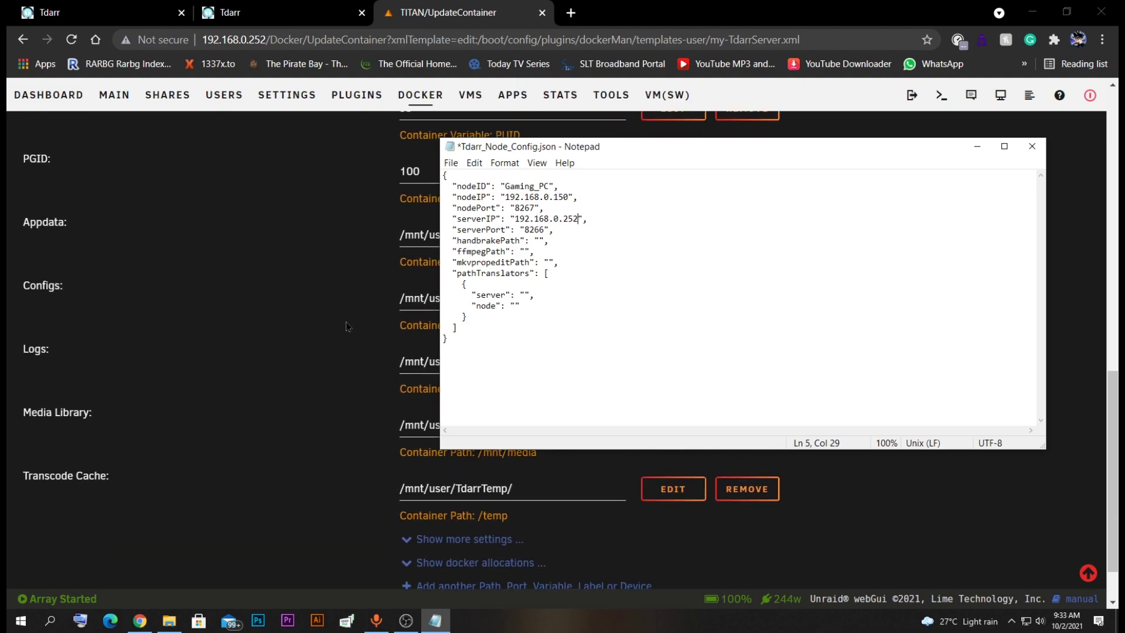
click(976, 148)
scroll(454, 235, up, 8)
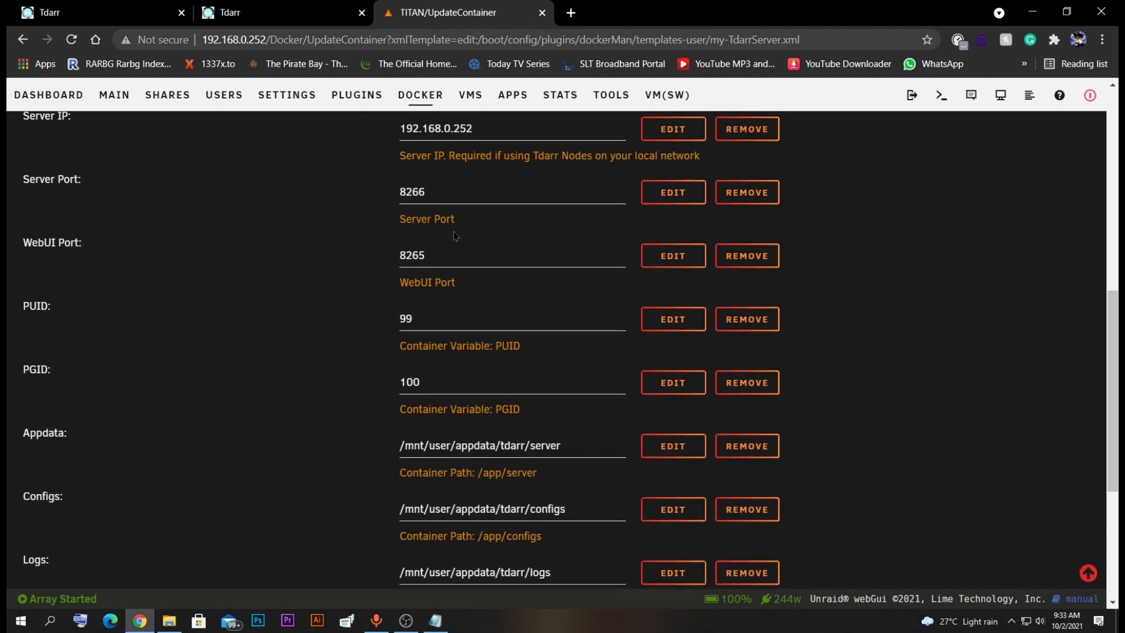
scroll(455, 235, up, 1)
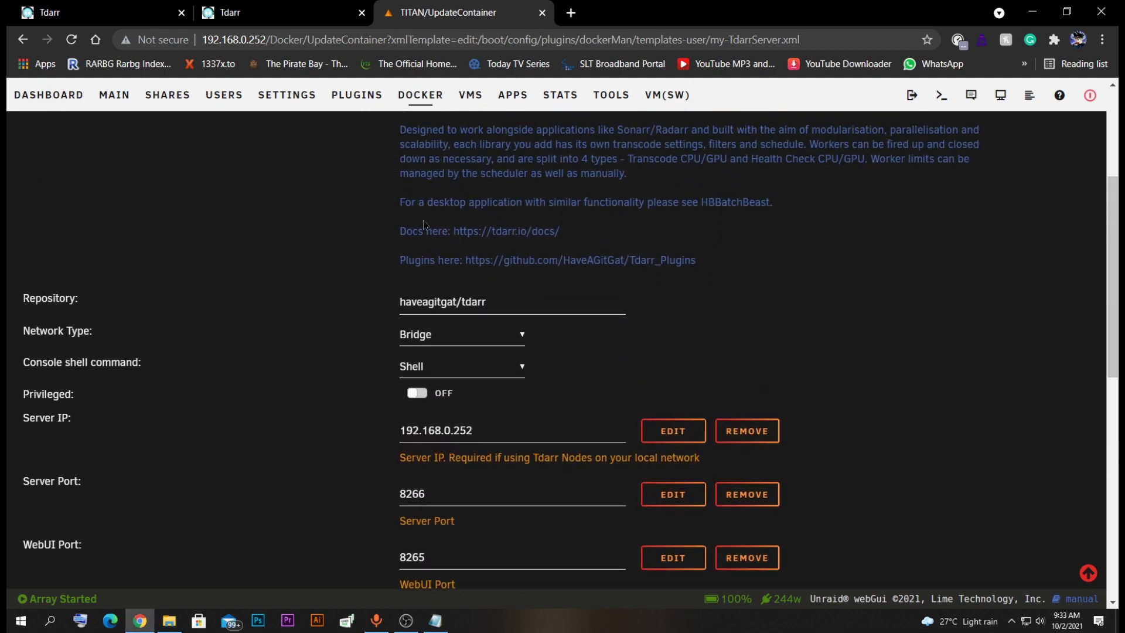
scroll(411, 222, down, 2)
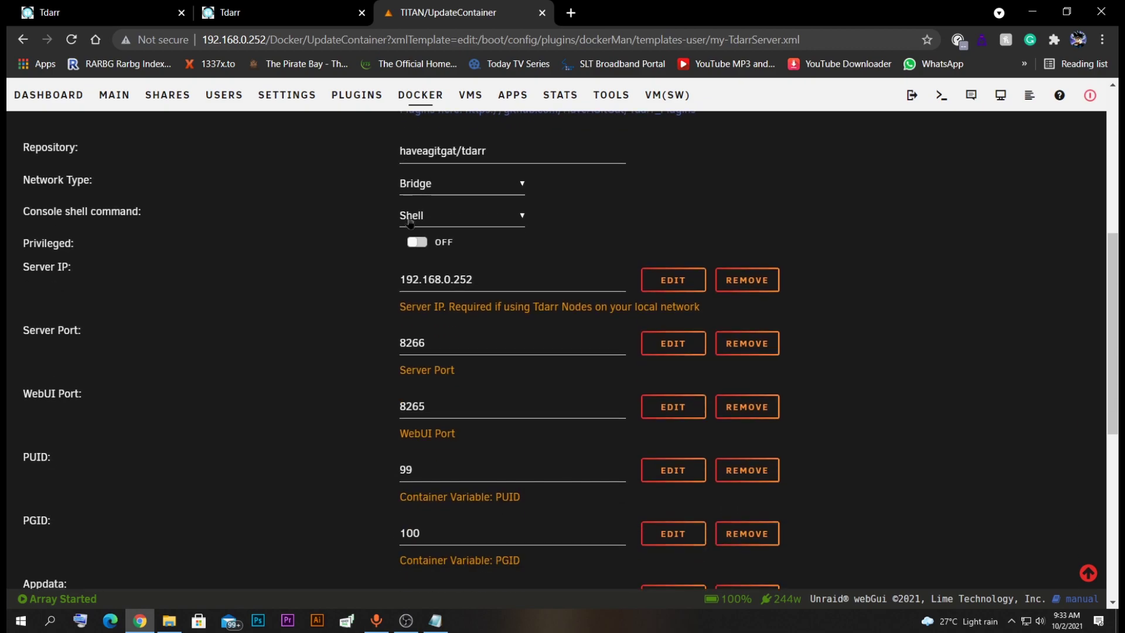
scroll(411, 221, down, 6)
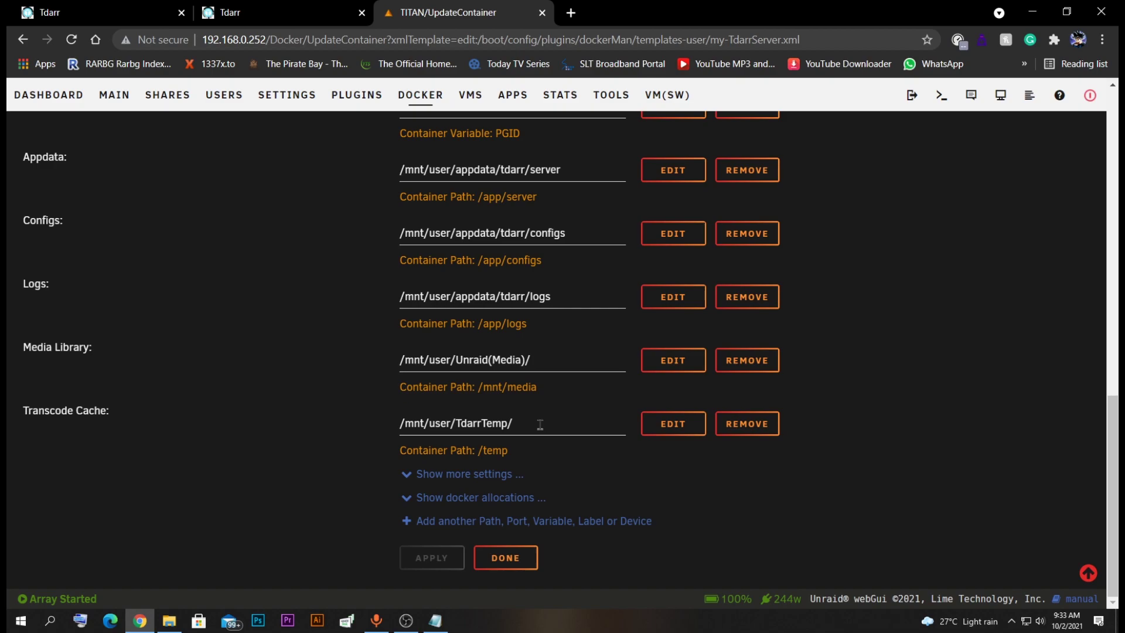
drag(543, 359, 429, 359)
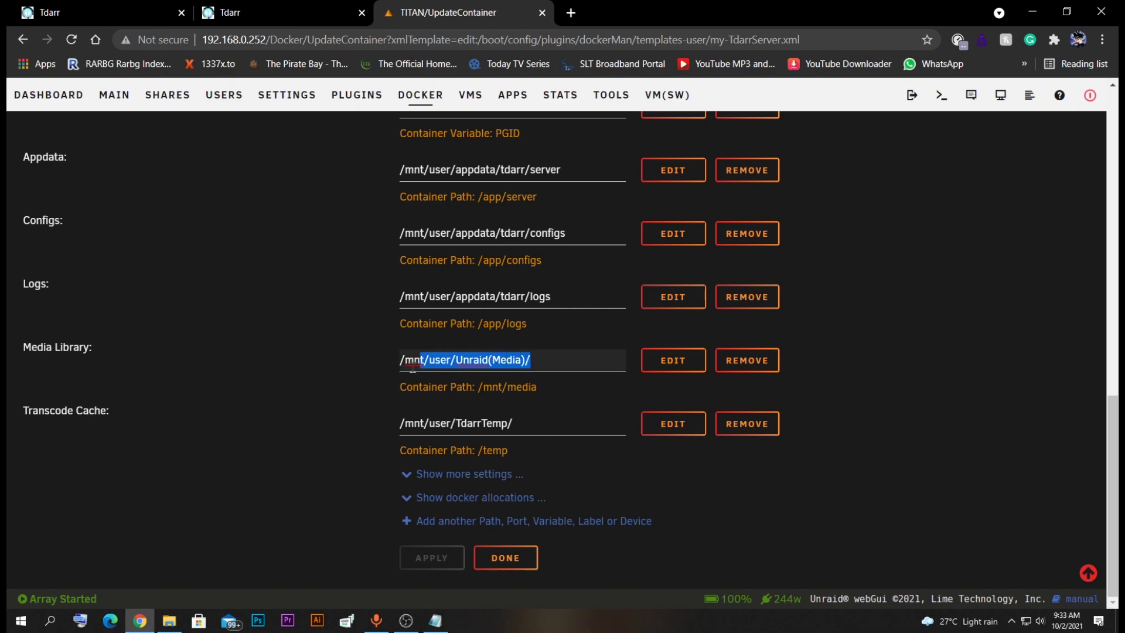
click(690, 495)
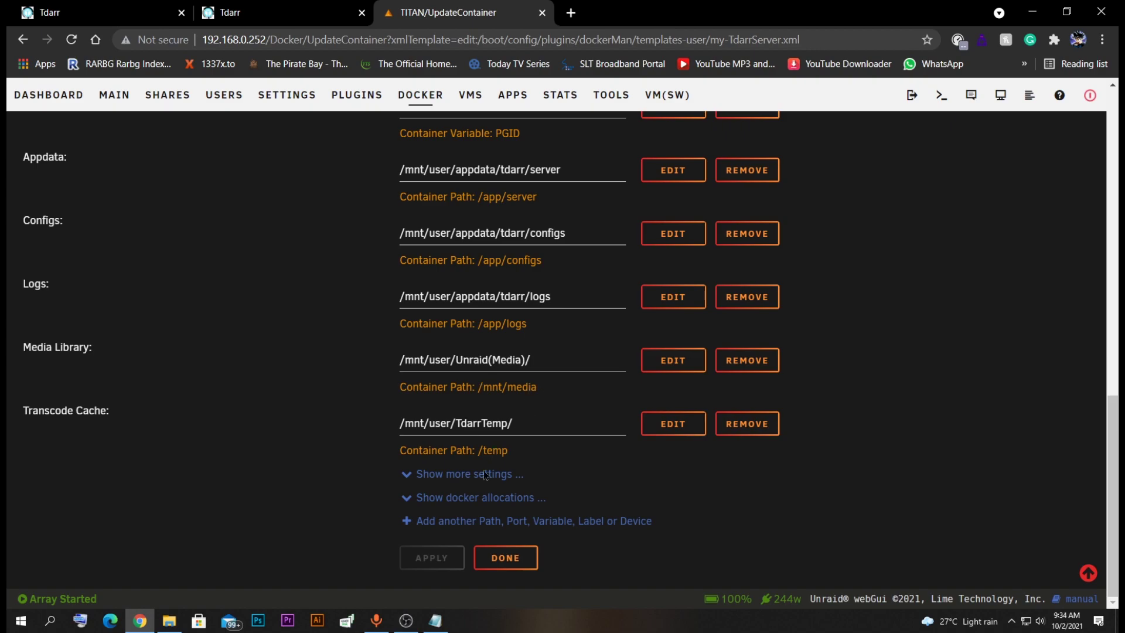
Step: Add a second, comma-separated server/node block under pathTranslators in the node configuration by duplicating the existing block
click(435, 621)
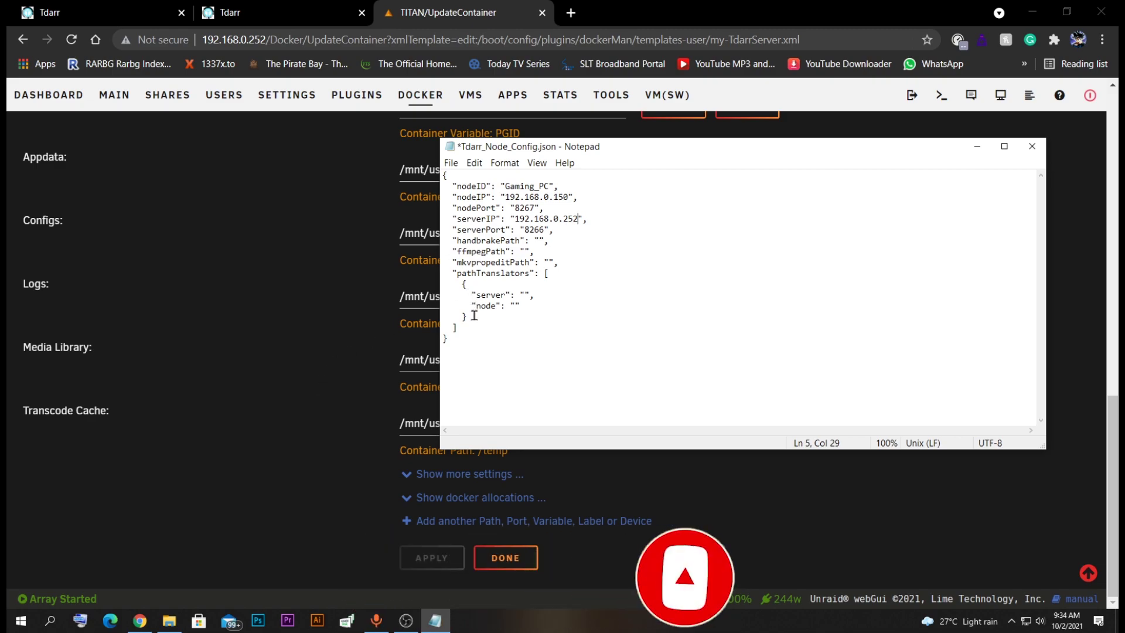
drag(473, 321, 432, 286)
key(ctrl+c)
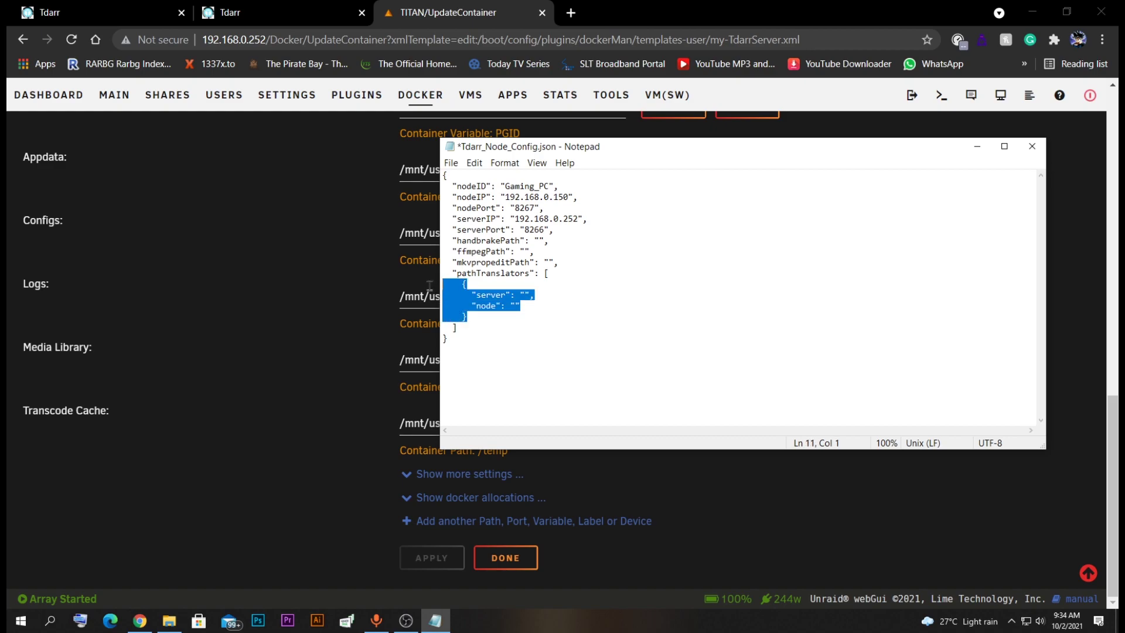
click(473, 317)
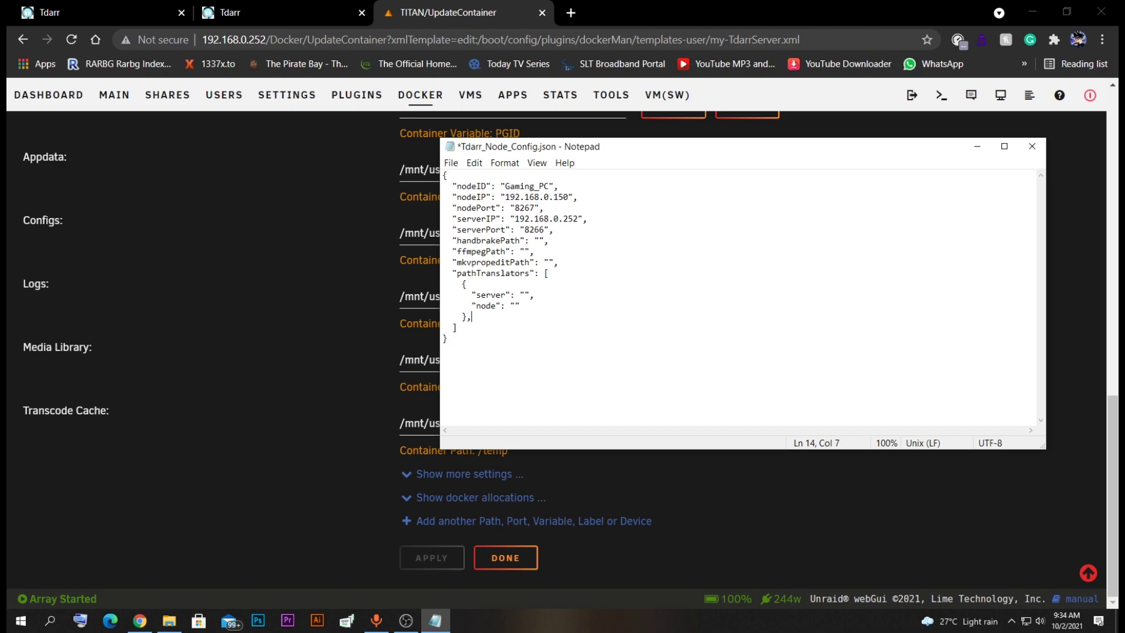
key(Return)
key(ctrl+v)
drag(638, 144, 755, 153)
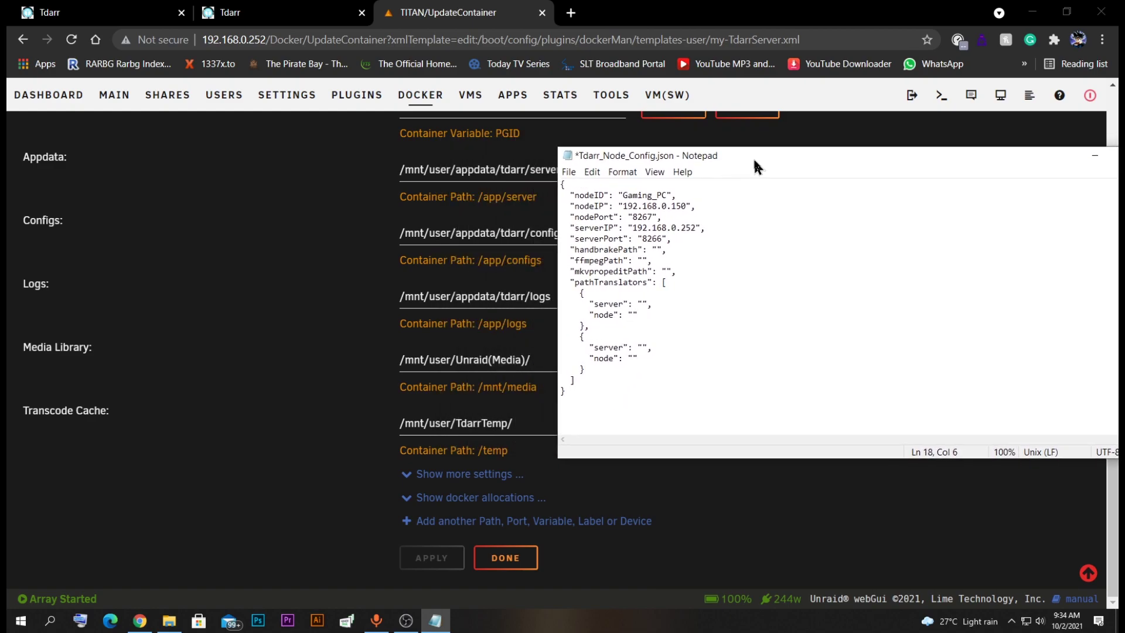
Step: Copy the Media Library container path "/mnt/media" from Unraid into the first path translator's server value
click(641, 303)
drag(540, 393, 480, 394)
key(ctrl+c)
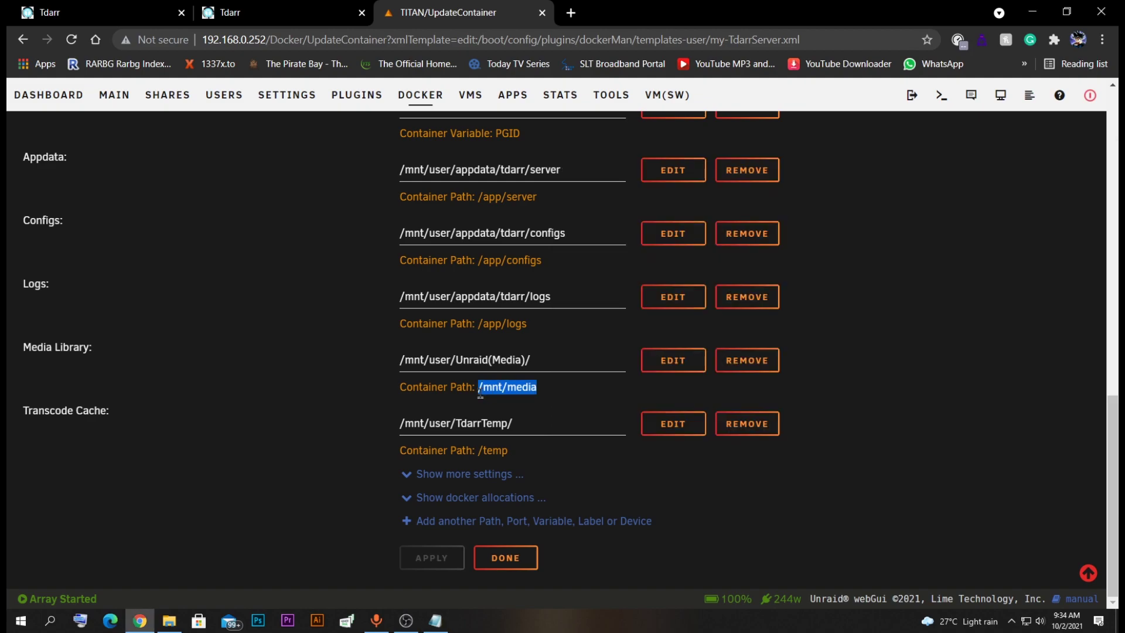
click(434, 620)
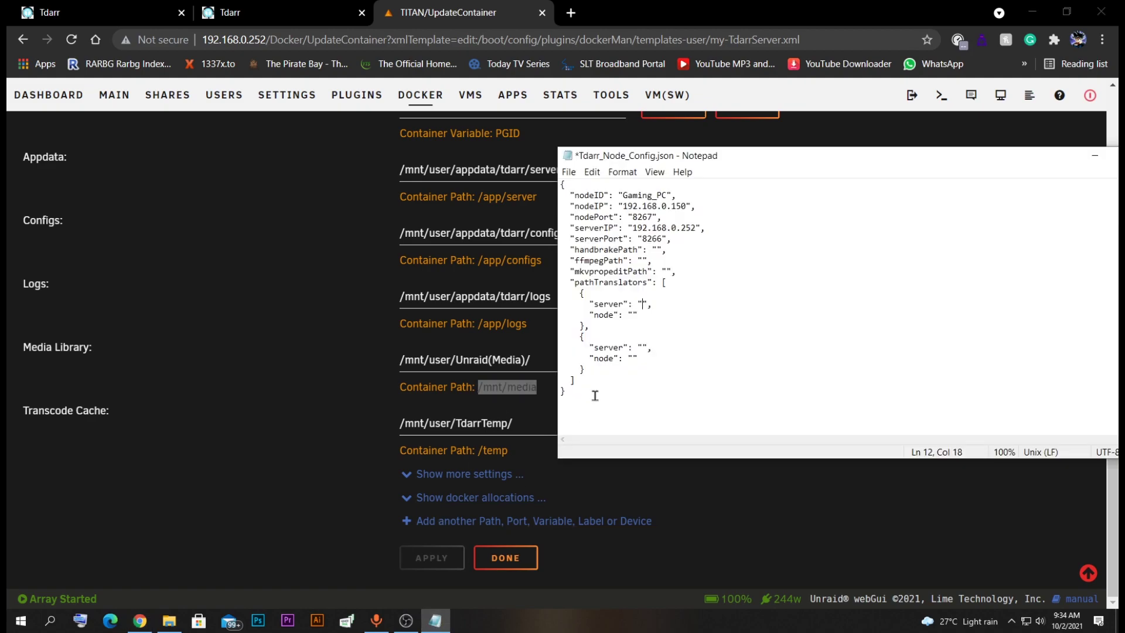
key(ctrl+v)
Step: Copy the Transcode Cache container path "/temp" from Unraid into the second path translator's server value
drag(523, 458, 480, 452)
key(ctrl+c)
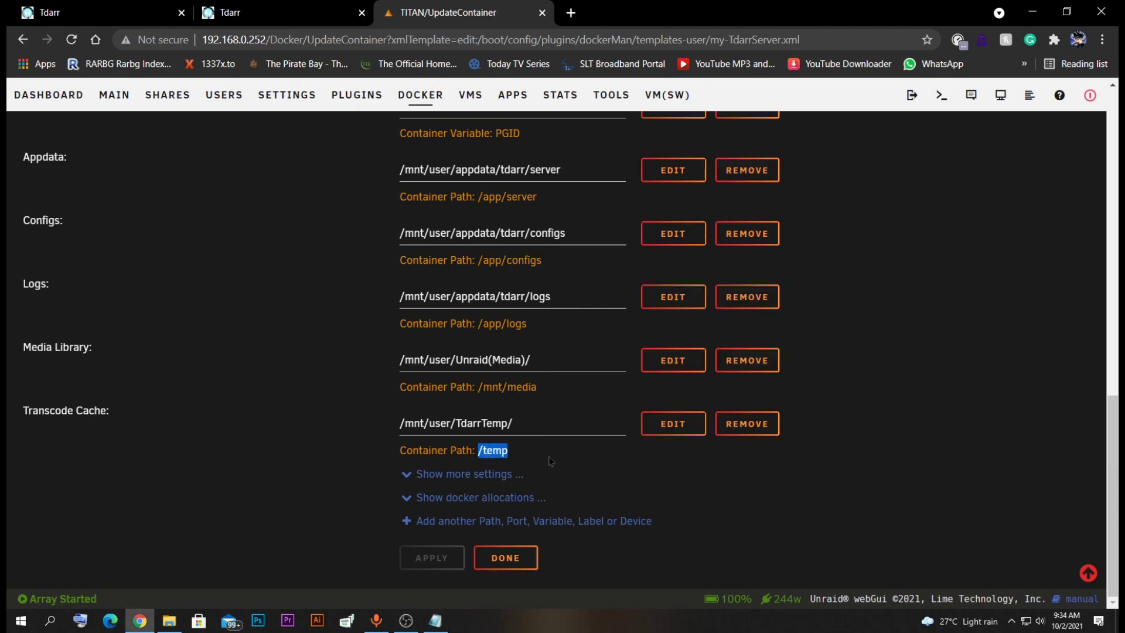
key(alt+Tab)
click(644, 348)
key(ctrl+v)
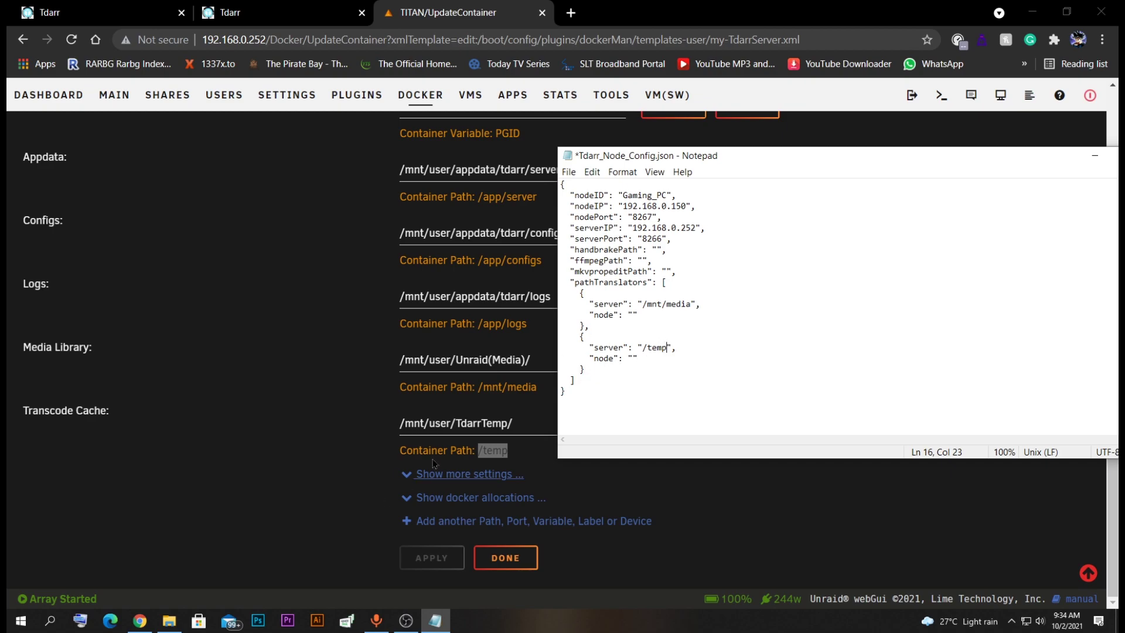
Step: Compare the drives on this PC with the Media Library and Transcode Cache host paths in the TdarrServer container settings
click(169, 621)
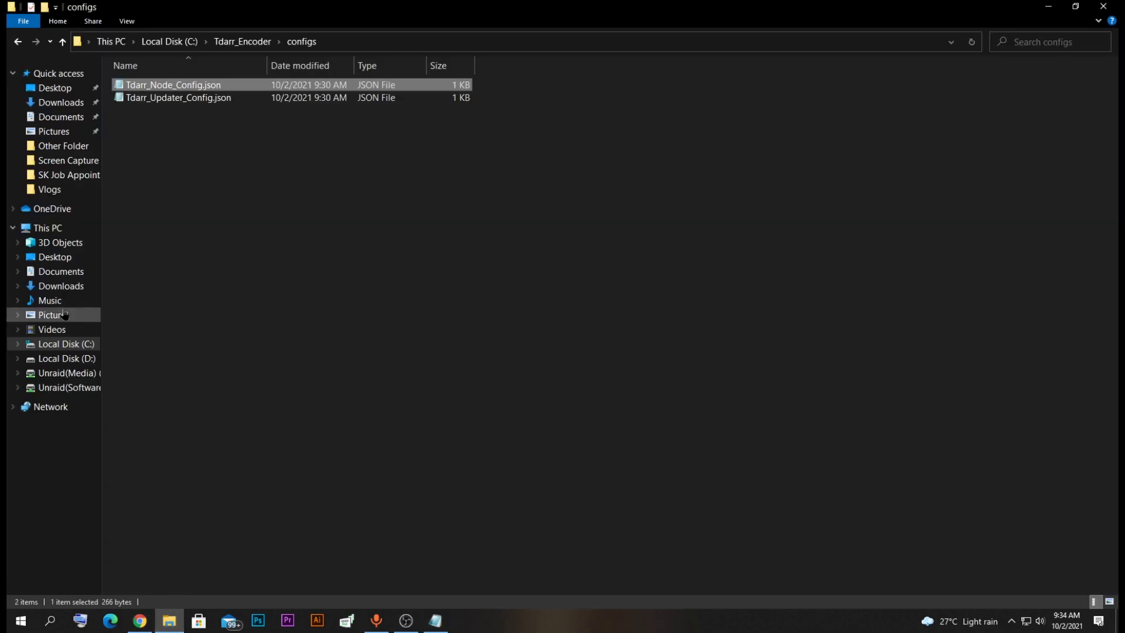
click(48, 227)
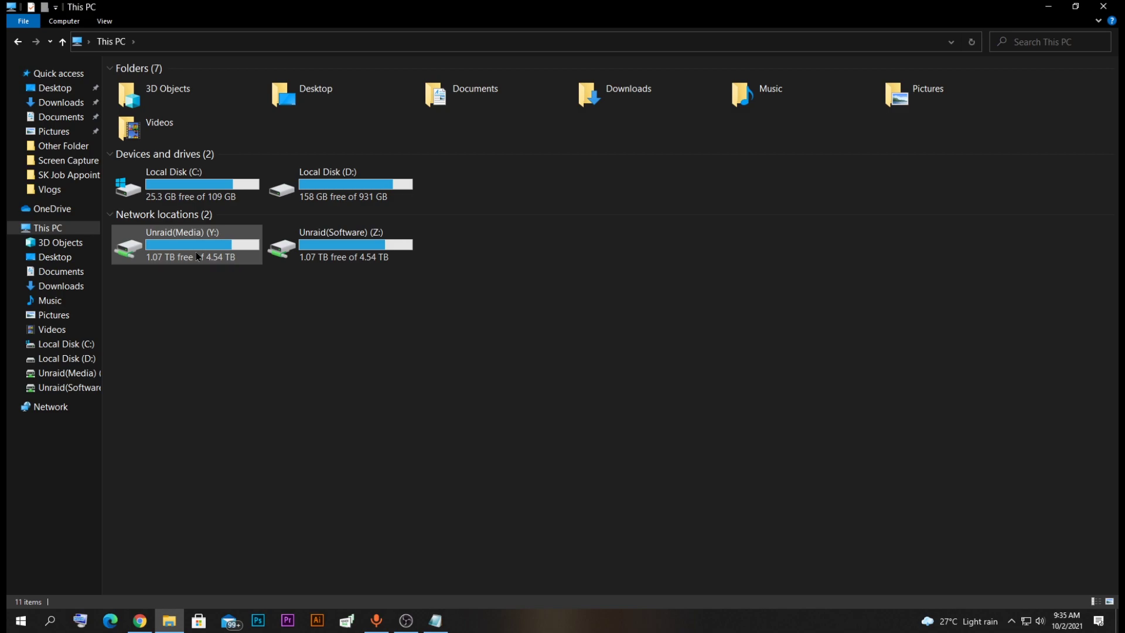
click(143, 621)
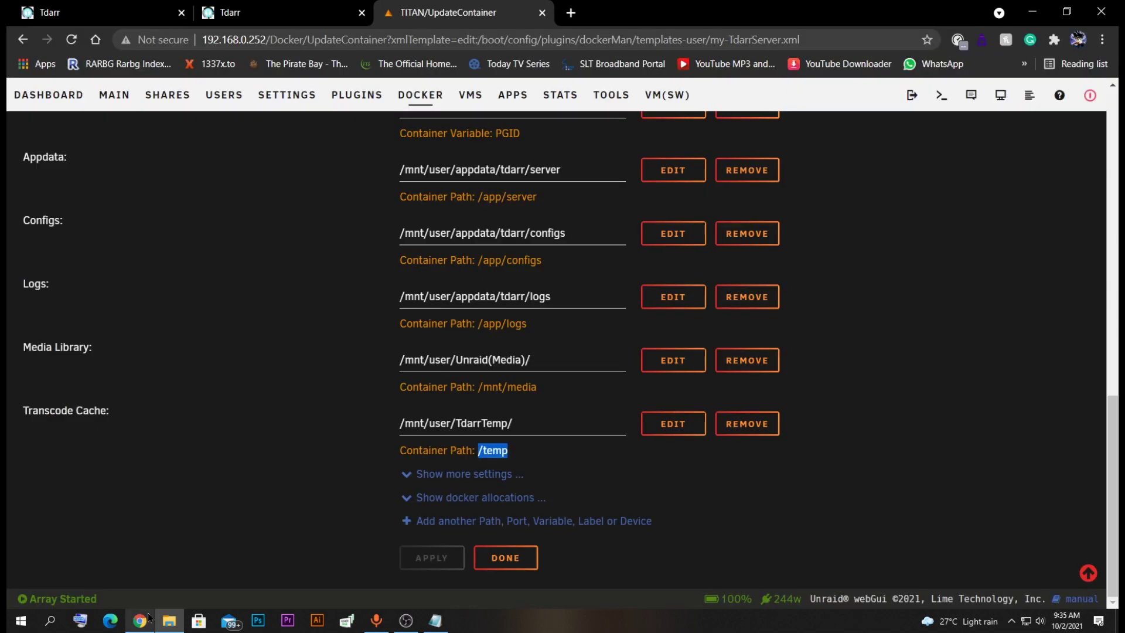
click(538, 364)
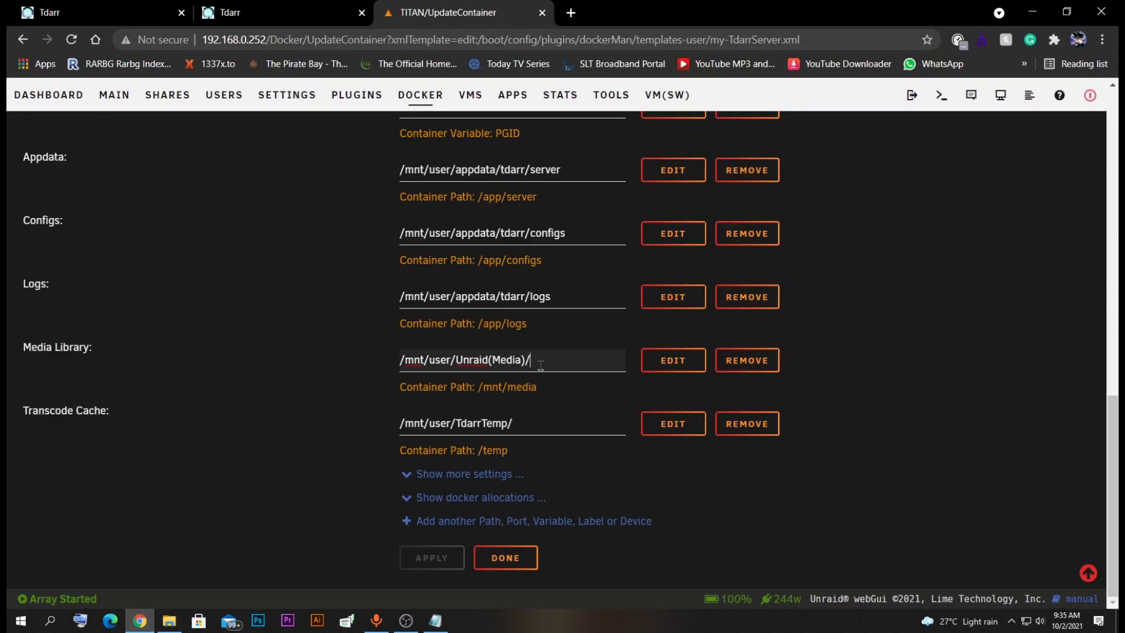
click(342, 368)
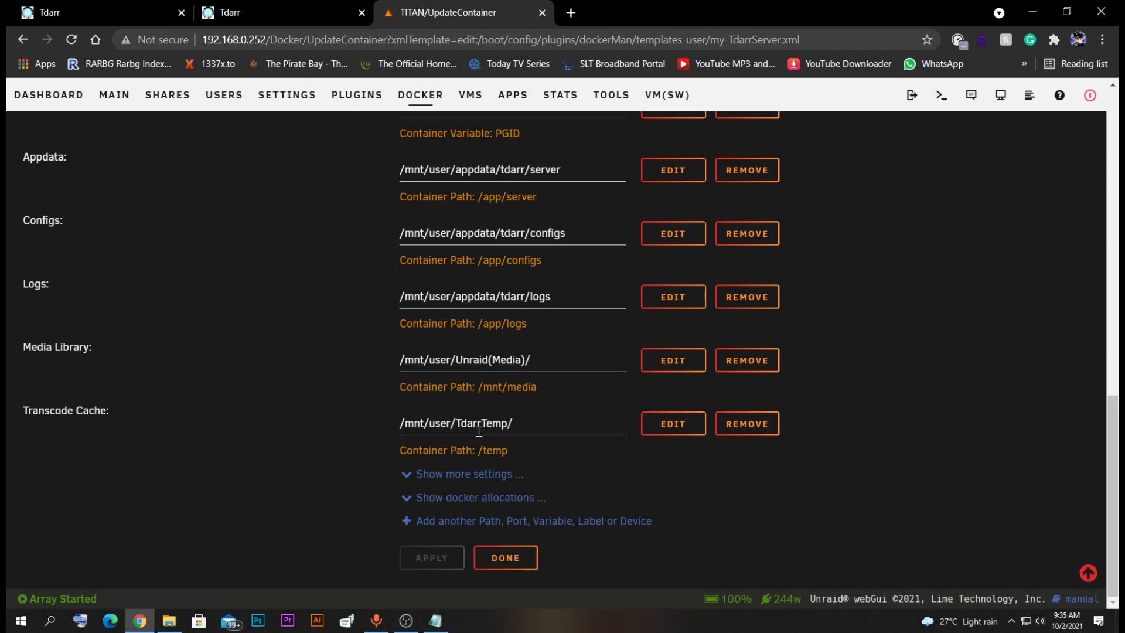
Step: Open the network location \\192.168.0.252 from Windows and copy the network path of its TdarrTemp share
click(169, 621)
key(super+r)
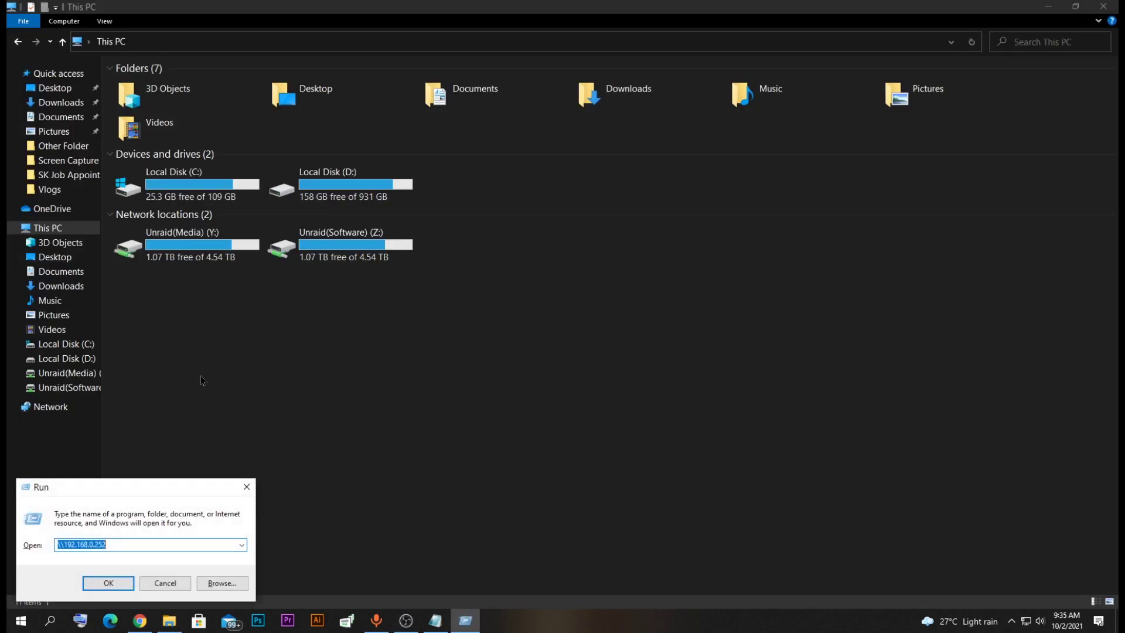
key(Return)
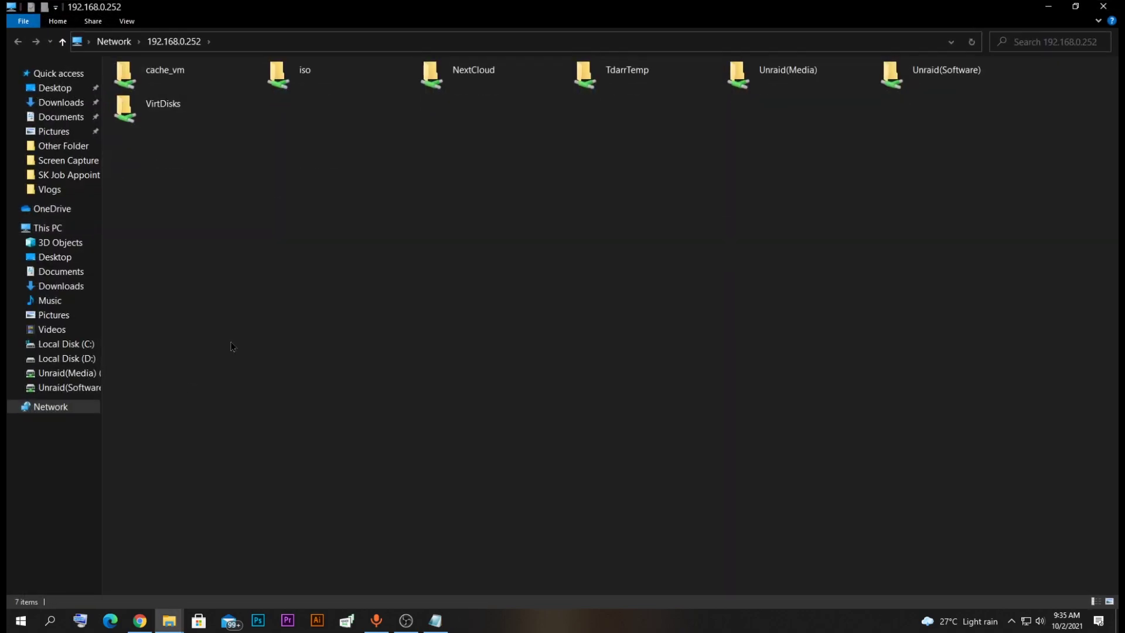
double_click(607, 76)
click(294, 44)
key(ctrl+c)
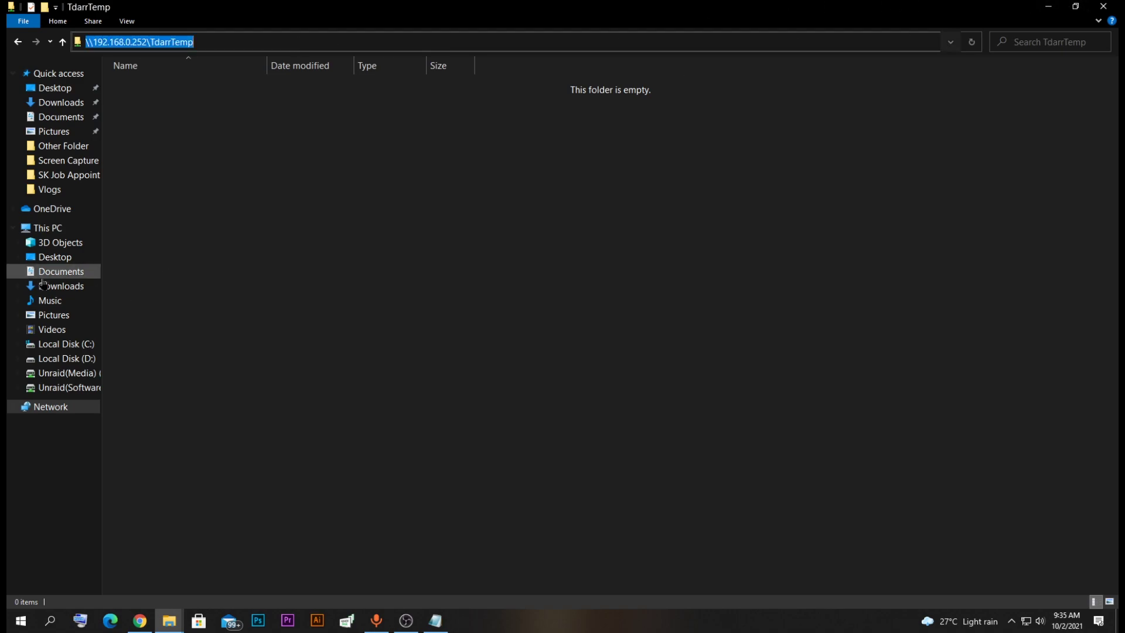
Step: Map \\192.168.0.252\TdarrTemp as network drive X: with reconnect at sign-in, and return to the This PC overview
click(54, 229)
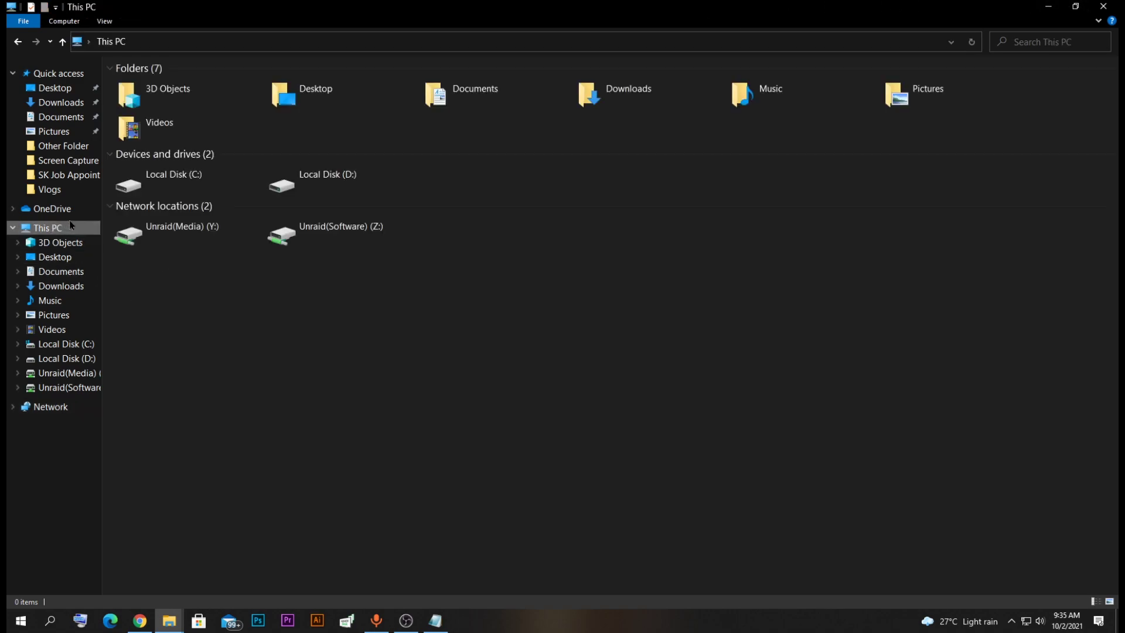
click(64, 22)
click(163, 48)
key(ctrl+v)
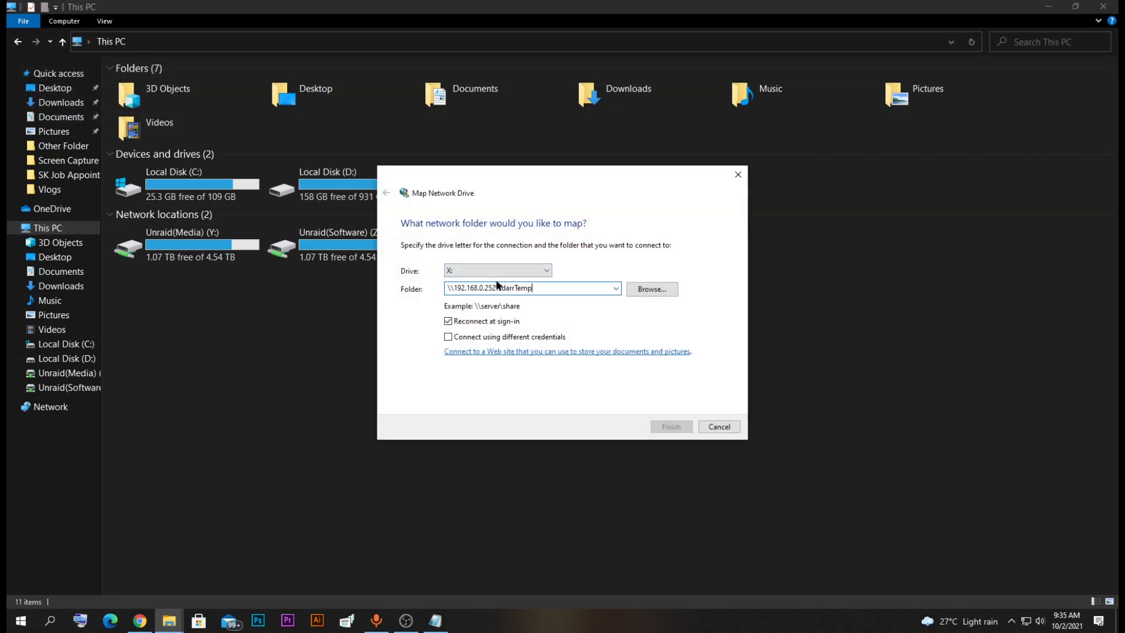
click(671, 427)
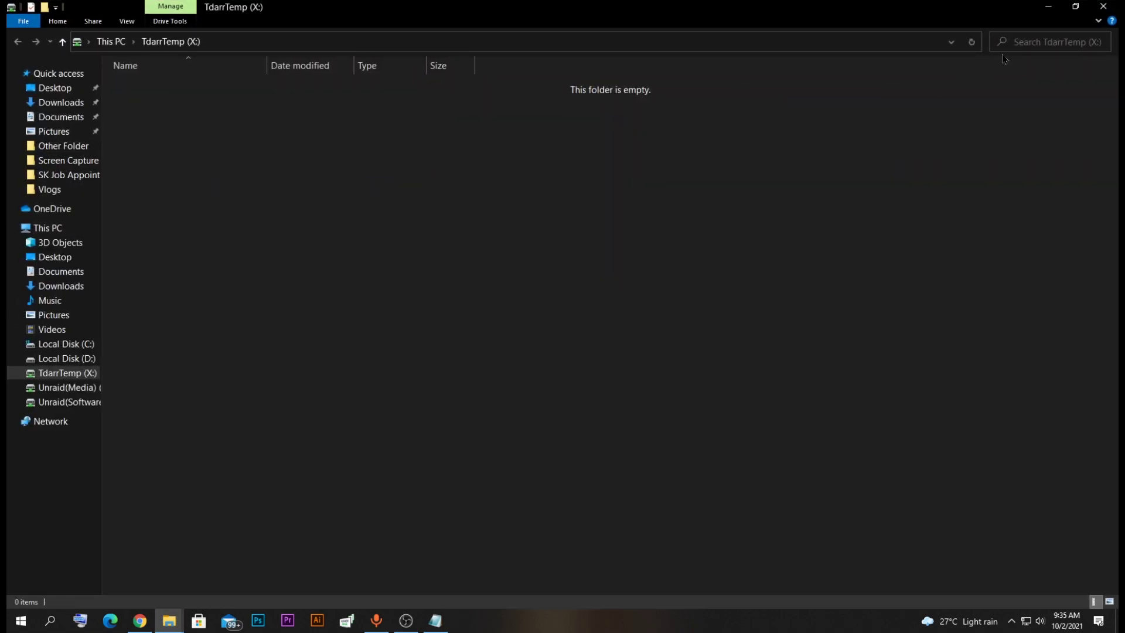
click(48, 227)
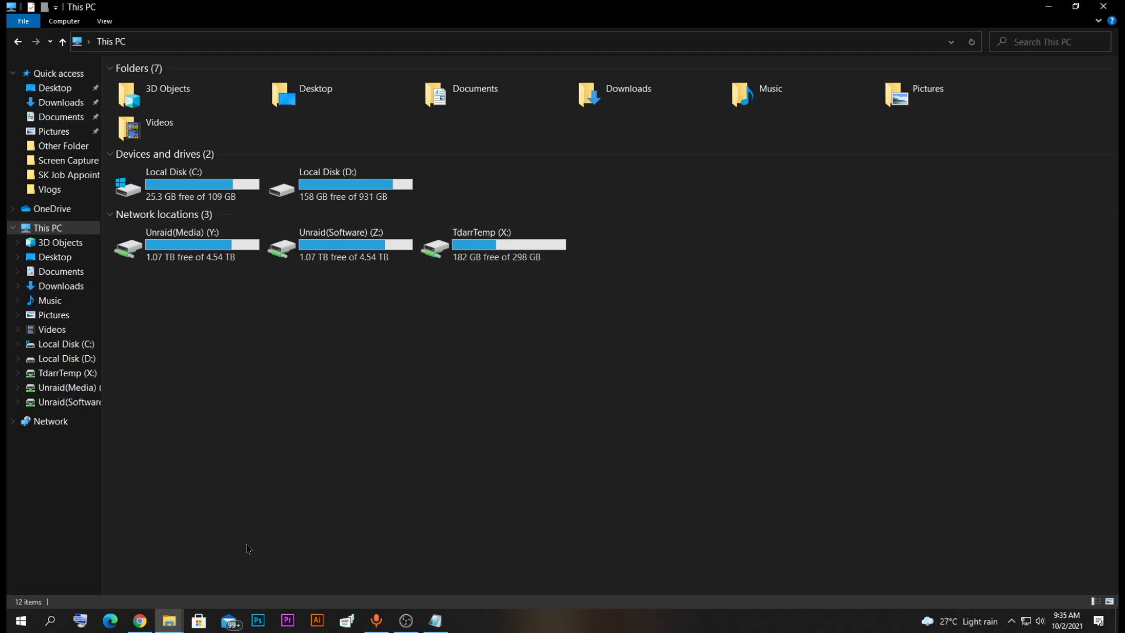
Step: Look through Unraid's user shares and Docker container list, and return to the drive overview in File Explorer
click(139, 620)
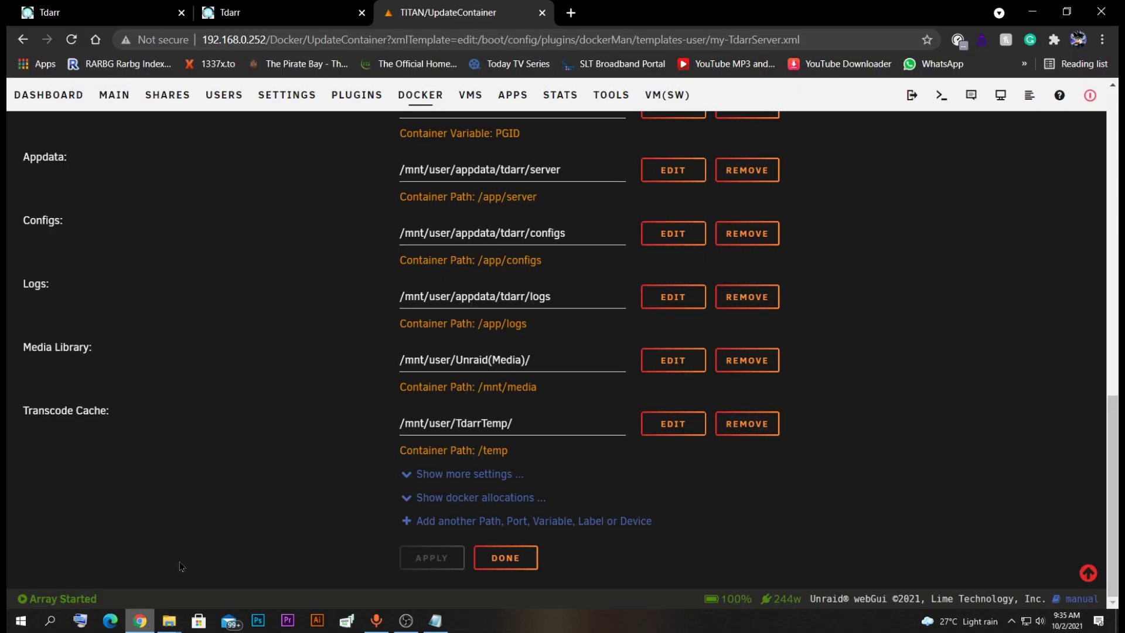
click(155, 94)
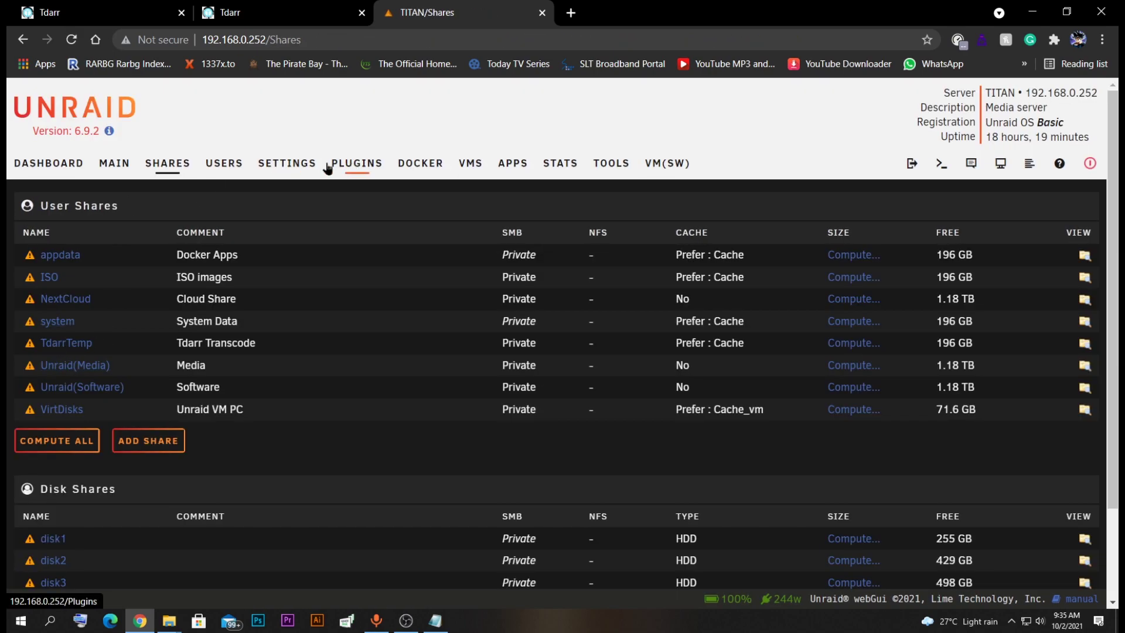
click(417, 164)
scroll(48, 297, down, 1)
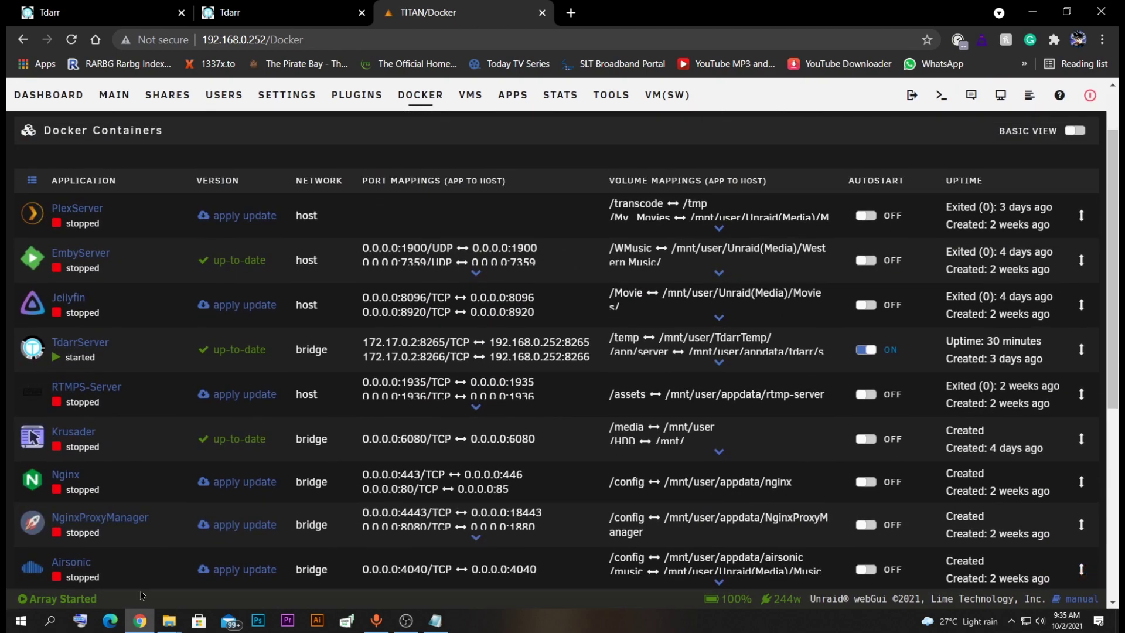
mouse_move(170, 619)
mouse_move(134, 588)
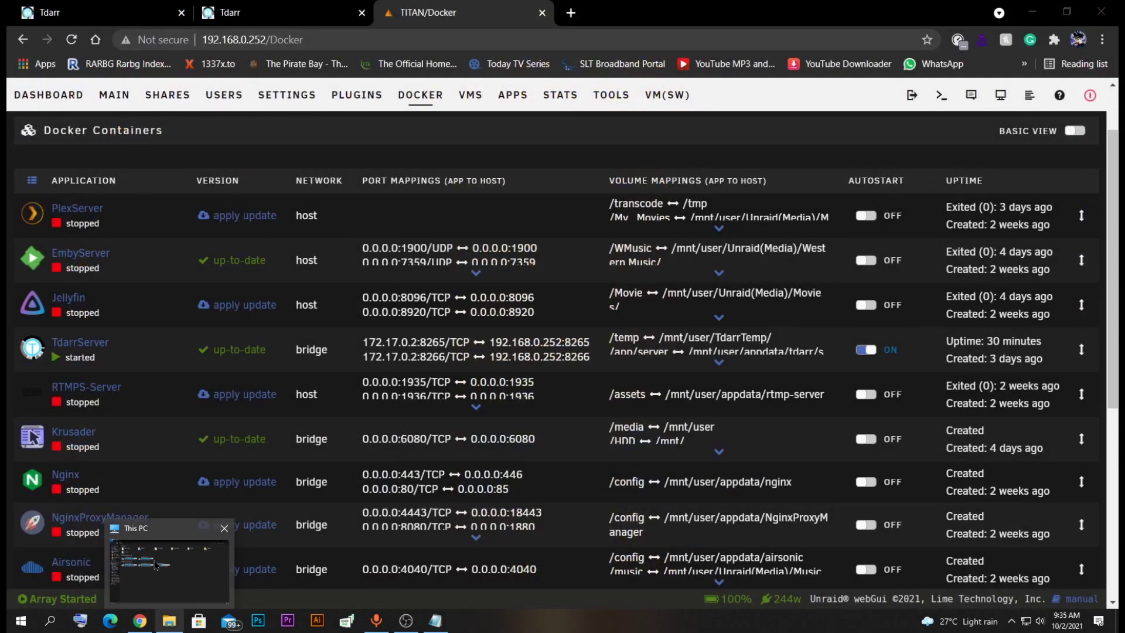
click(117, 565)
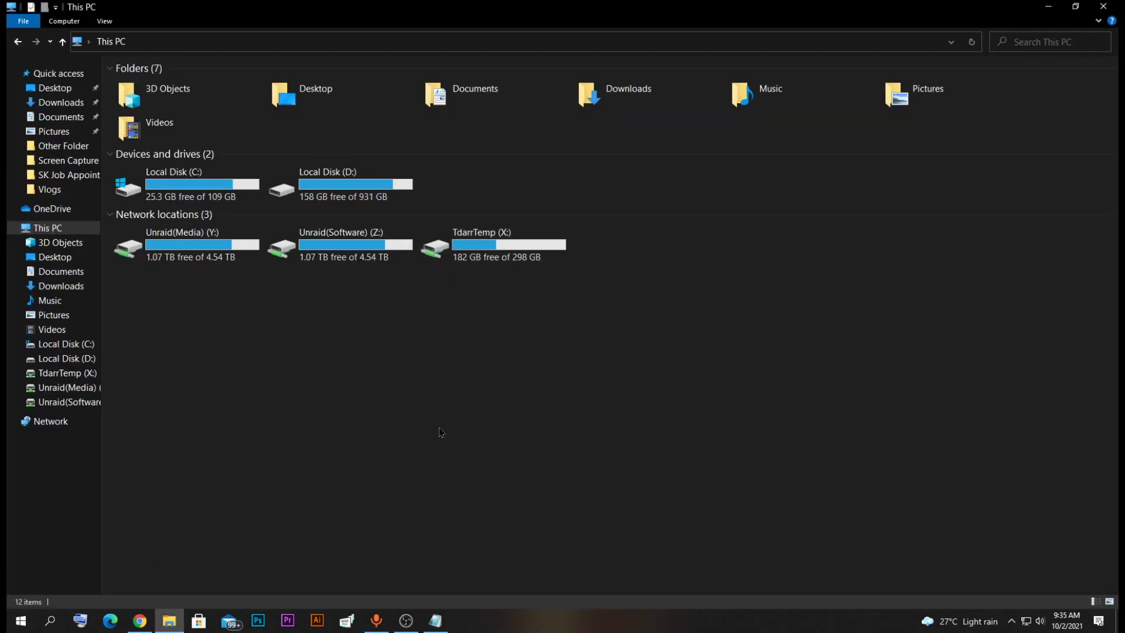
Step: Inspect the contents of the mapped TdarrTemp (X:) and Unraid(Media) (Y:) drives
right_click(439, 383)
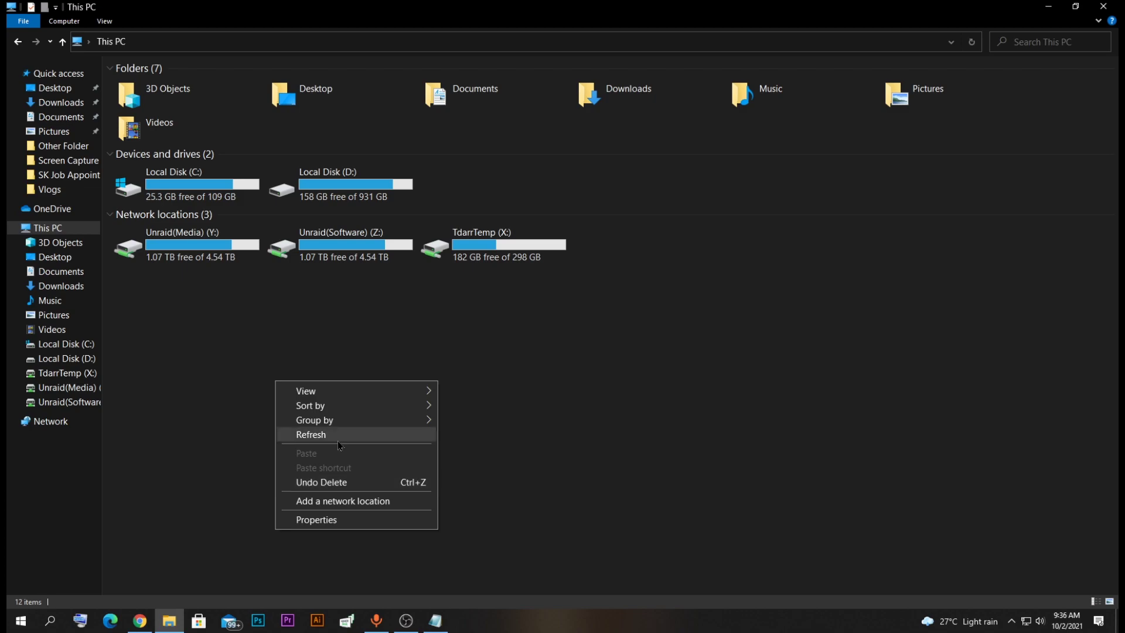
click(514, 310)
double_click(486, 265)
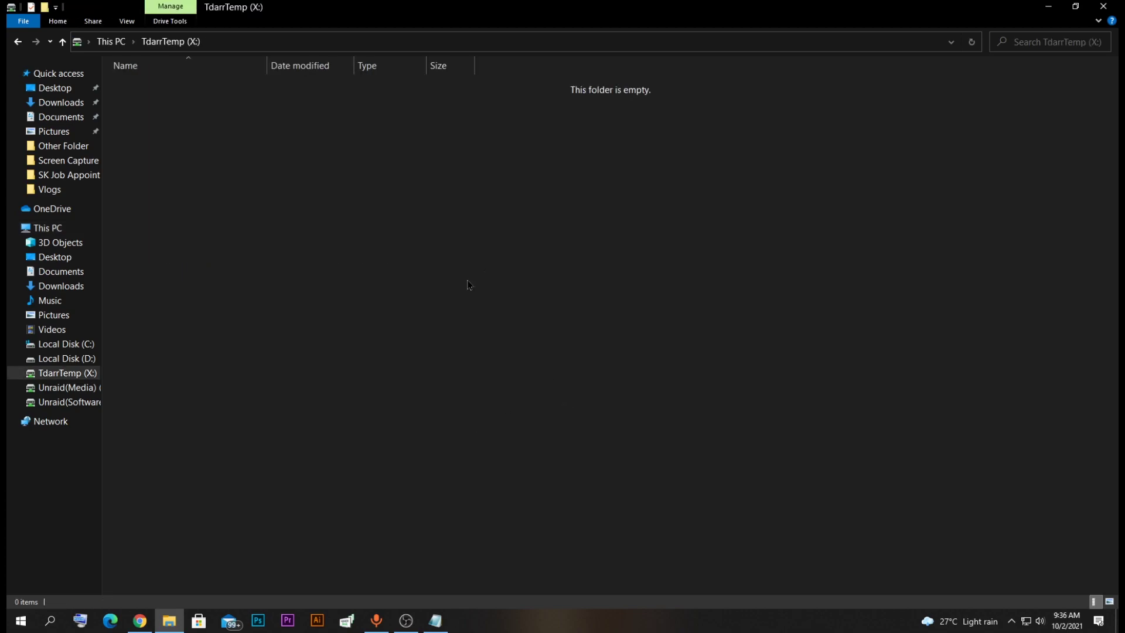
click(17, 43)
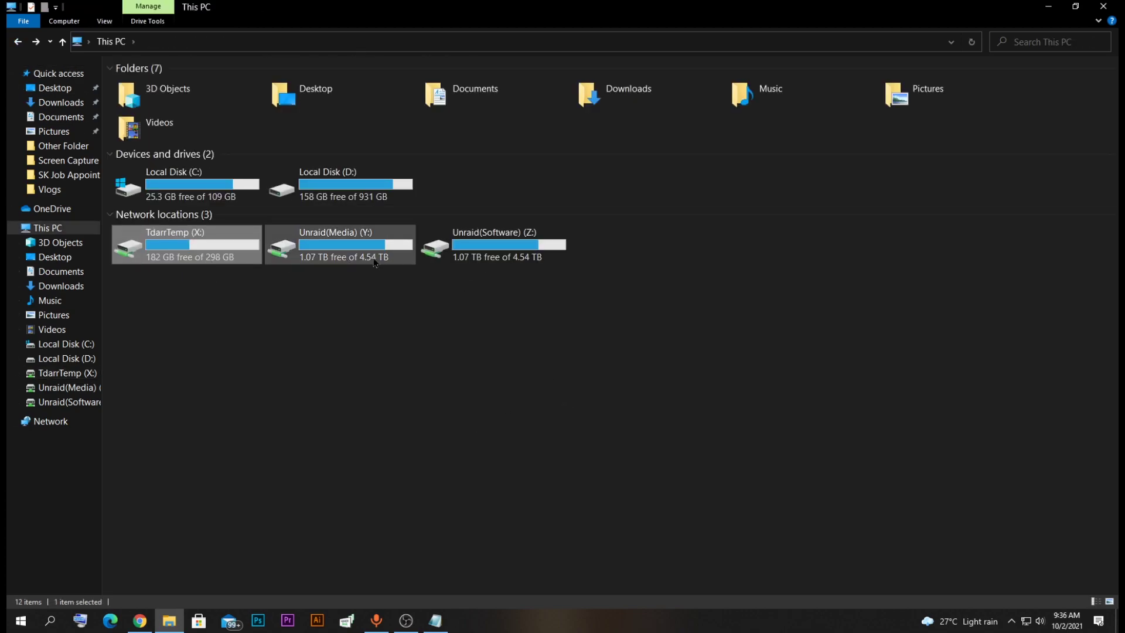
double_click(375, 263)
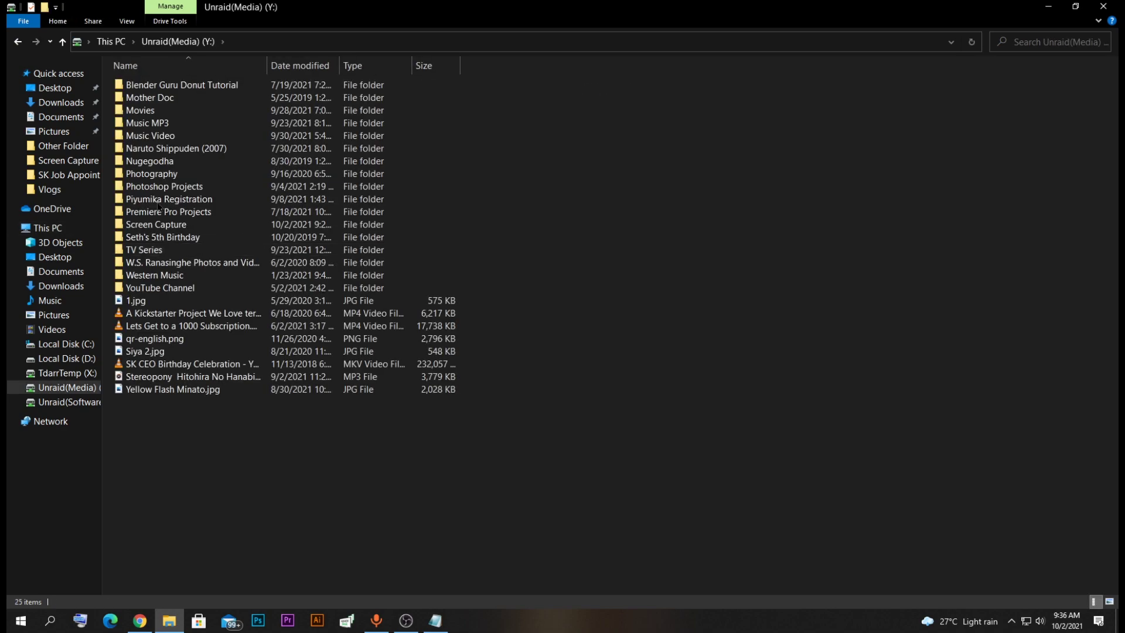
click(17, 42)
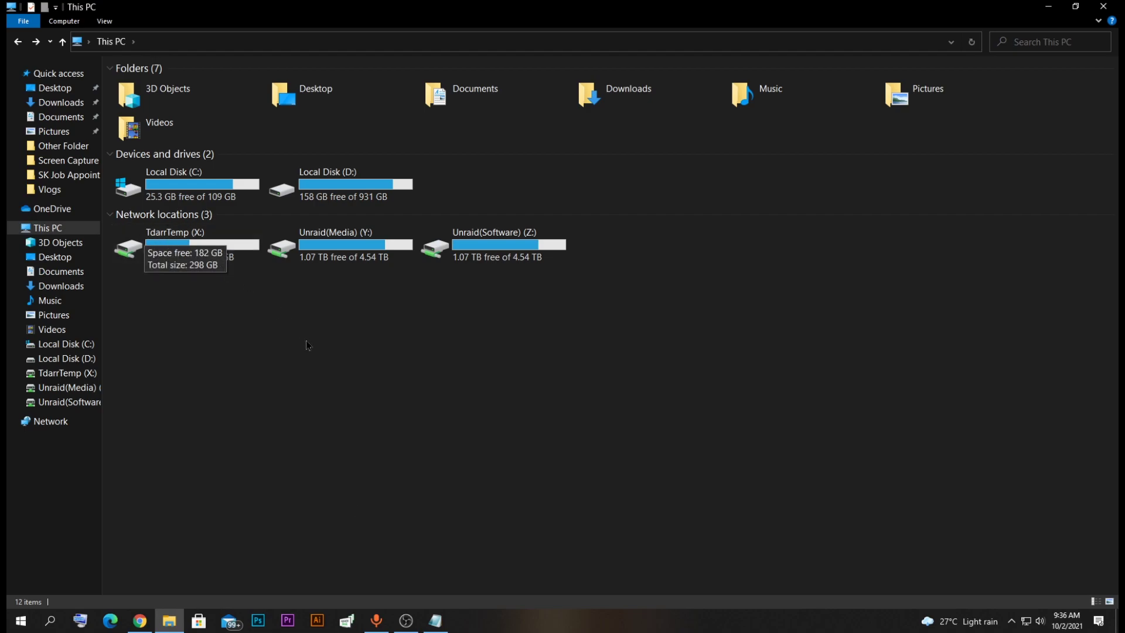
Step: Set the path translators' node values from the mapped drives: "Y:/" for /mnt/media and "X:/" for /temp
click(436, 621)
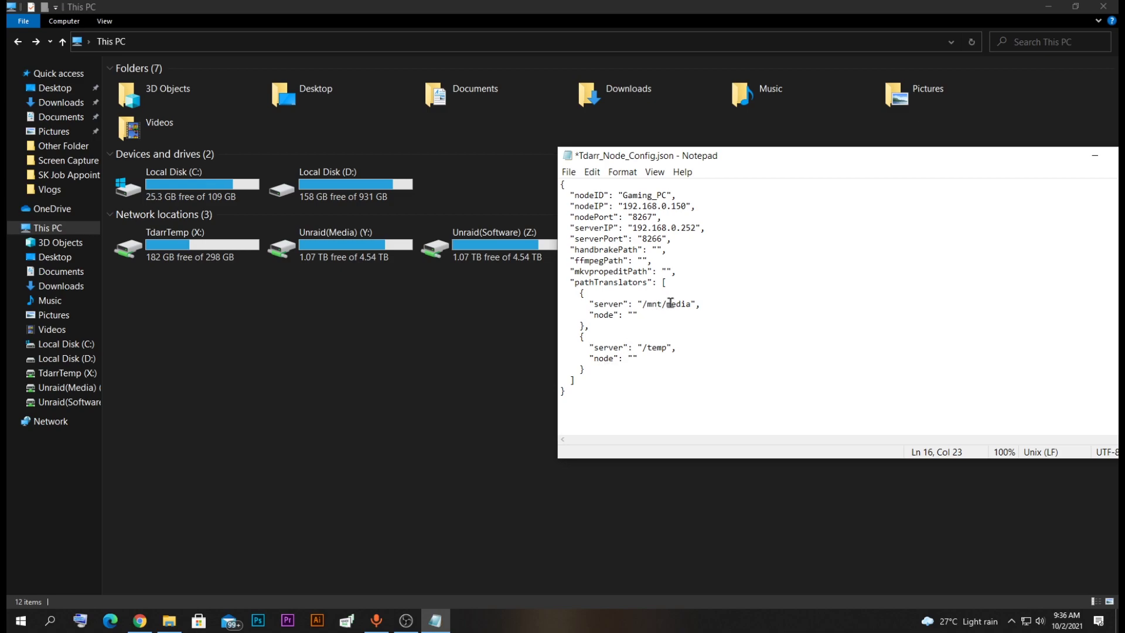
double_click(199, 263)
click(210, 46)
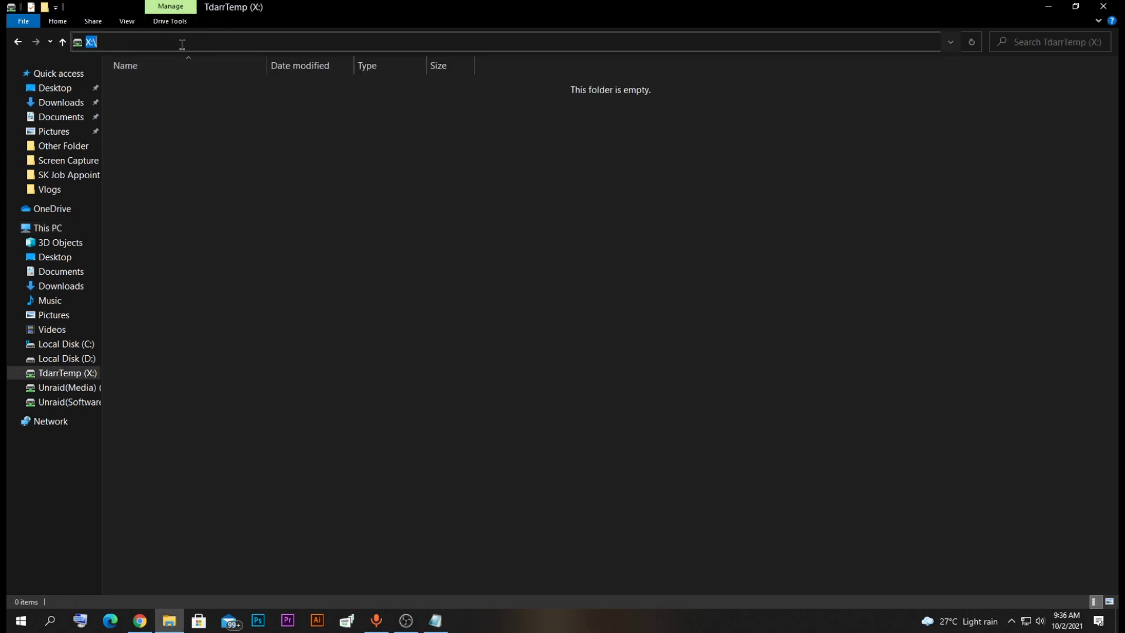
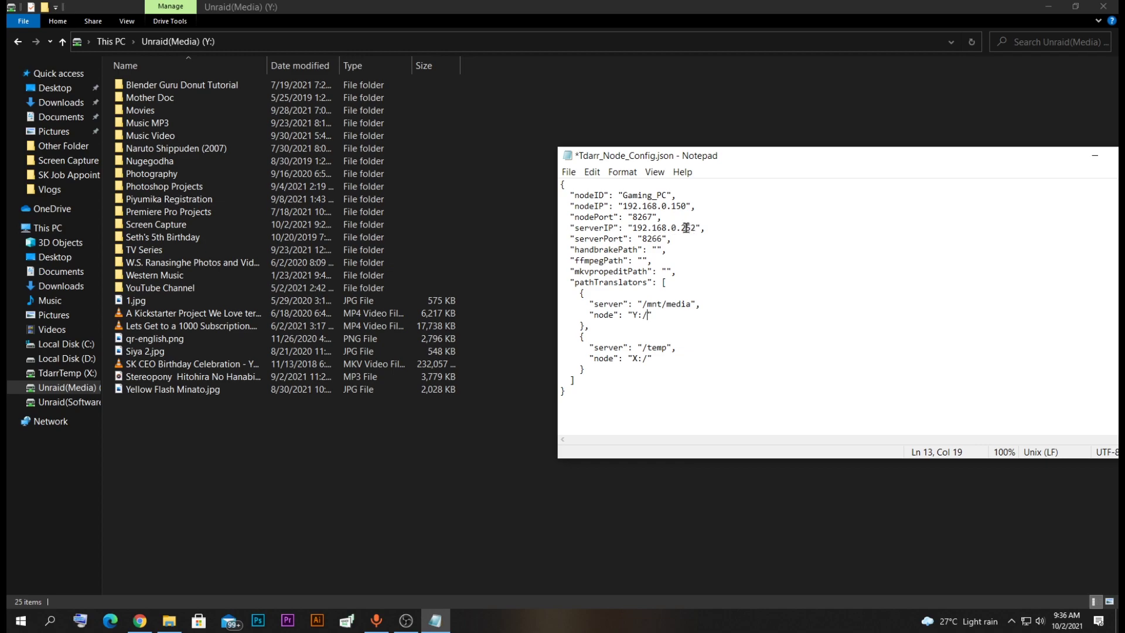
Step: Check the node configuration's server IP, server port and translator paths against the TdarrServer container settings on Unraid
drag(693, 228, 642, 239)
click(663, 239)
click(139, 620)
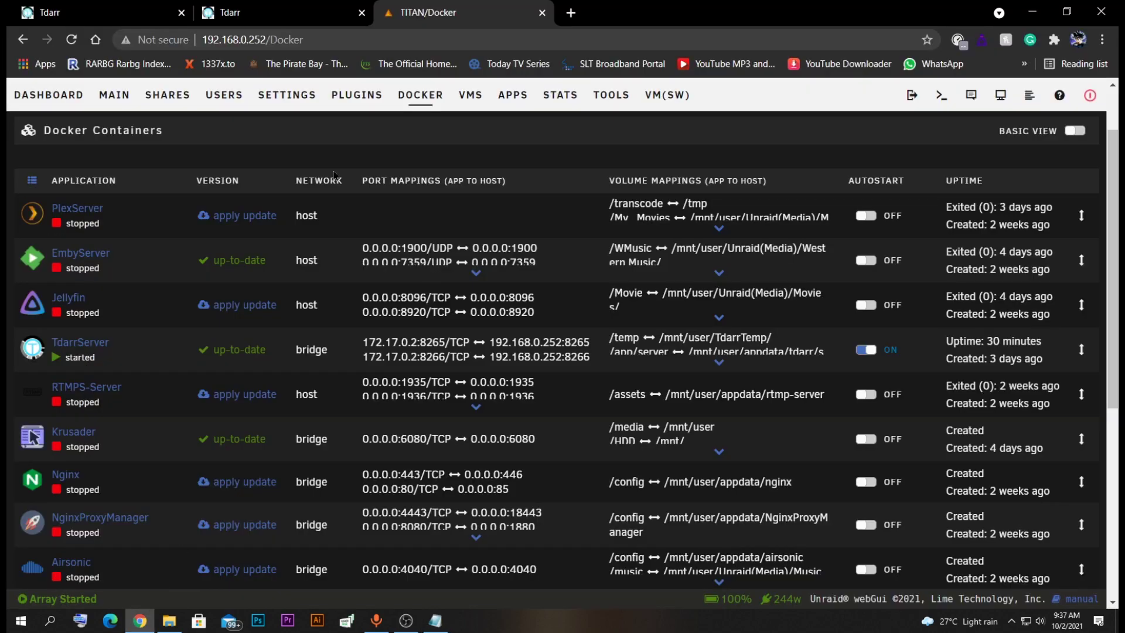
click(32, 349)
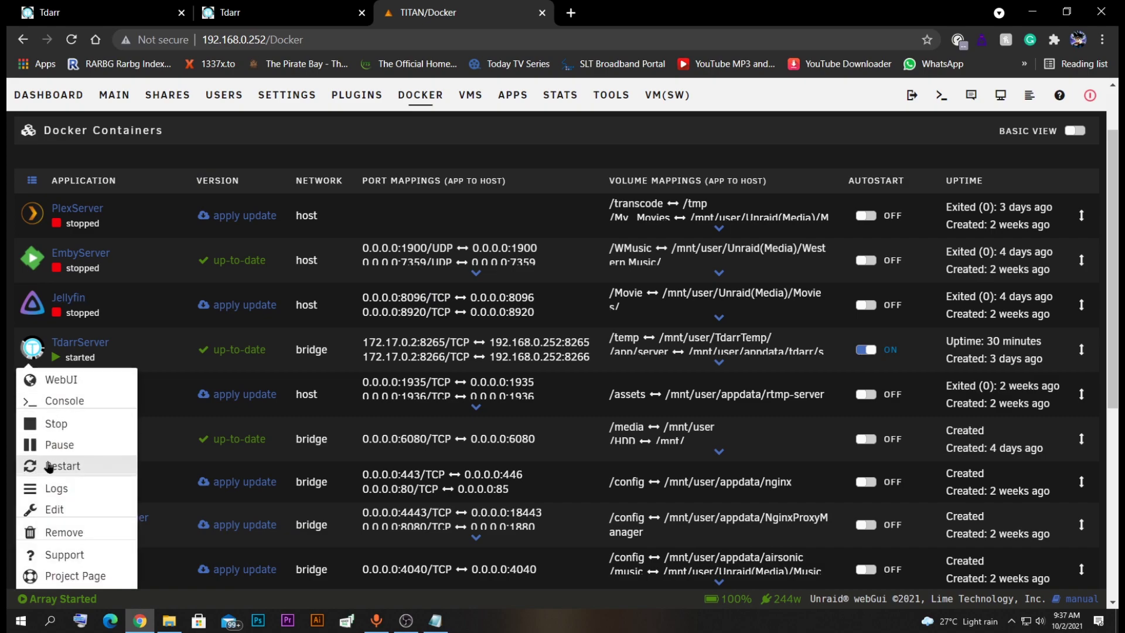
click(54, 506)
scroll(396, 374, down, 12)
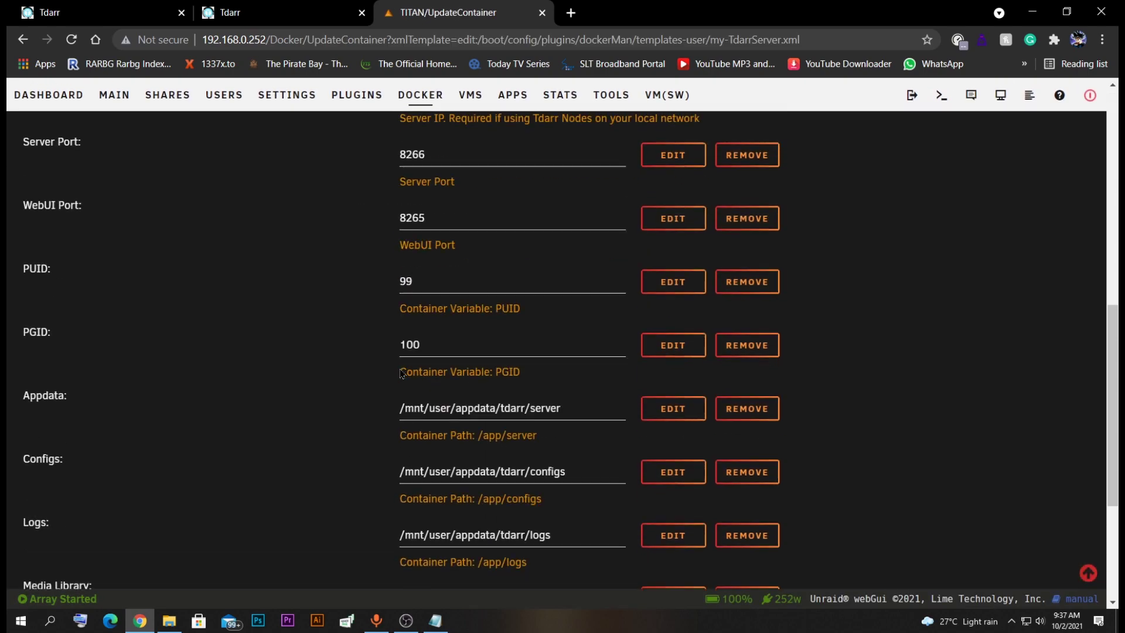
scroll(396, 374, down, 2)
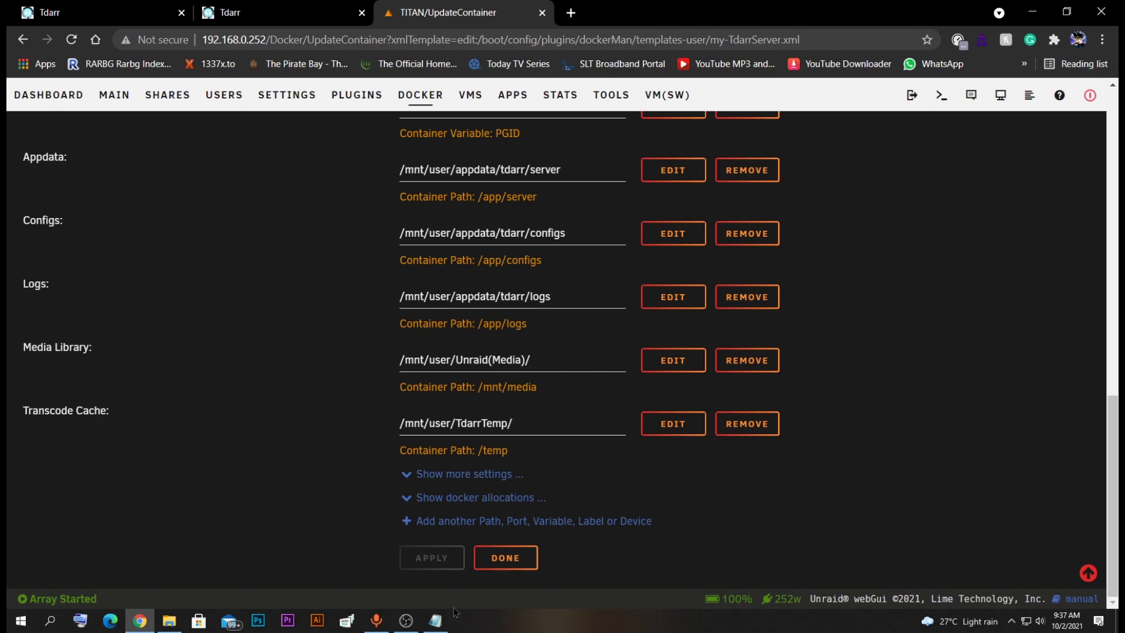
click(435, 621)
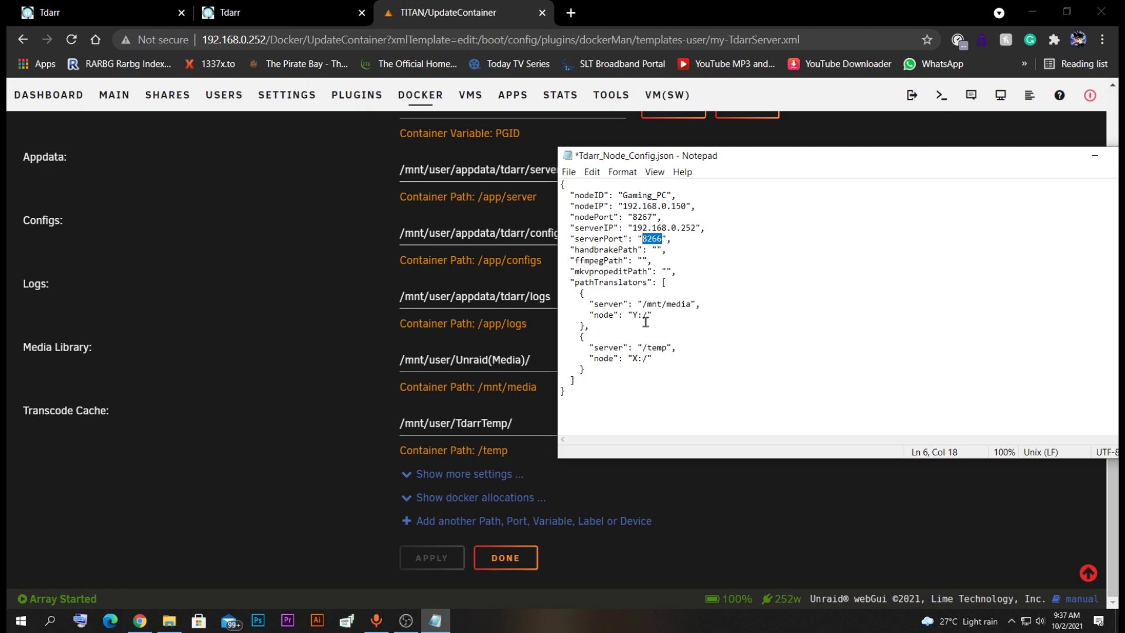
Step: Compare the mapped X: and Y: drives with the node paths in Tdarr_Node_Config.json, bringing the whole Notepad window into view
click(170, 621)
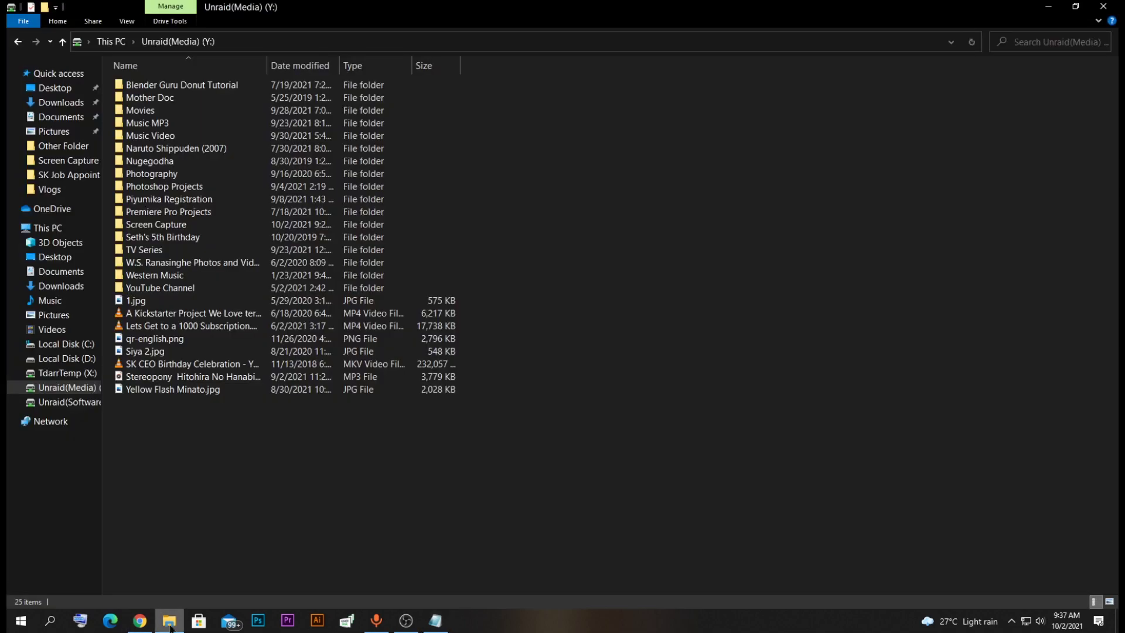
click(48, 228)
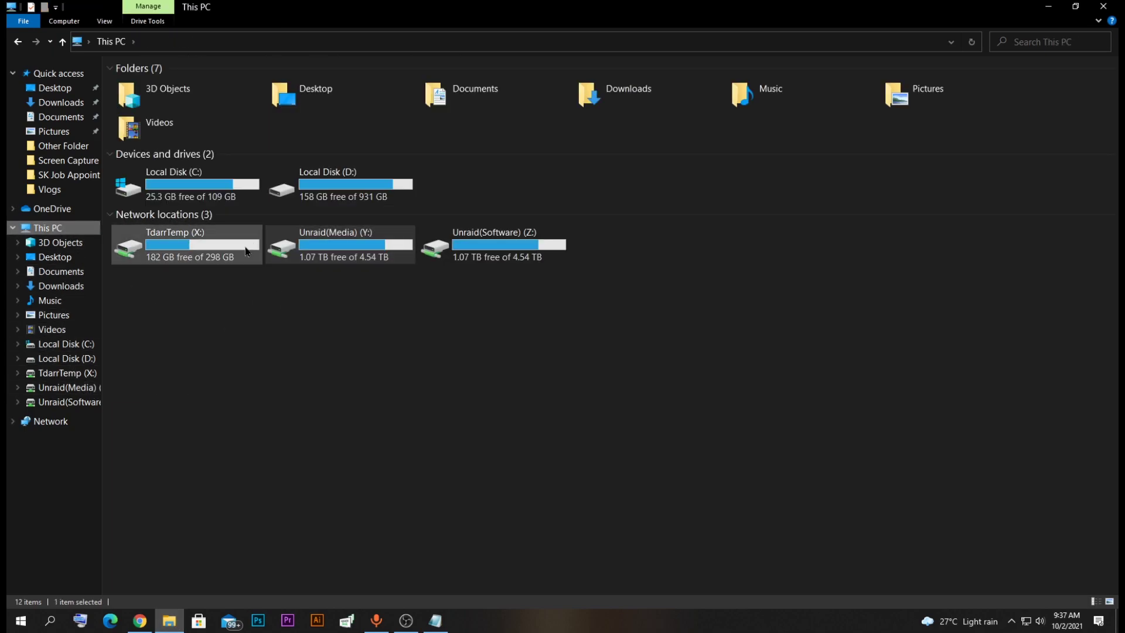
click(336, 306)
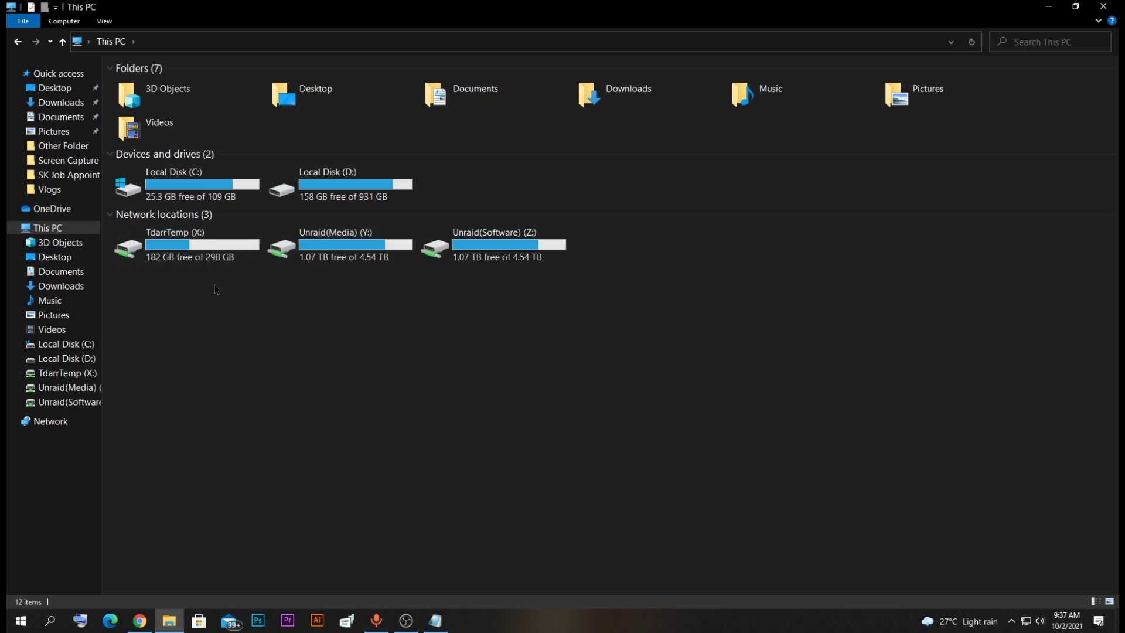
click(435, 620)
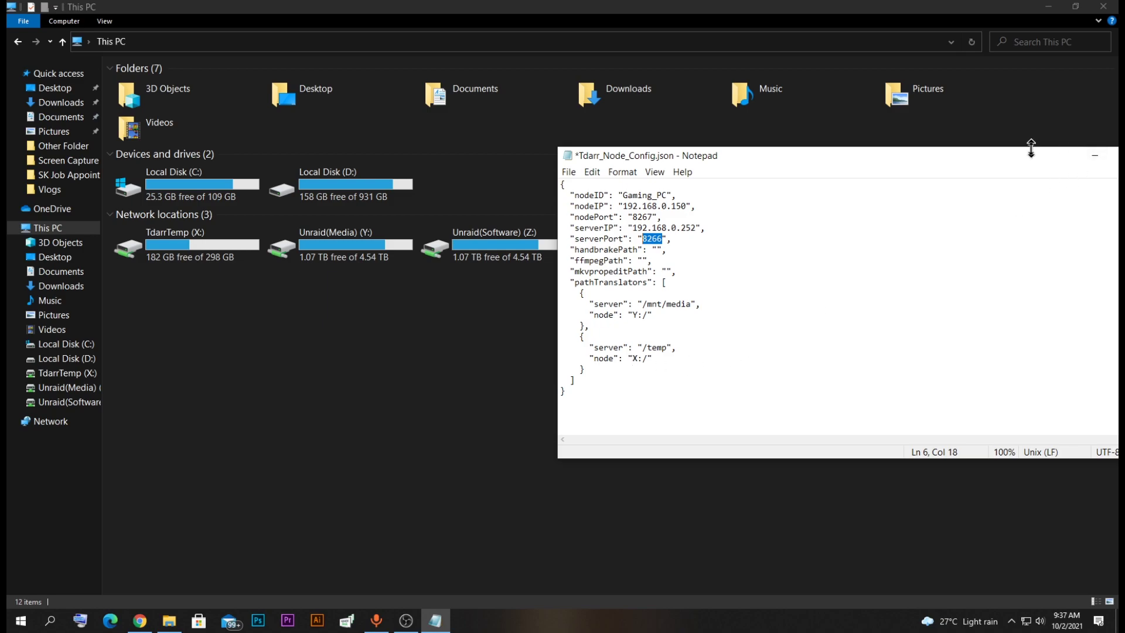
drag(1017, 157, 949, 155)
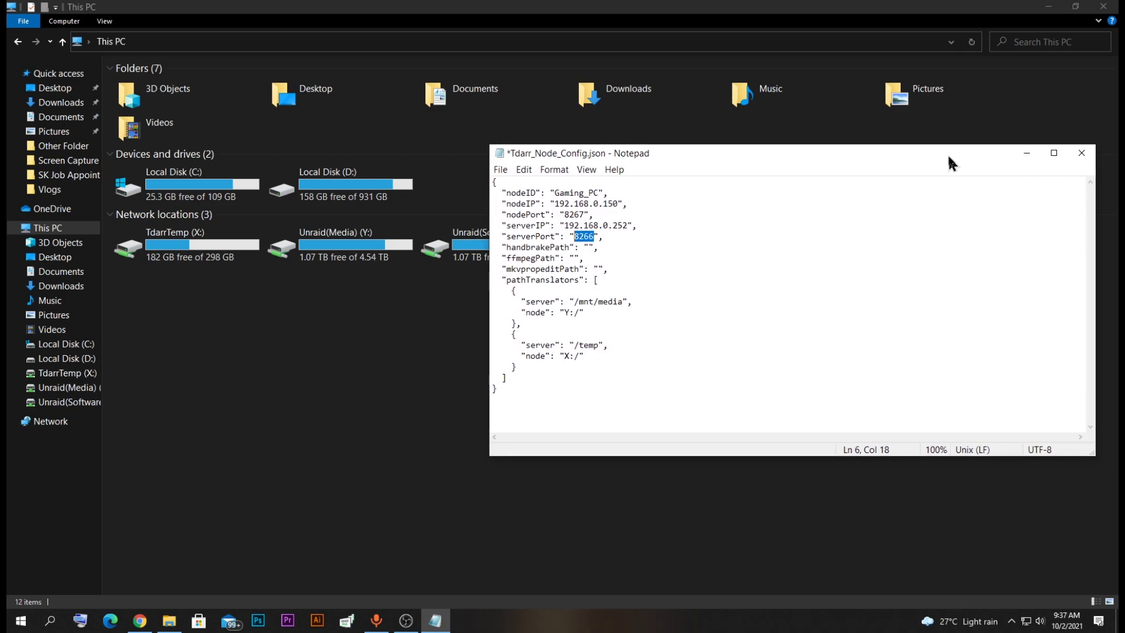
Step: Save Tdarr_Node_Config.json and close it
click(500, 170)
click(523, 223)
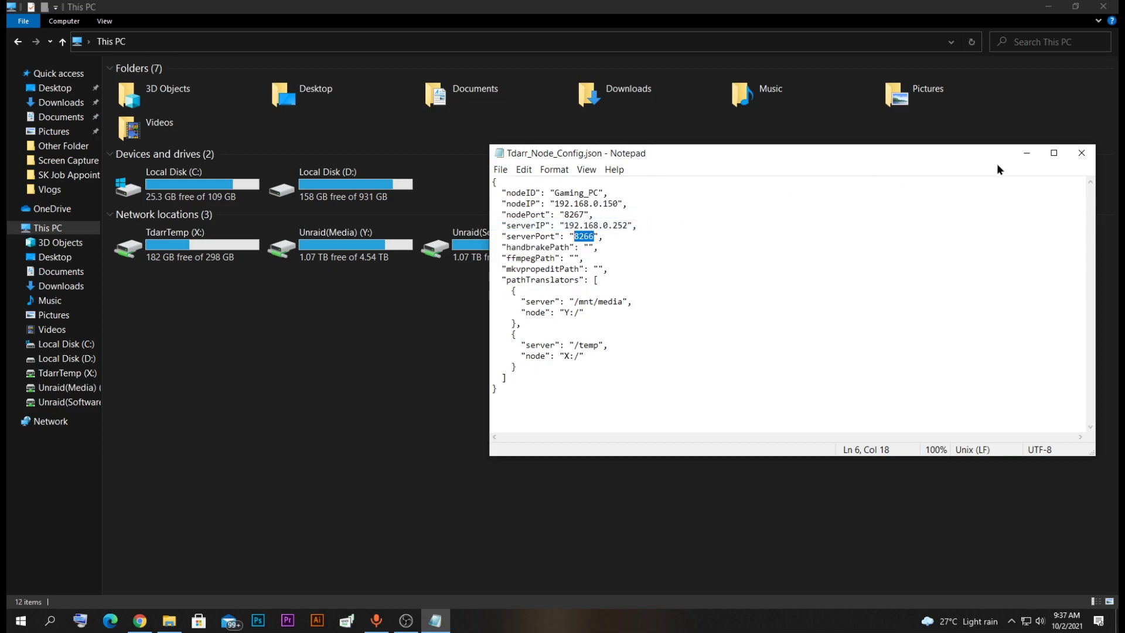
click(1082, 153)
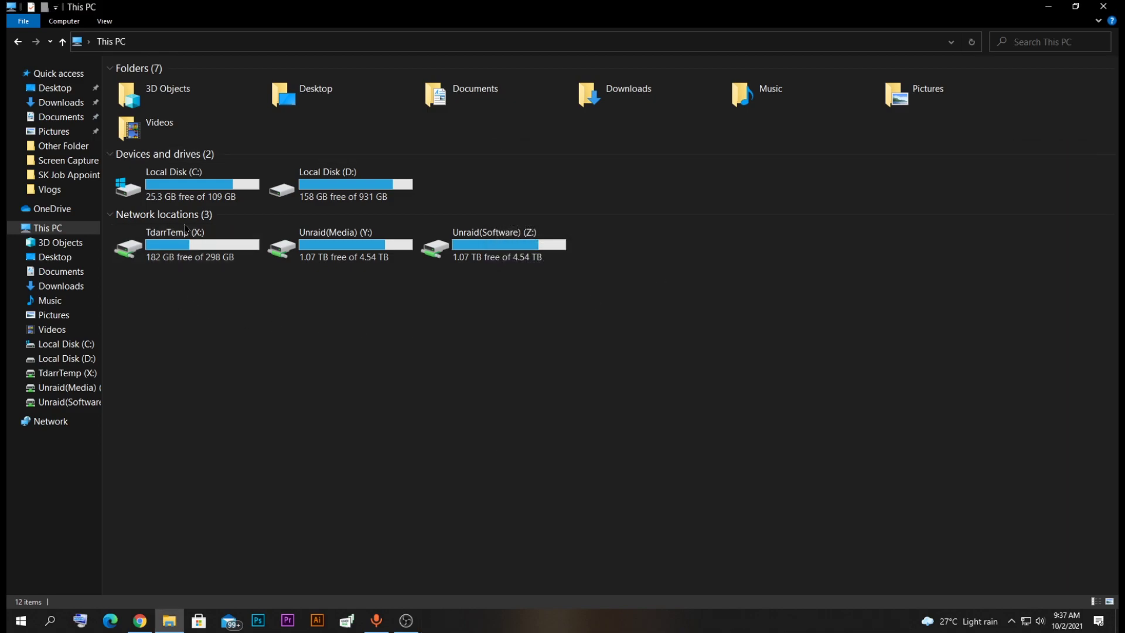
Step: Run Tdarr_Node.exe from C:\Tdarr_Encoder\Tdarr_Node and move its console window clear of the folder's file list
double_click(182, 193)
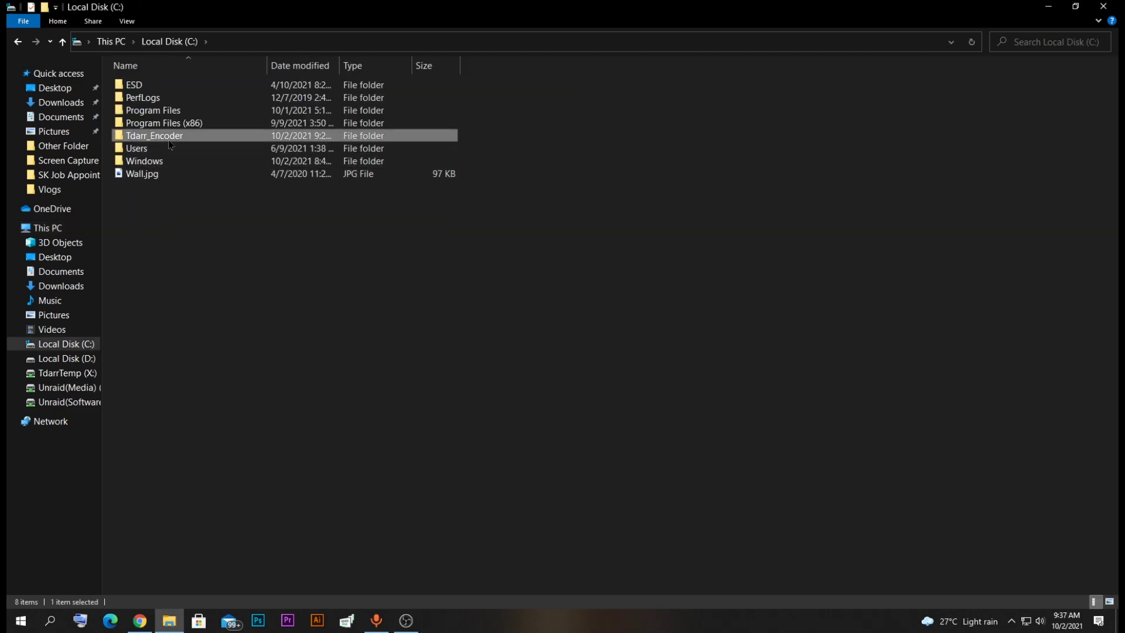
double_click(169, 141)
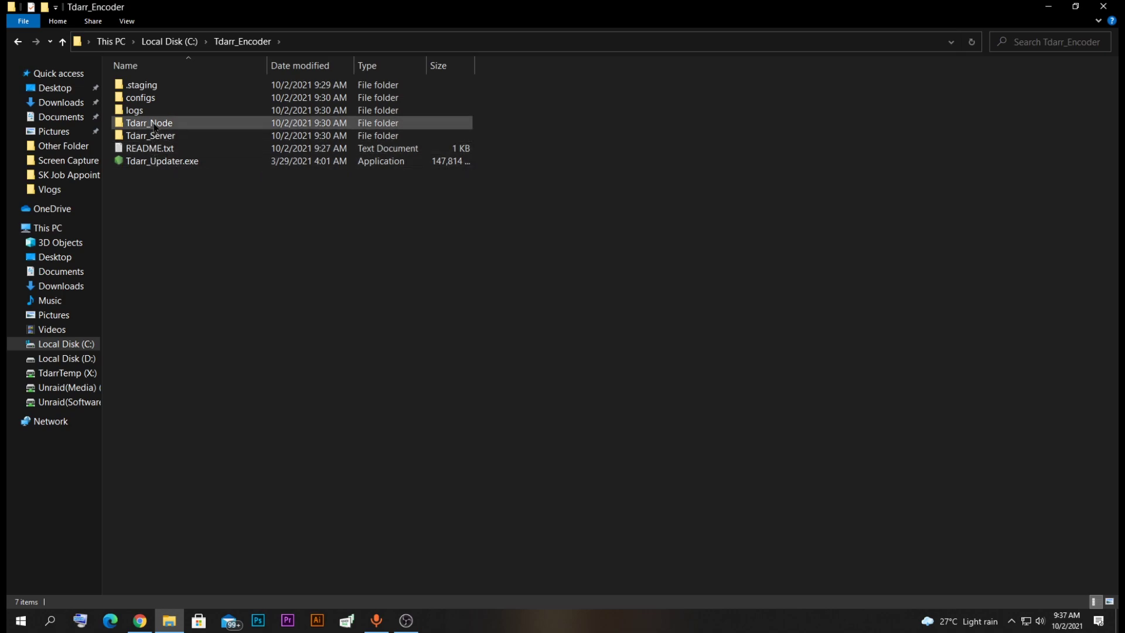
double_click(154, 124)
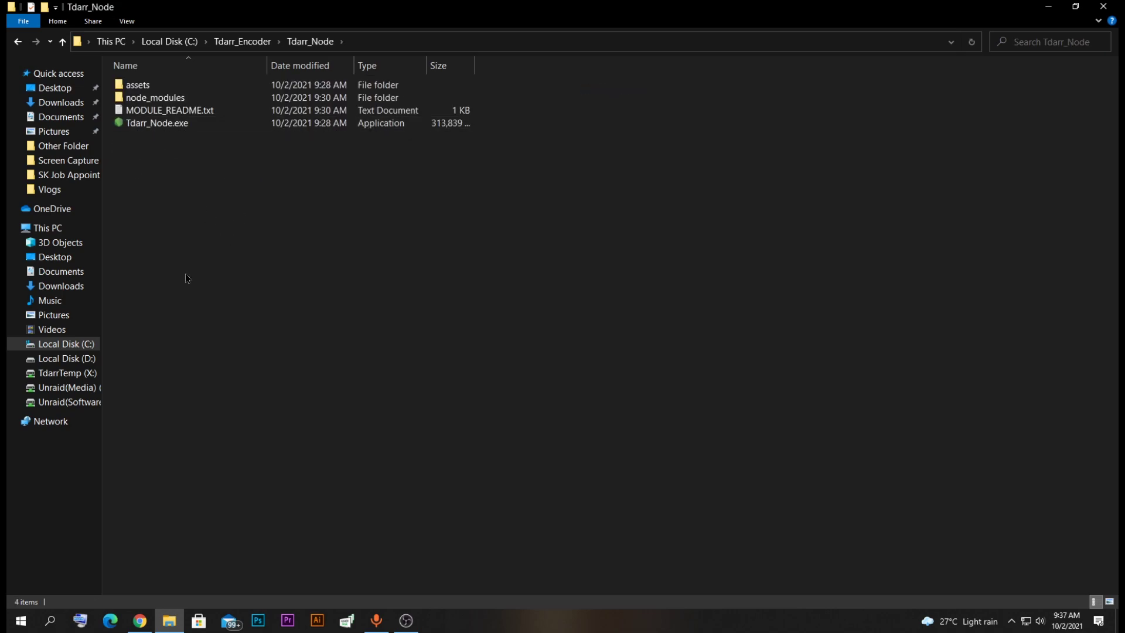
click(134, 126)
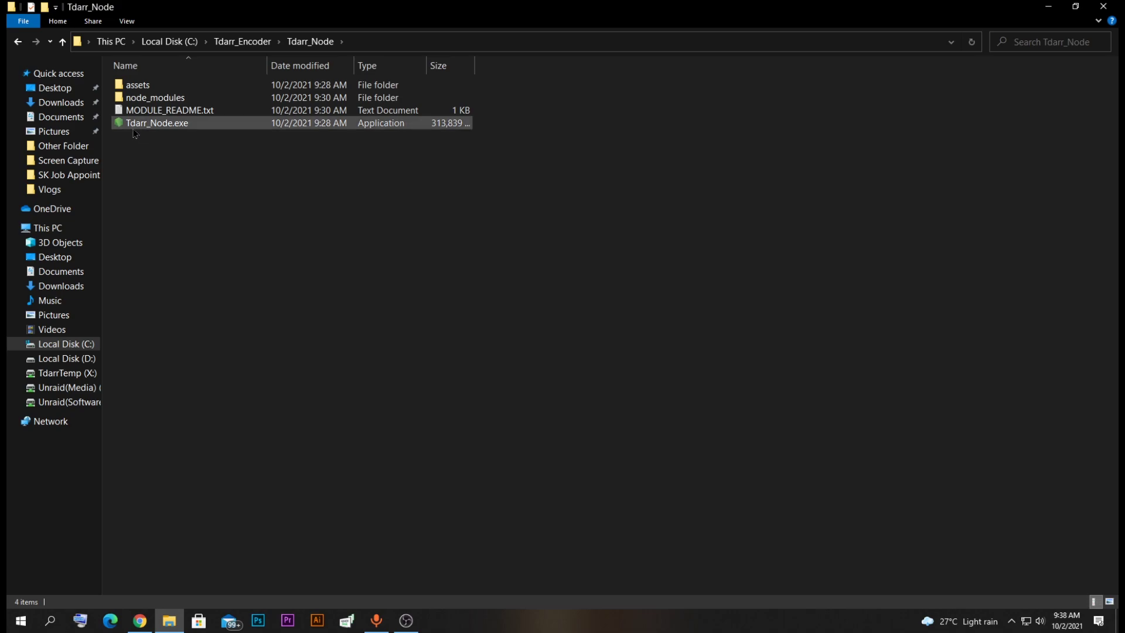
mouse_move(141, 133)
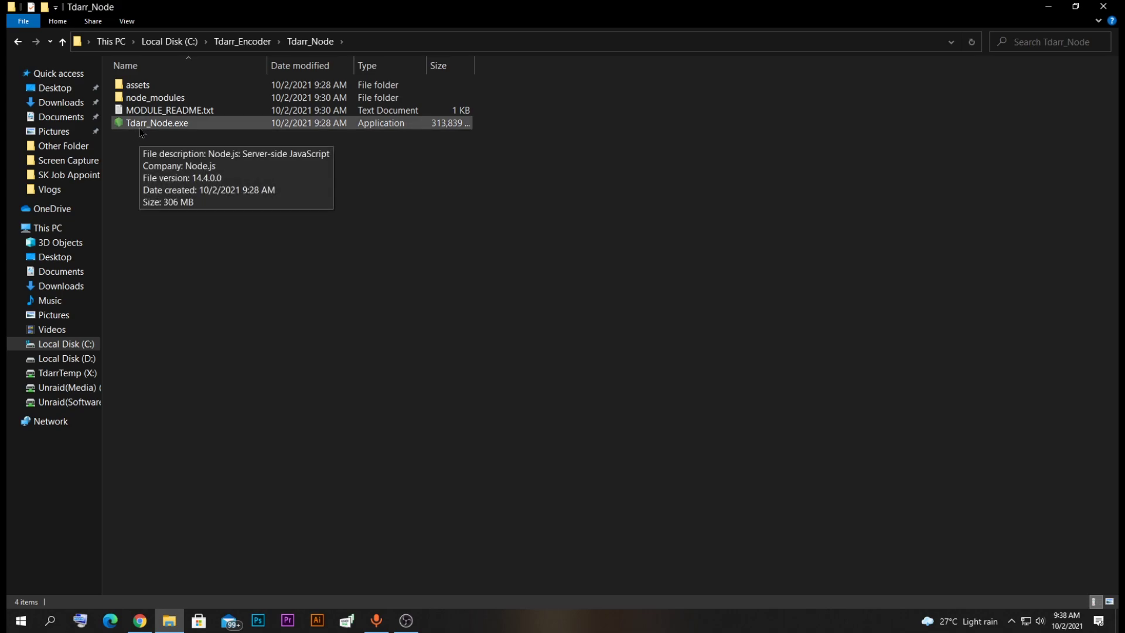
click(140, 130)
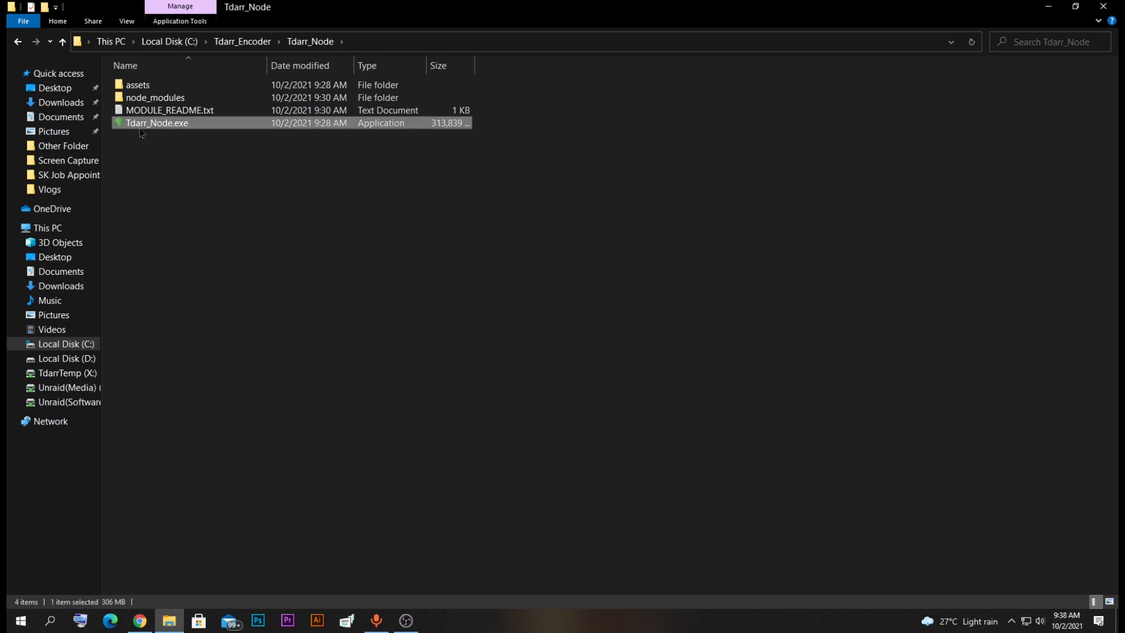
key(Return)
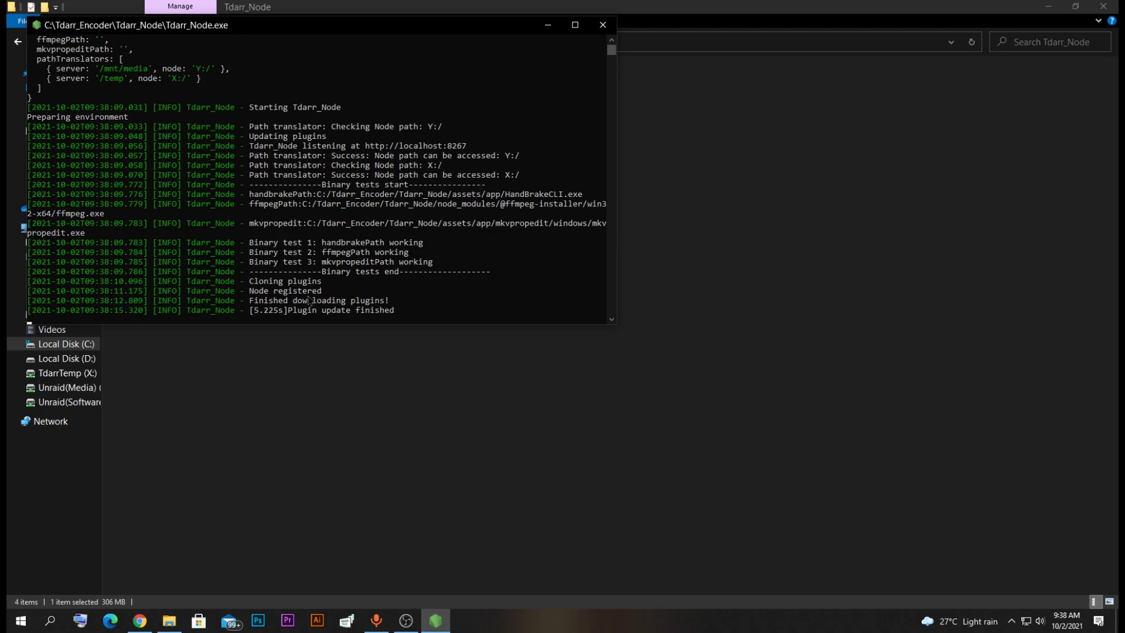
drag(318, 33, 593, 179)
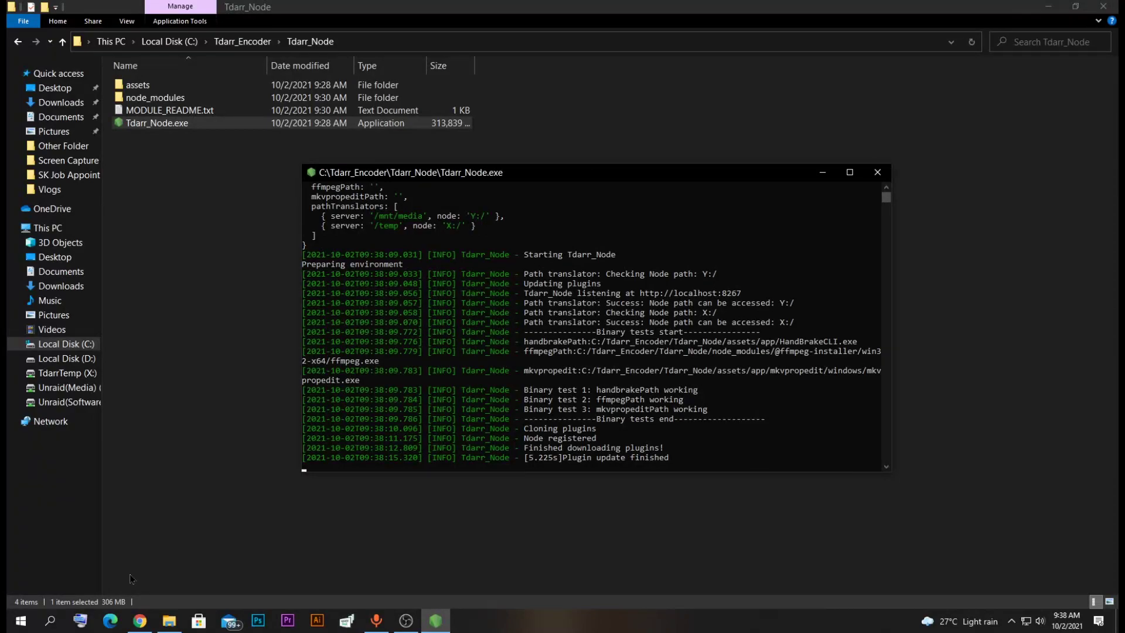
Step: Switch to Chrome and open the TdarrServer container's WebUI from Unraid's Docker containers page
click(139, 621)
scroll(252, 308, up, 10)
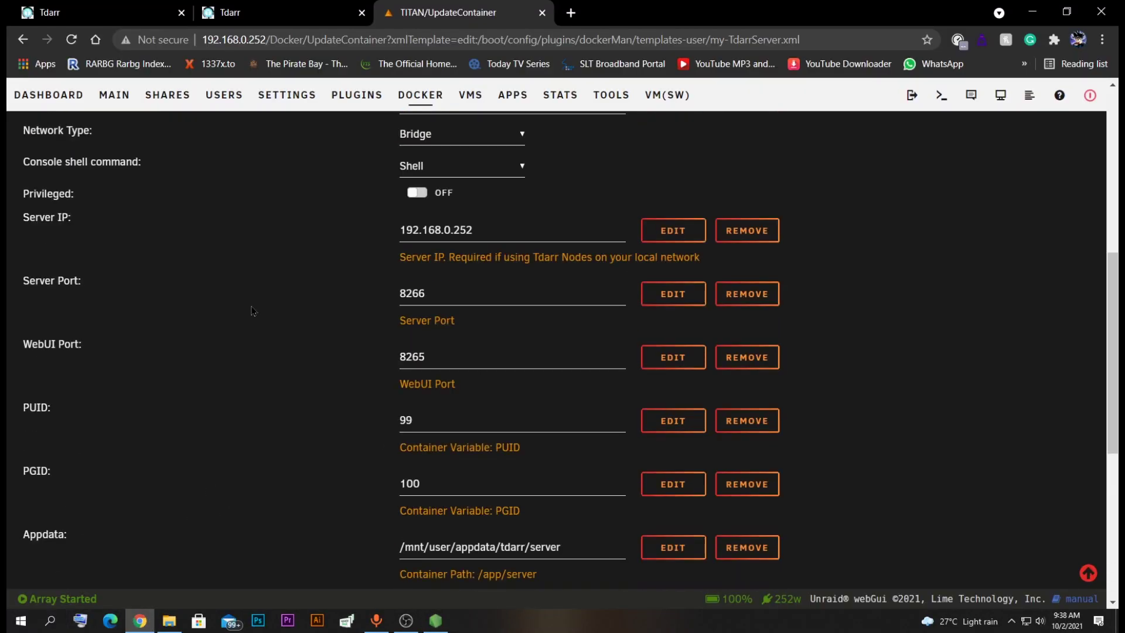
click(420, 121)
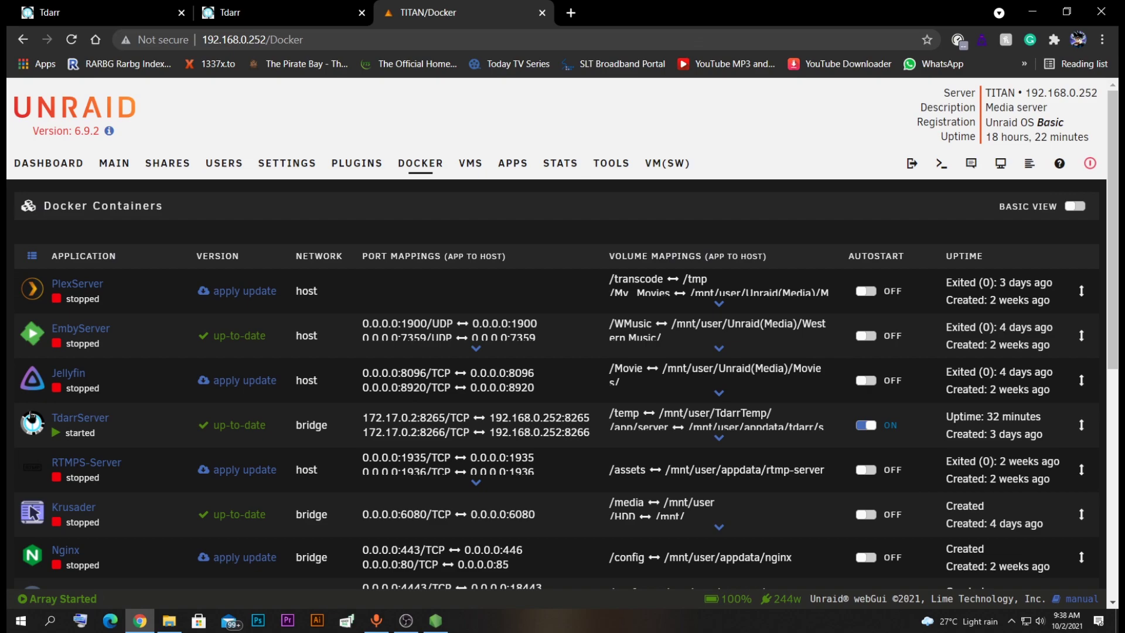
click(33, 423)
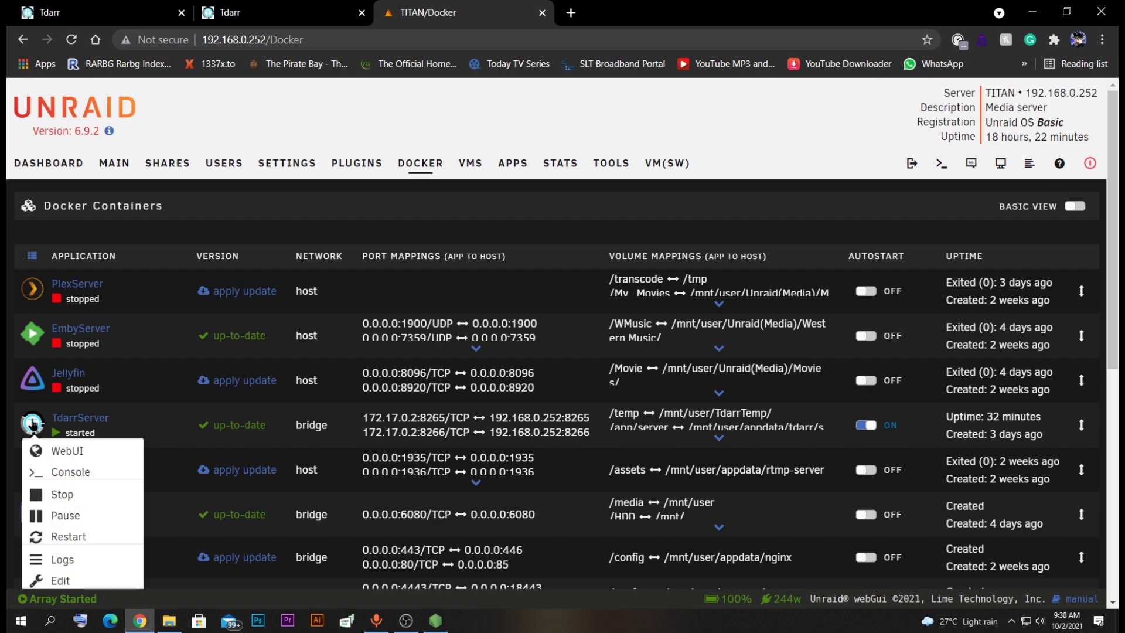
click(62, 455)
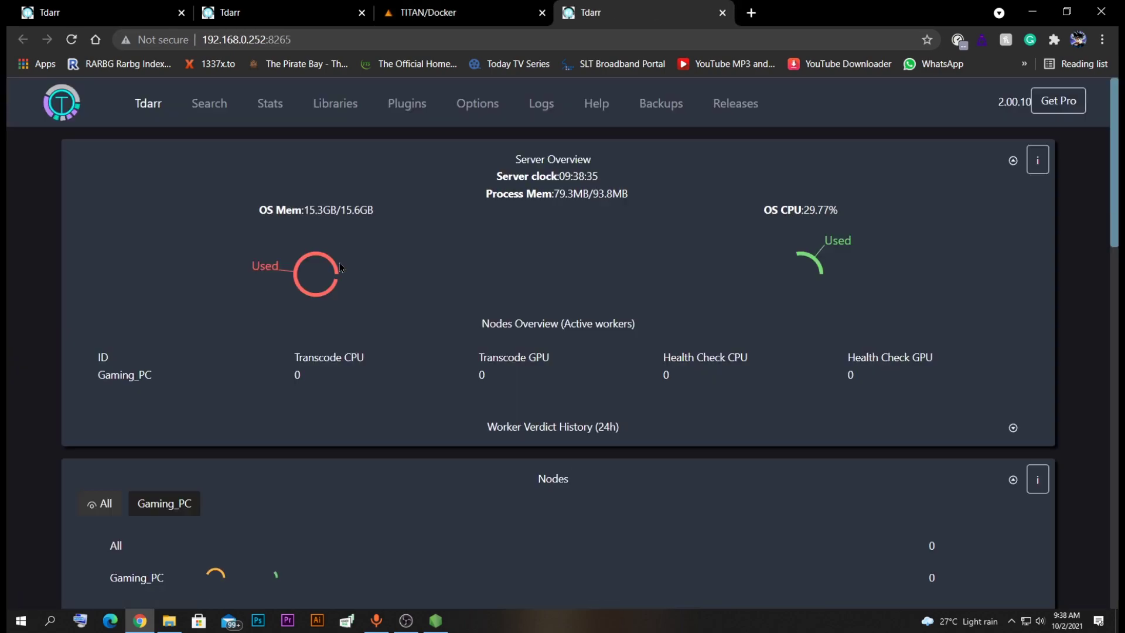
Step: Select the Gaming_PC node on the Tdarr dashboard and set its transcode GPU workers to 1
scroll(310, 332, down, 1)
scroll(311, 332, down, 3)
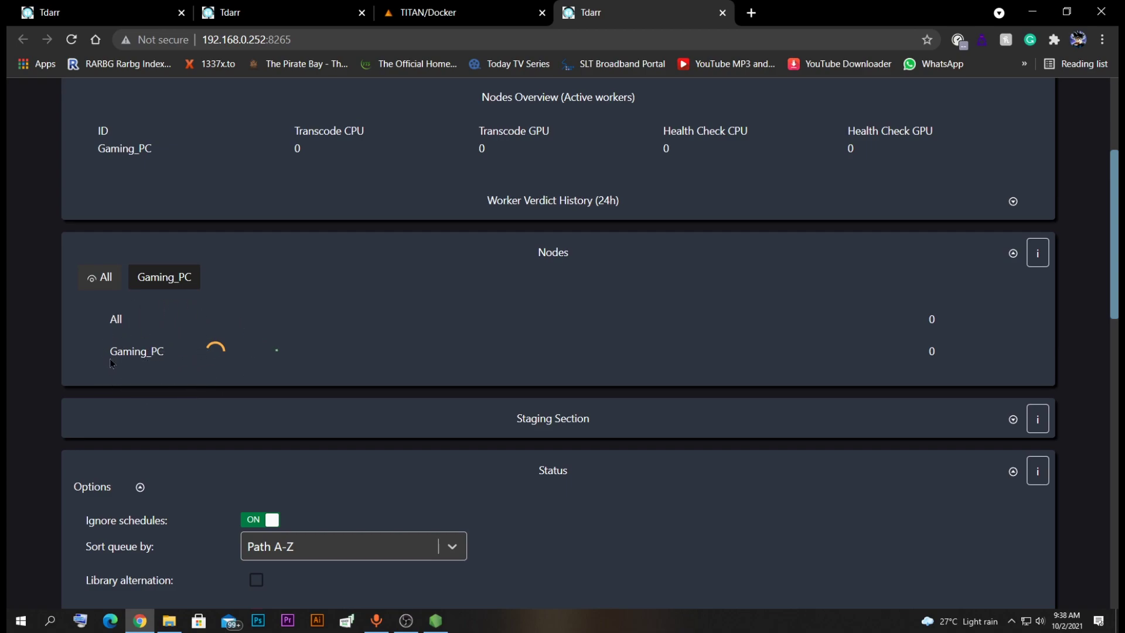
click(164, 283)
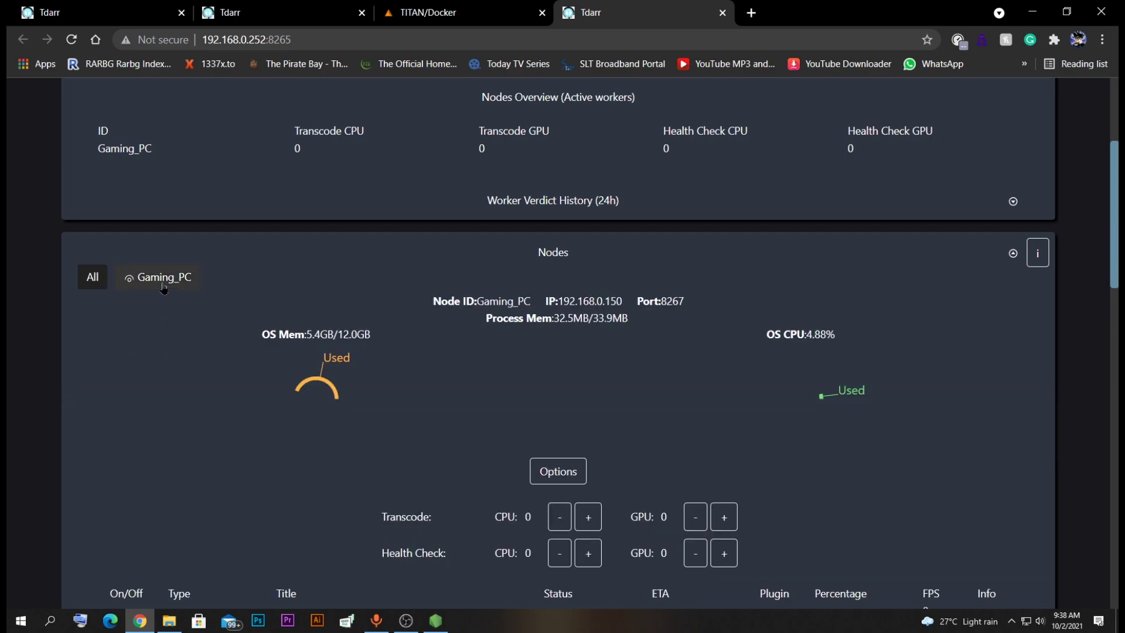
scroll(284, 301, down, 3)
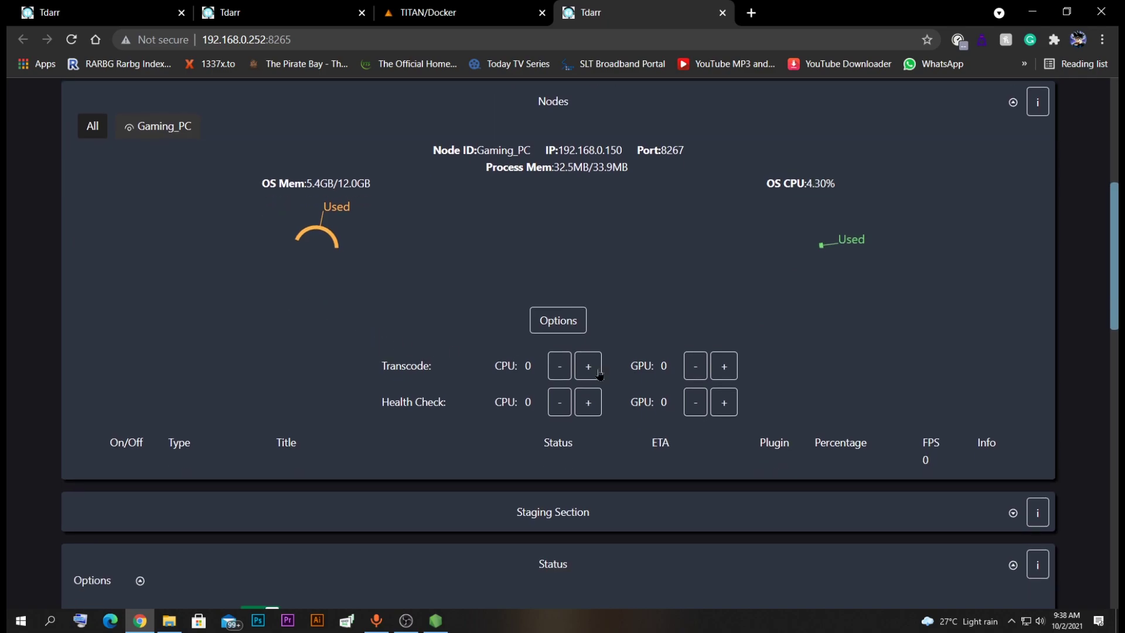
click(728, 371)
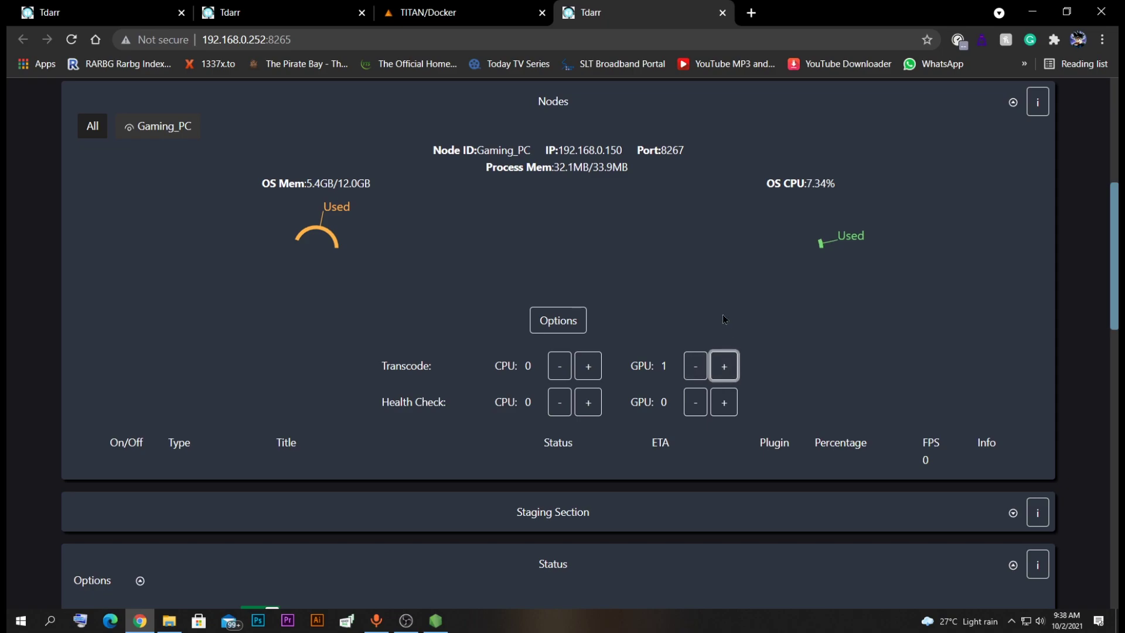
Step: Review the Gaming_PC node's options, including its node config, GPU hardware encoding type and CPU task setting
click(551, 329)
scroll(416, 372, down, 3)
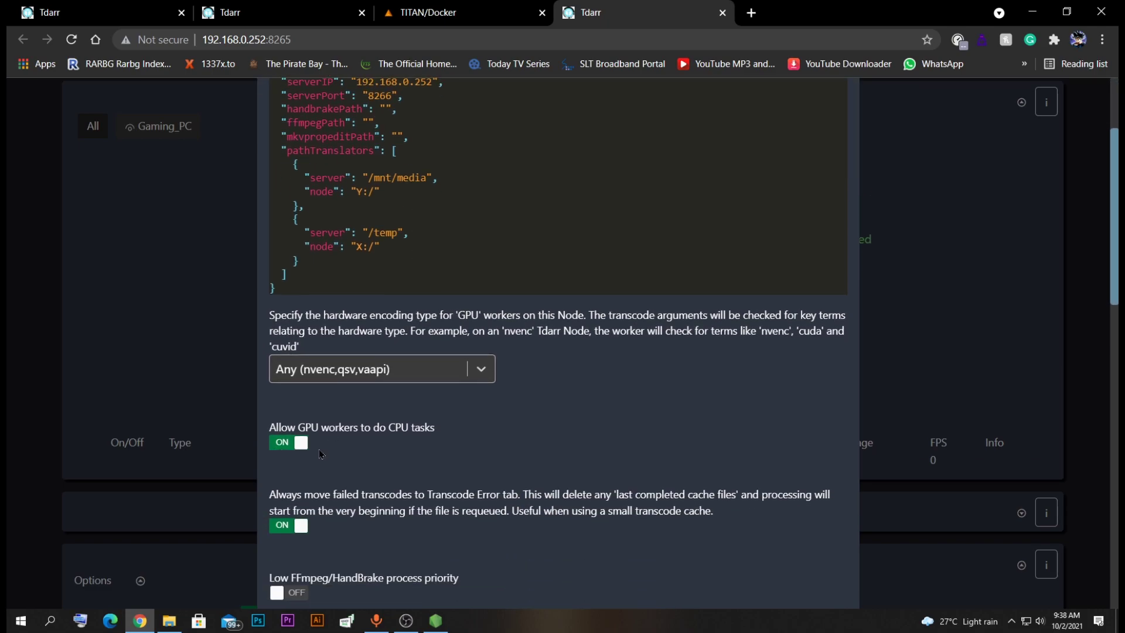
scroll(293, 455, up, 3)
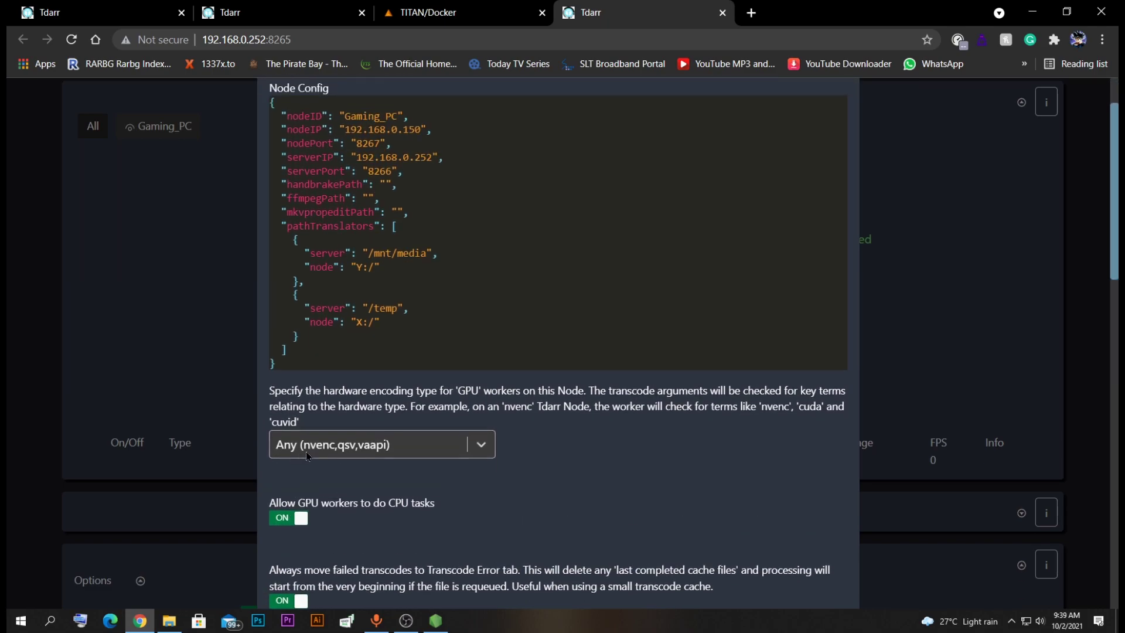
click(840, 123)
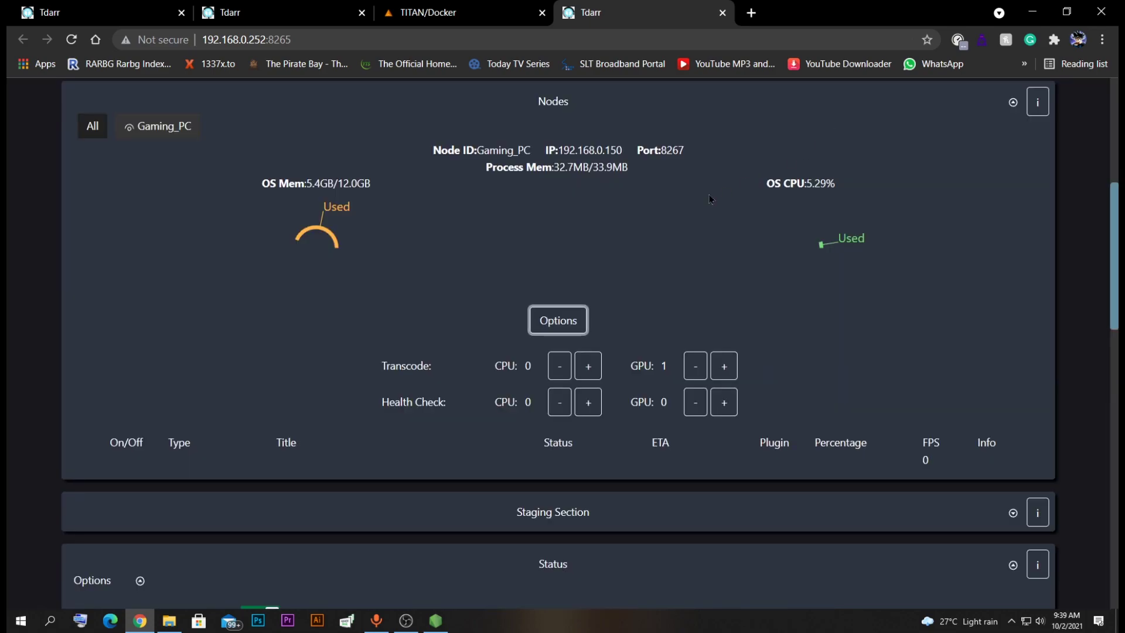
Step: Turn on Process Library for the TV Series library in its source settings
scroll(477, 297, down, 3)
scroll(304, 238, up, 8)
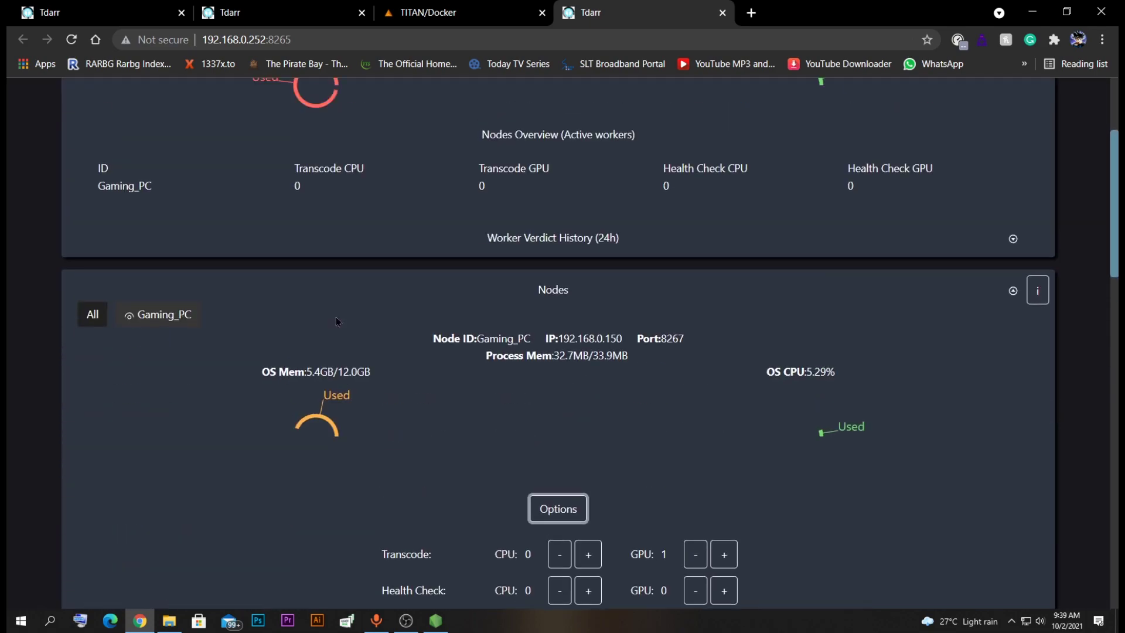
click(335, 103)
scroll(190, 234, down, 3)
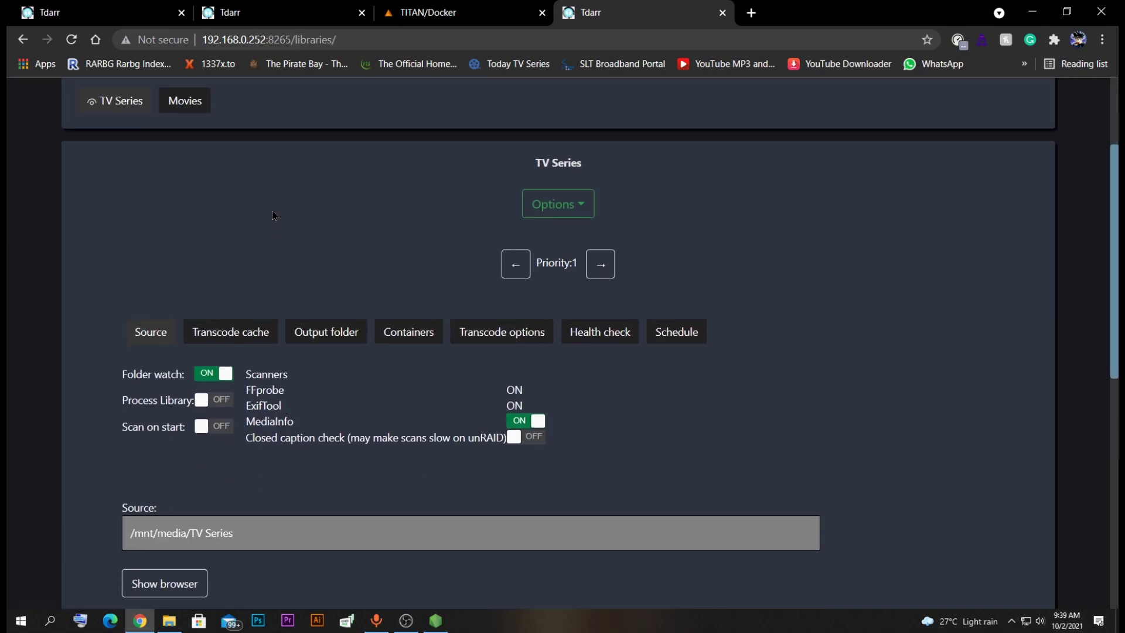
scroll(181, 243, up, 1)
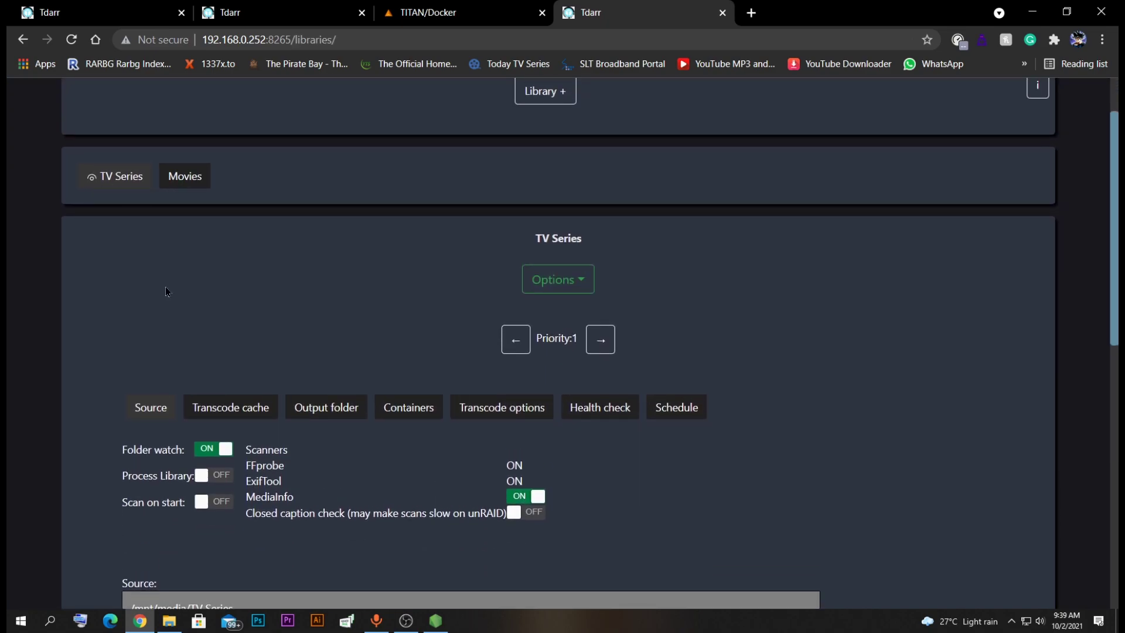
click(214, 480)
scroll(153, 142, up, 2)
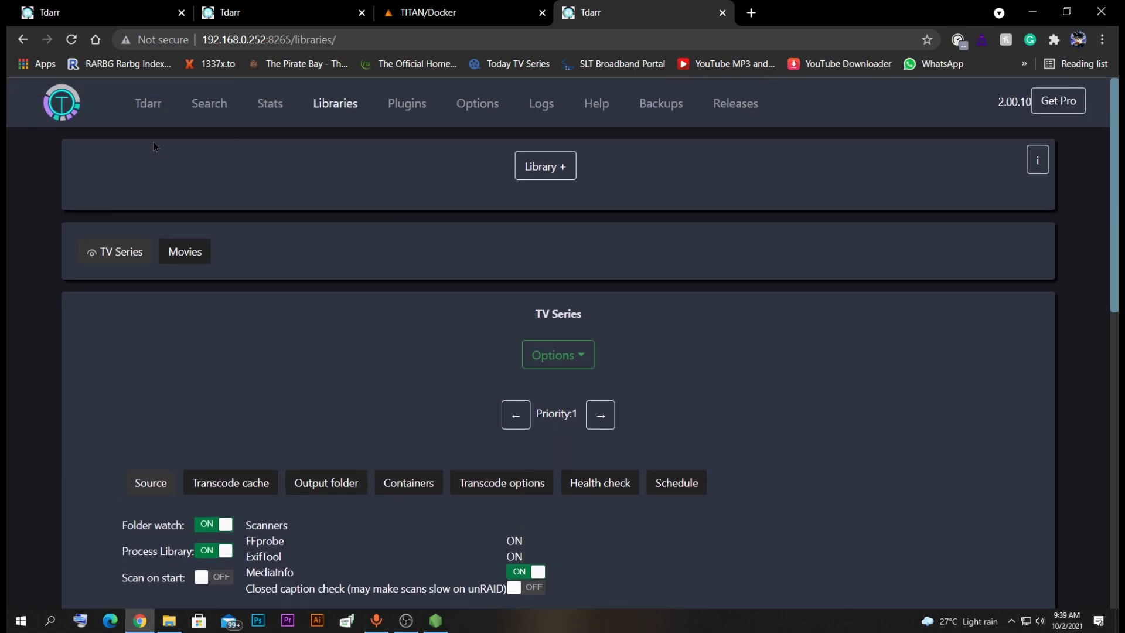
Step: Return to the Tdarr dashboard and check the Gaming_PC node for an active transcode job
click(150, 109)
scroll(227, 199, down, 2)
scroll(227, 199, down, 8)
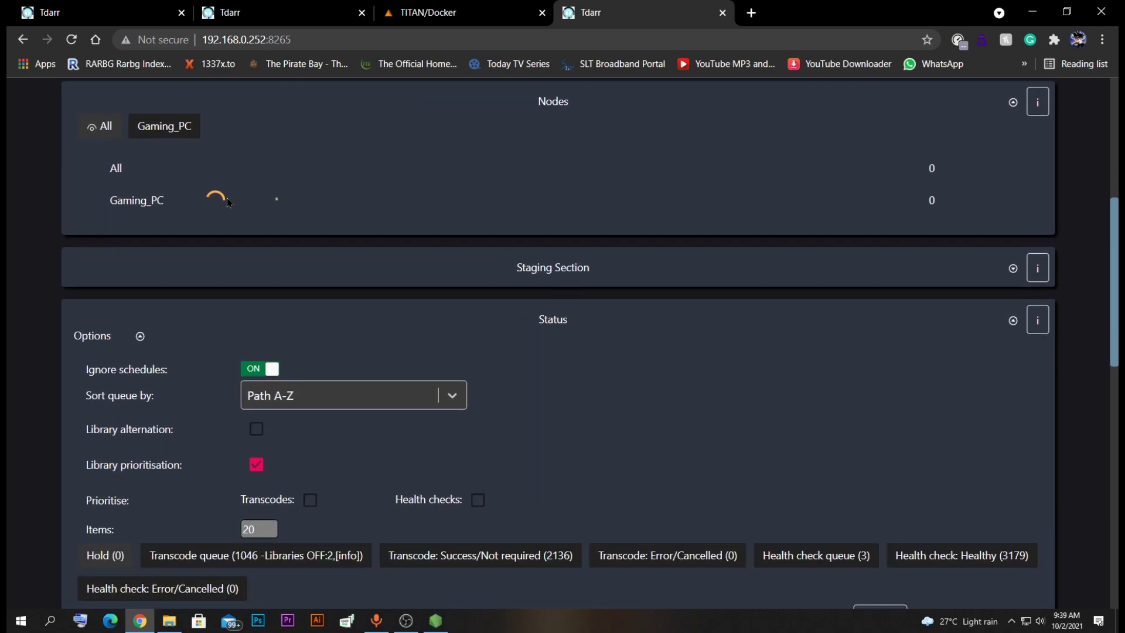
scroll(305, 345, up, 5)
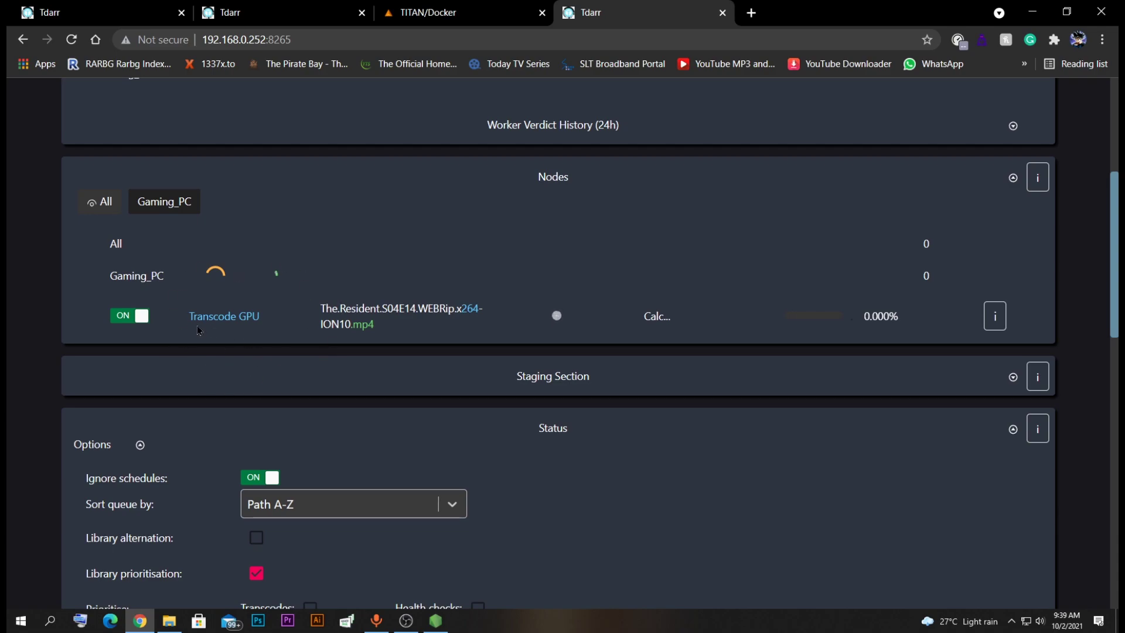
Step: Inspect GPU 0's video encode performance in Task Manager during the transcode, and minimize Task Manager
right_click(658, 621)
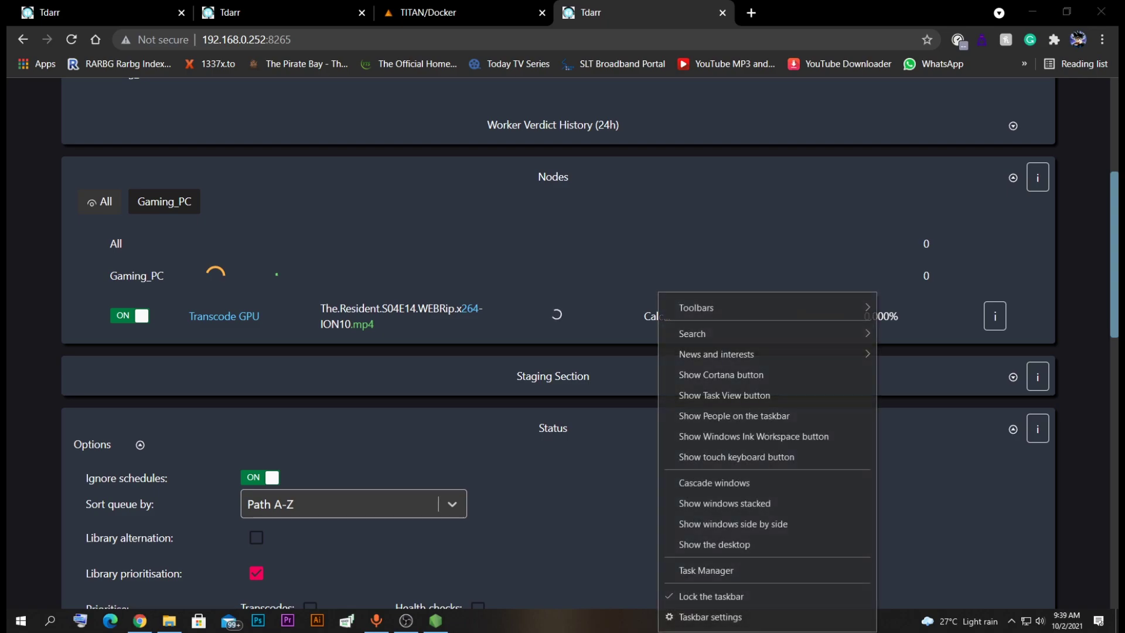
click(693, 570)
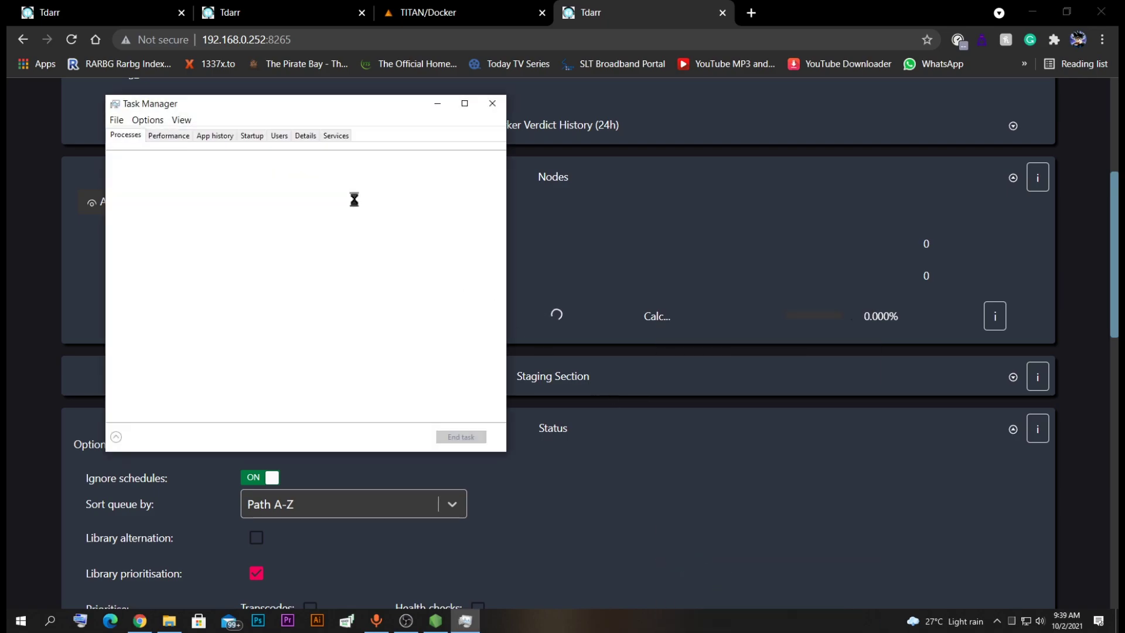
drag(278, 112, 486, 127)
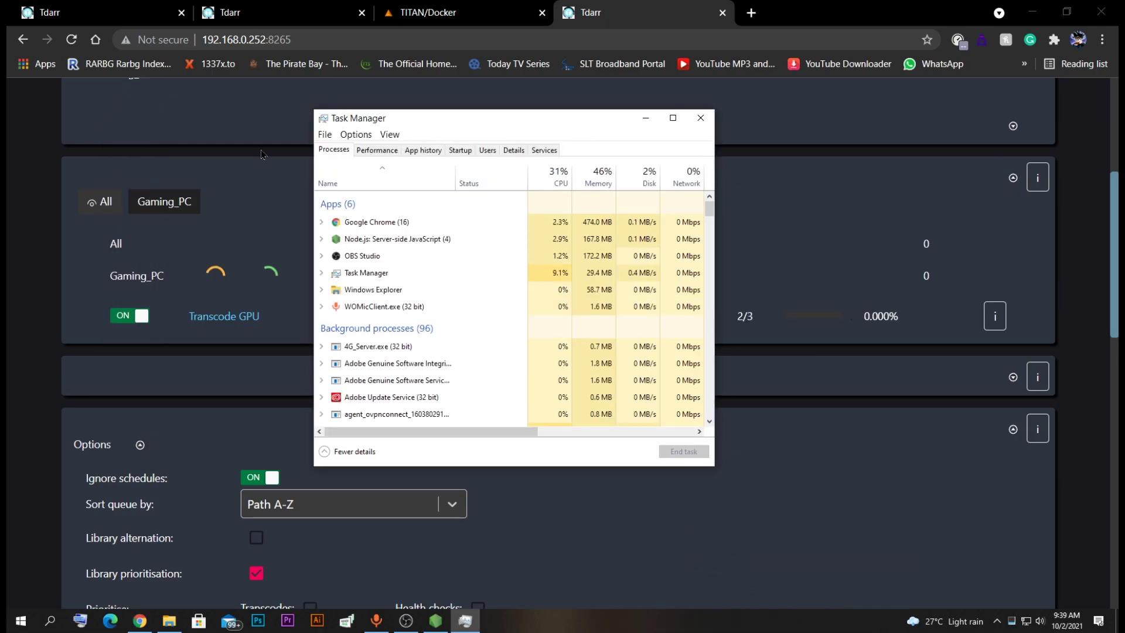
click(378, 150)
click(397, 376)
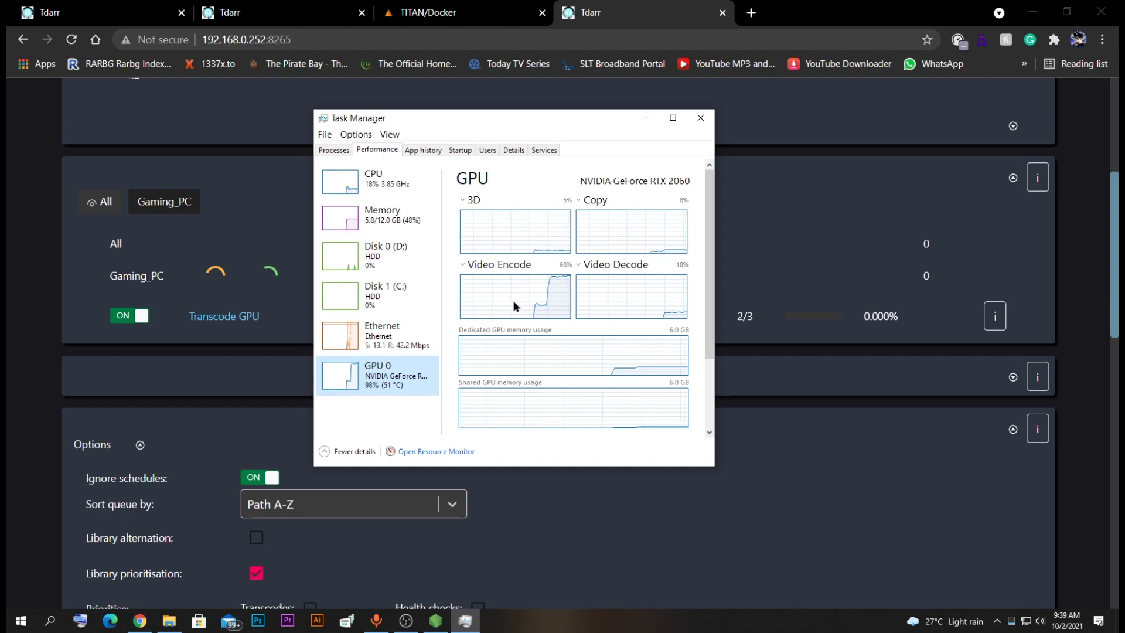
click(645, 118)
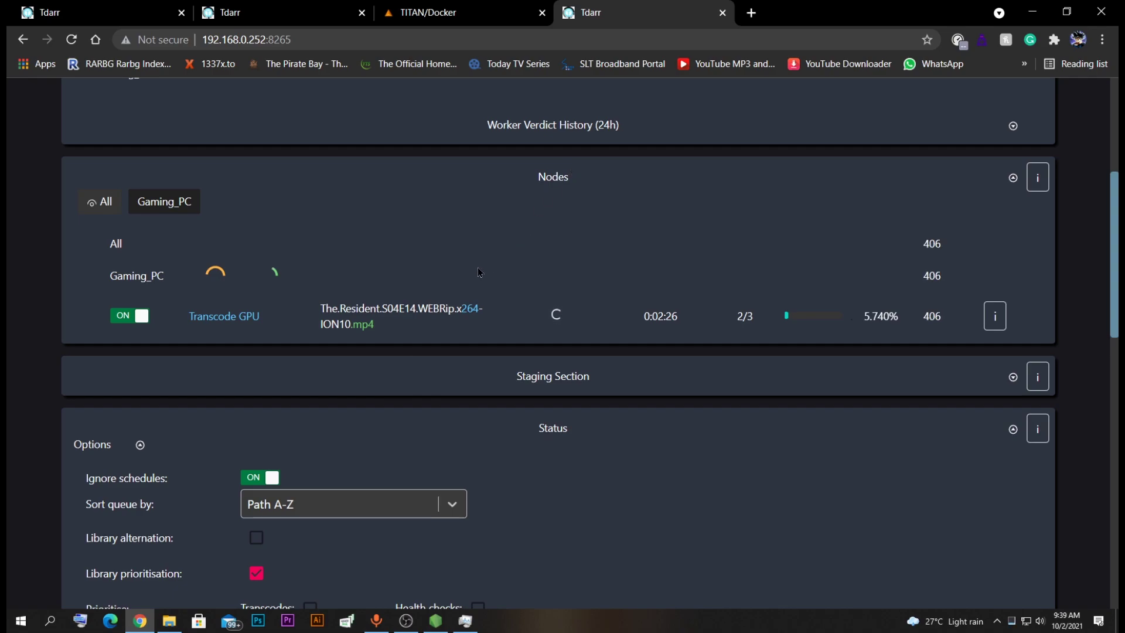
Step: Check the active workers in Tdarr's nodes overview, and revisit the Unraid Docker page and the tdarr.io home page
scroll(479, 272, up, 3)
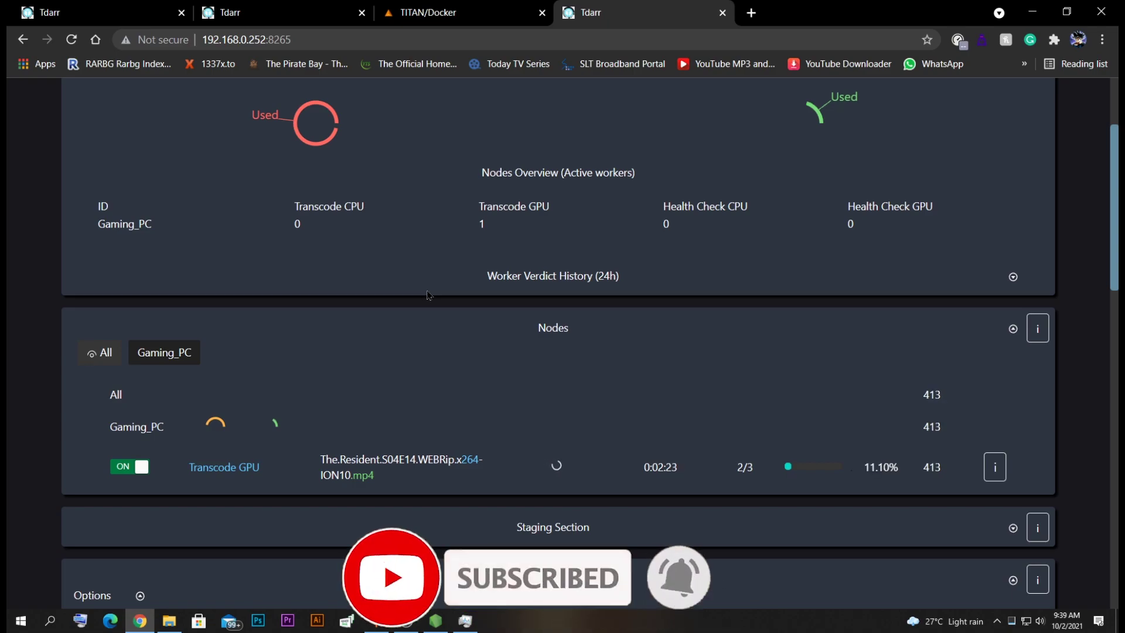
click(413, 16)
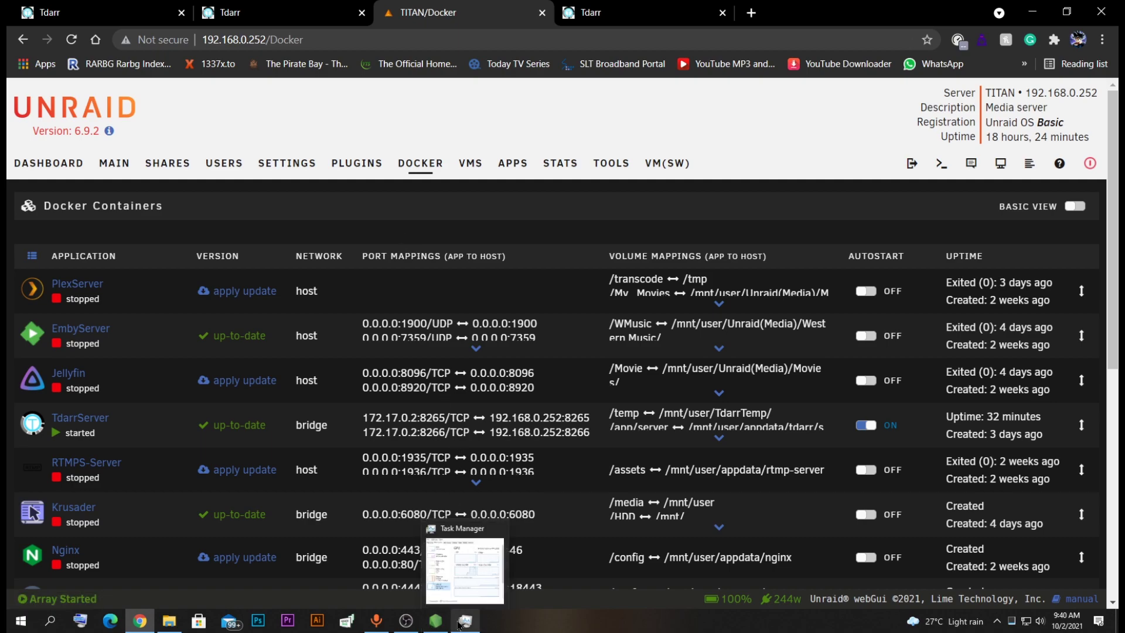
click(114, 7)
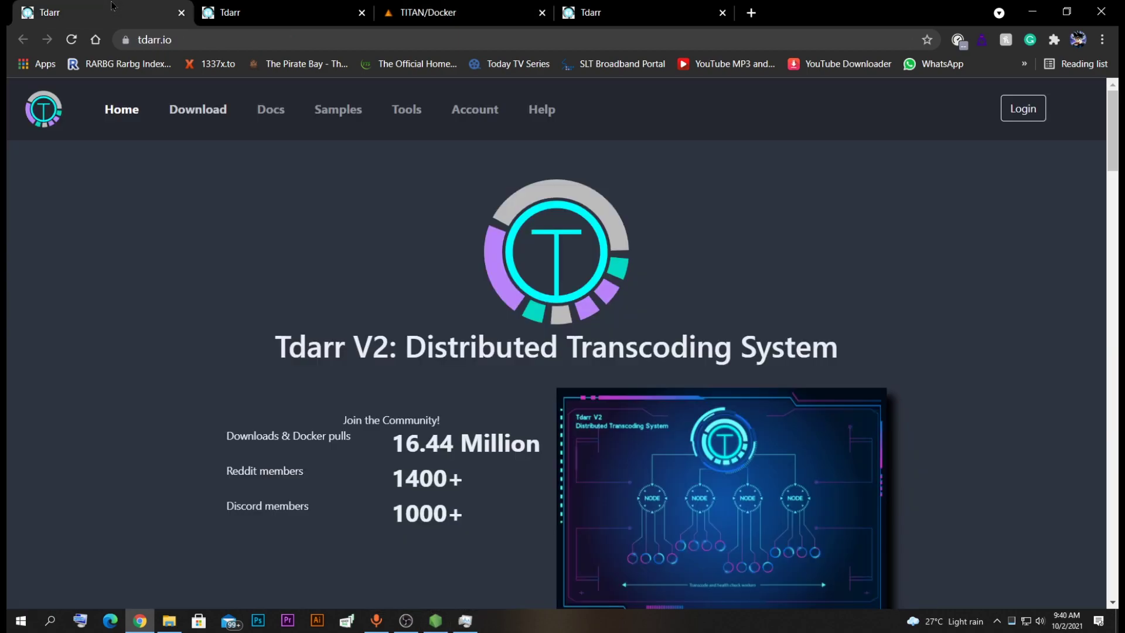